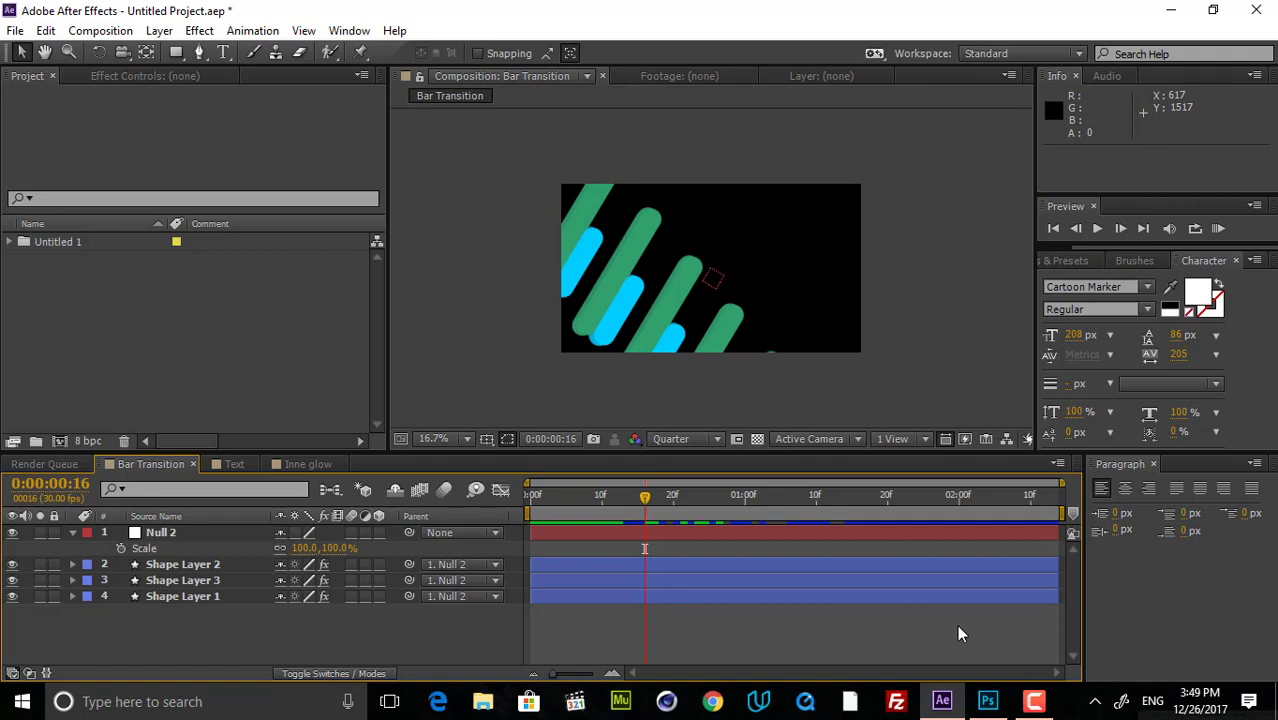
# - Scrub the bar animation while temporarily hiding Shape Layers 2 and 3, then show them again
pyautogui.moveTo(645, 497); pyautogui.dragTo(701, 500)
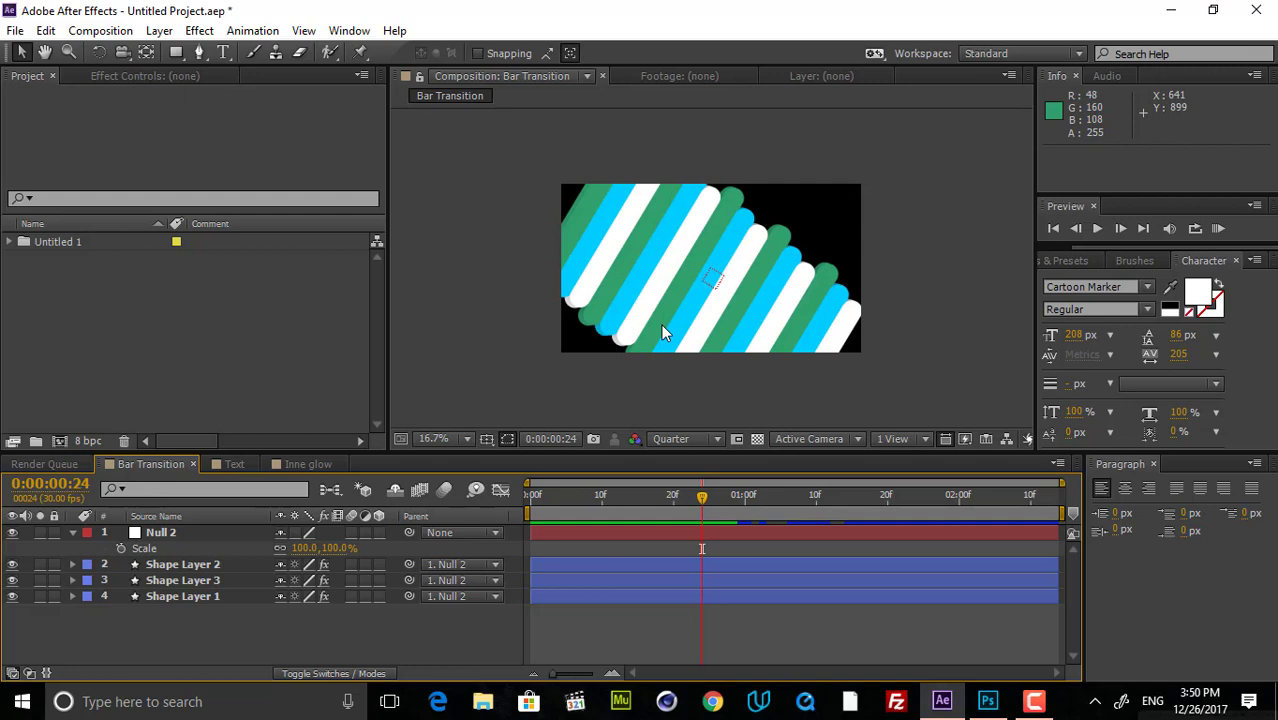
pyautogui.click(75, 532)
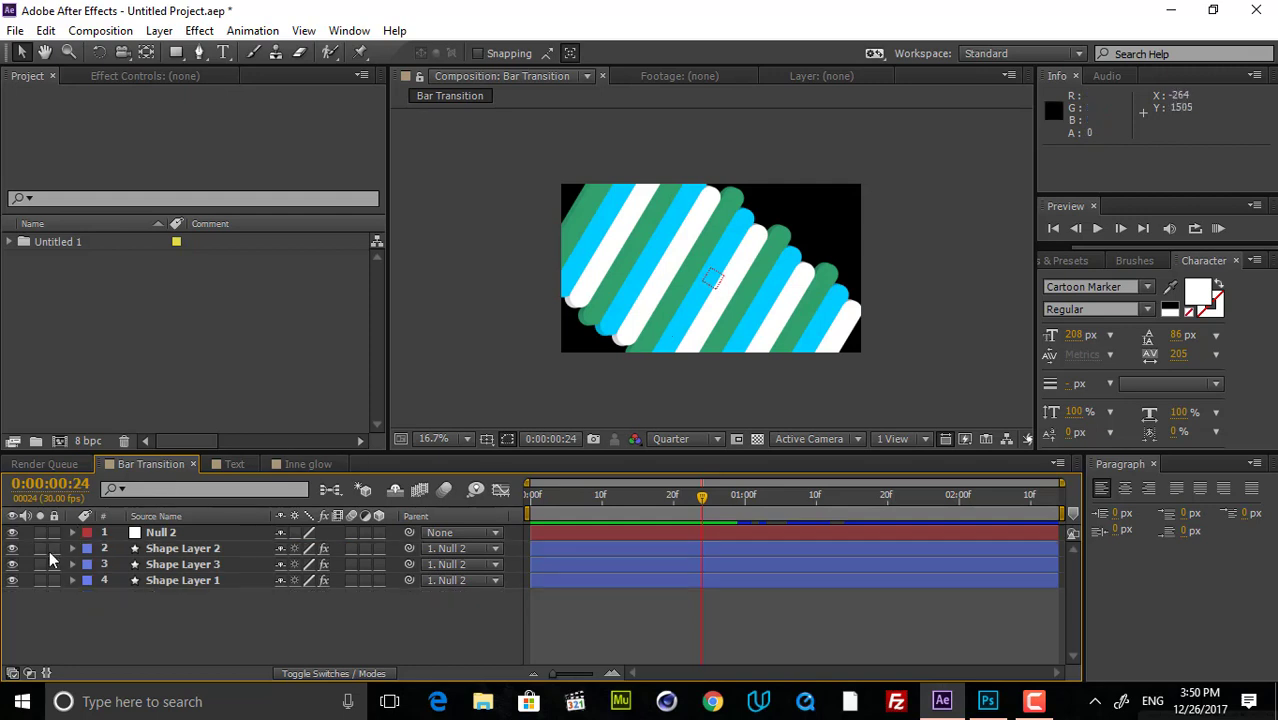
pyautogui.click(12, 548)
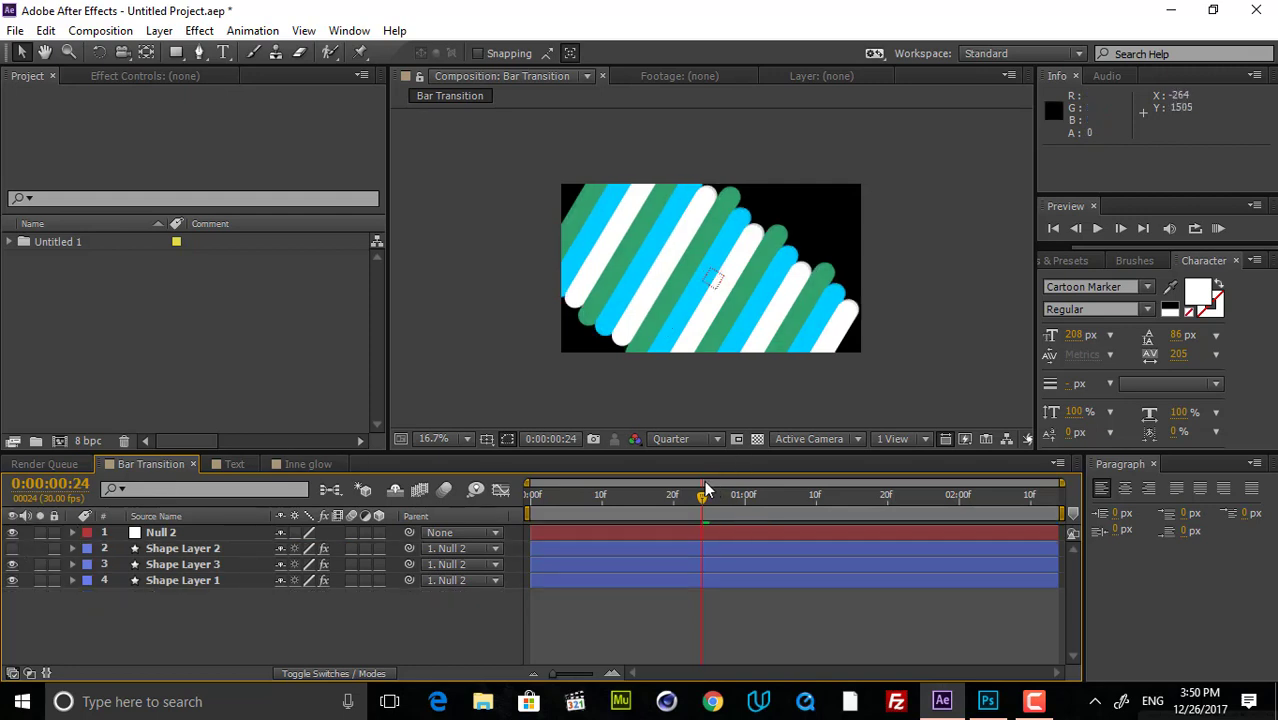
pyautogui.click(12, 564)
pyautogui.moveTo(682, 522); pyautogui.dragTo(707, 543)
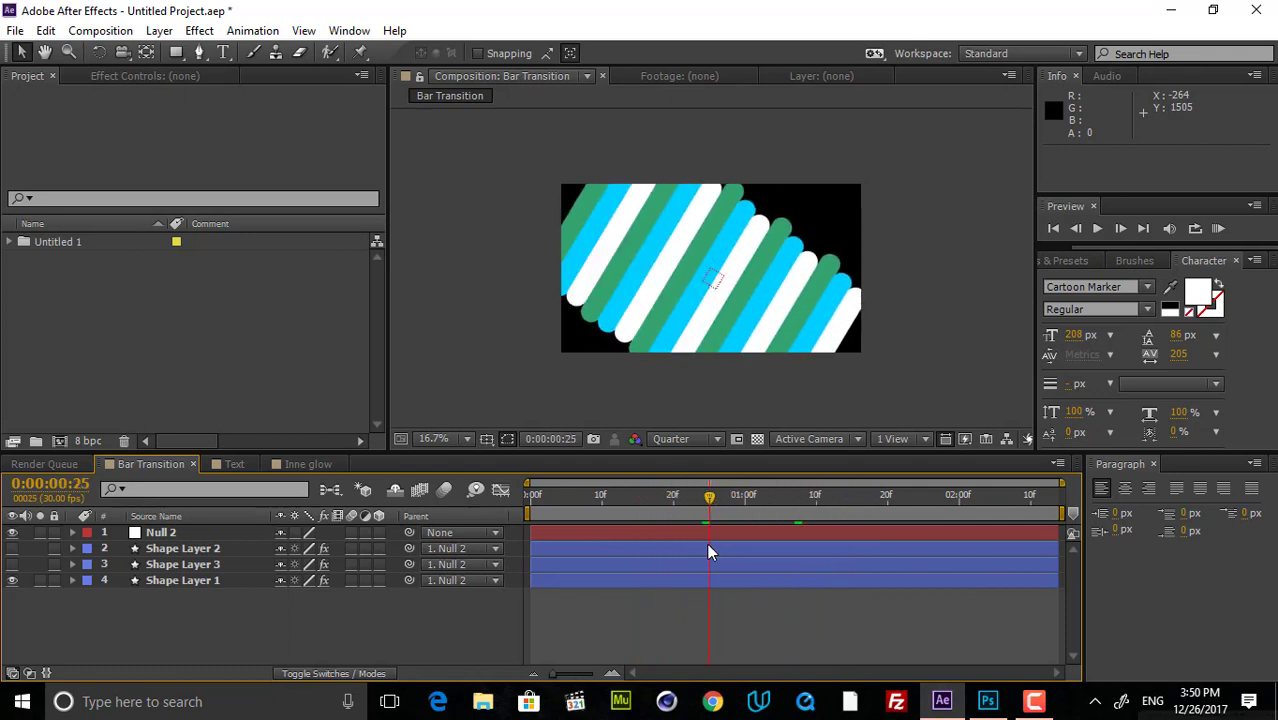
pyautogui.click(200, 566)
pyautogui.click(13, 565)
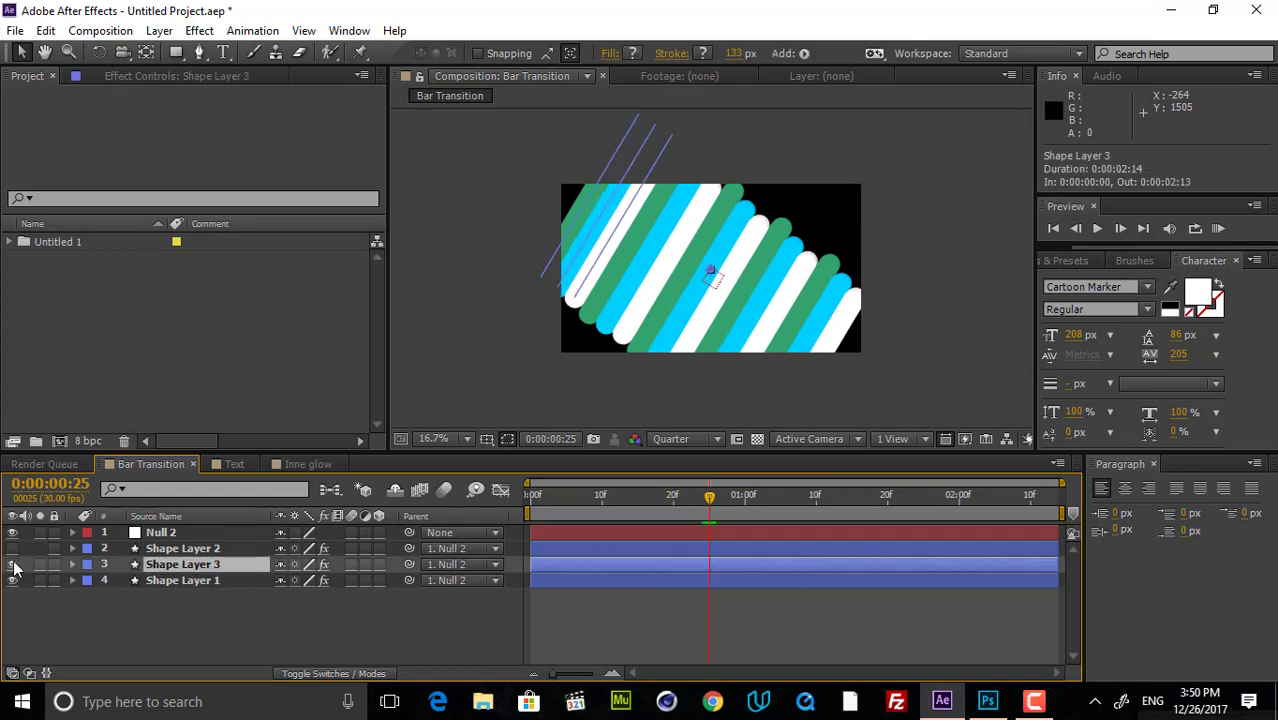
pyautogui.click(13, 564)
pyautogui.click(800, 592)
pyautogui.moveTo(713, 502)
pyautogui.mouseDown()
pyautogui.moveTo(600, 500)
pyautogui.moveTo(711, 497)
pyautogui.mouseUp()
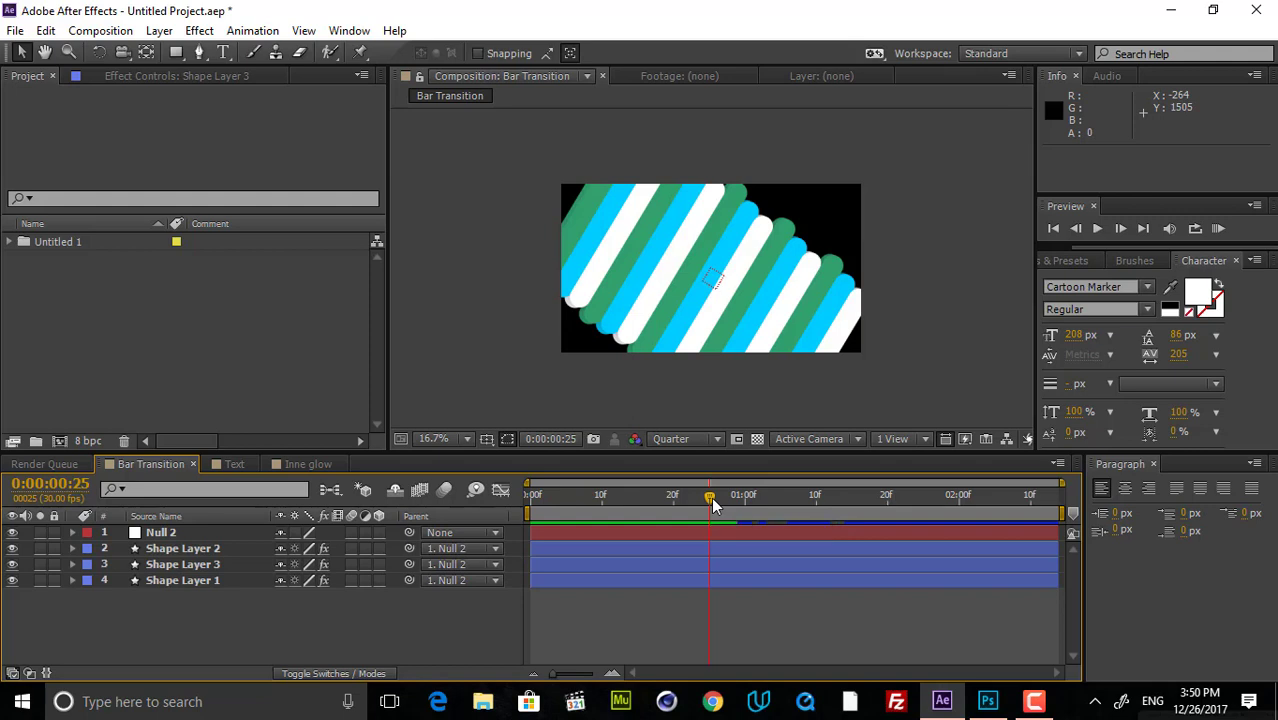
# - In the Text comp at frame 28, hide both outline duplicates and Oily, showing the plain SHAPE text
pyautogui.click(229, 466)
pyautogui.moveTo(572, 508); pyautogui.dragTo(643, 498)
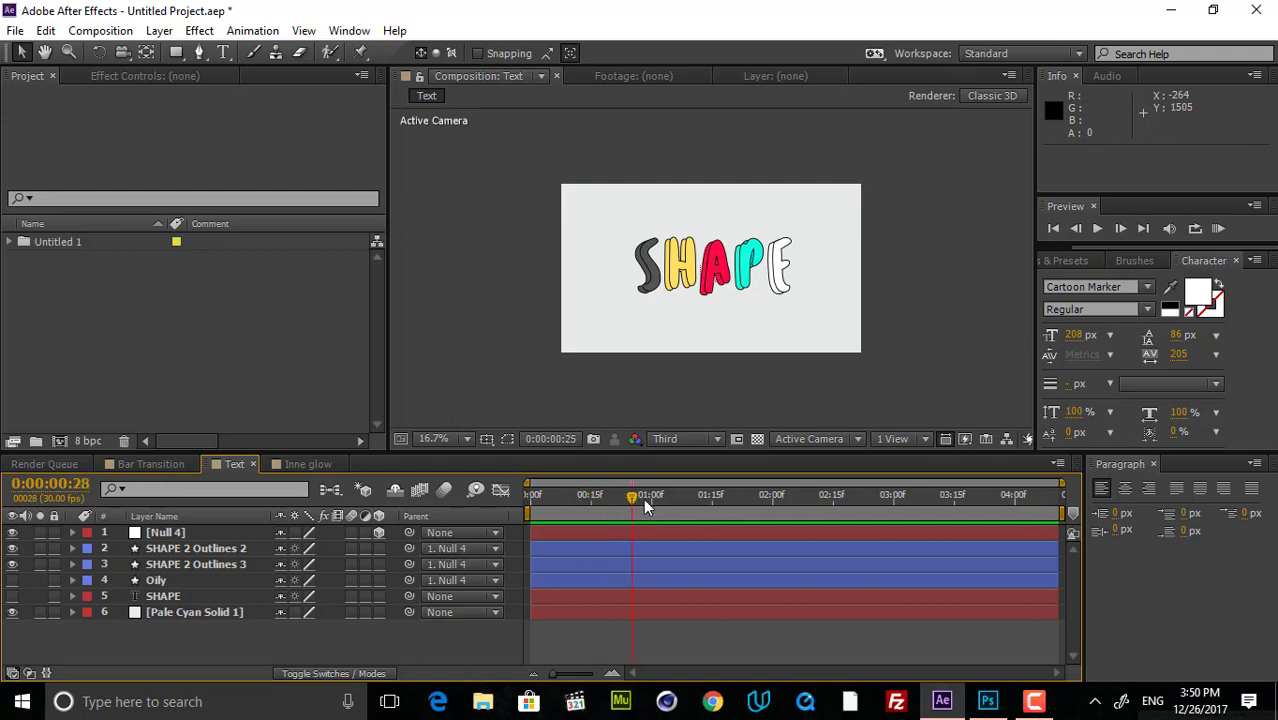
pyautogui.click(12, 565)
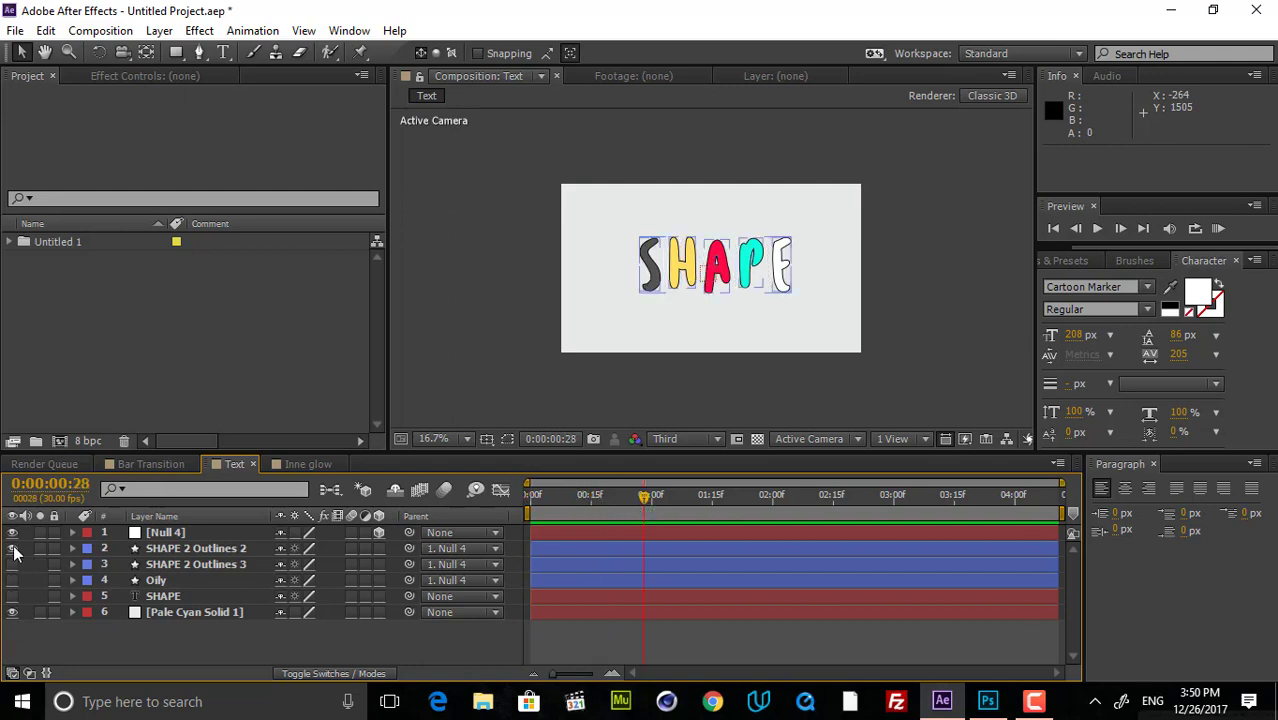
pyautogui.click(12, 548)
pyautogui.click(12, 580)
pyautogui.click(12, 596)
pyautogui.click(755, 633)
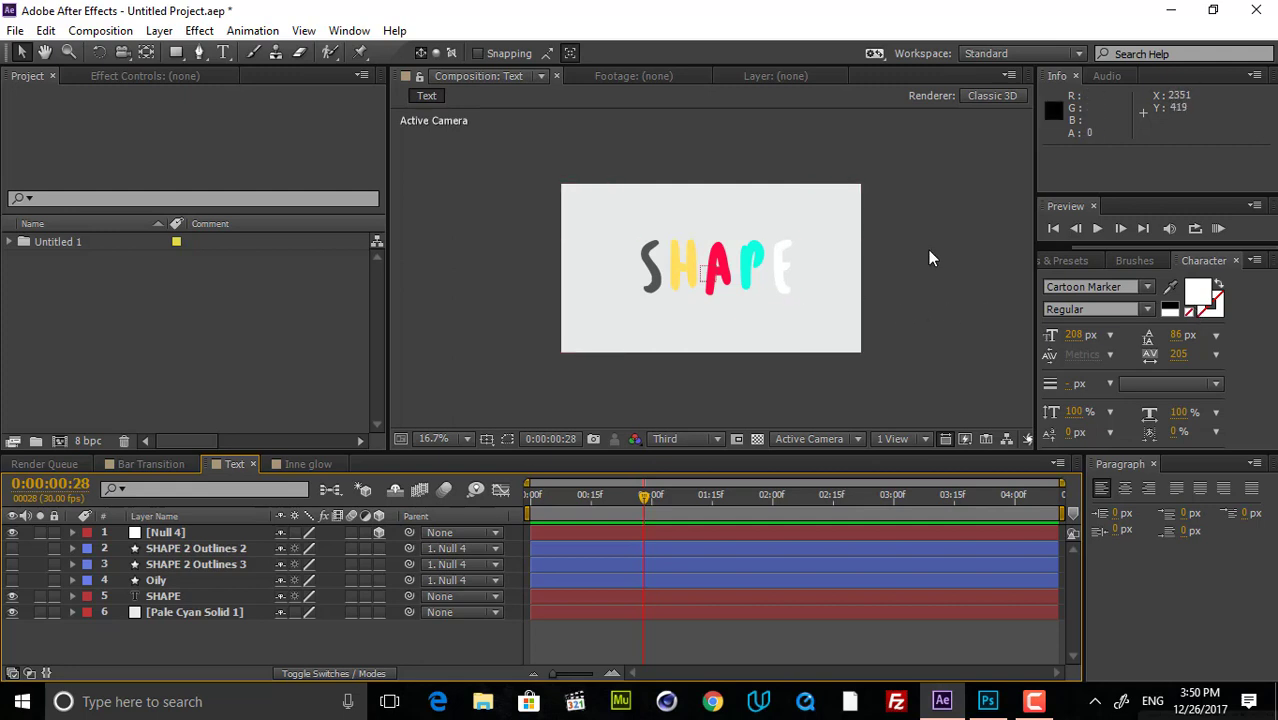
# - Toggle the outline duplicates and the Oily colour layer on and off to compare them
pyautogui.click(12, 548)
pyautogui.click(12, 596)
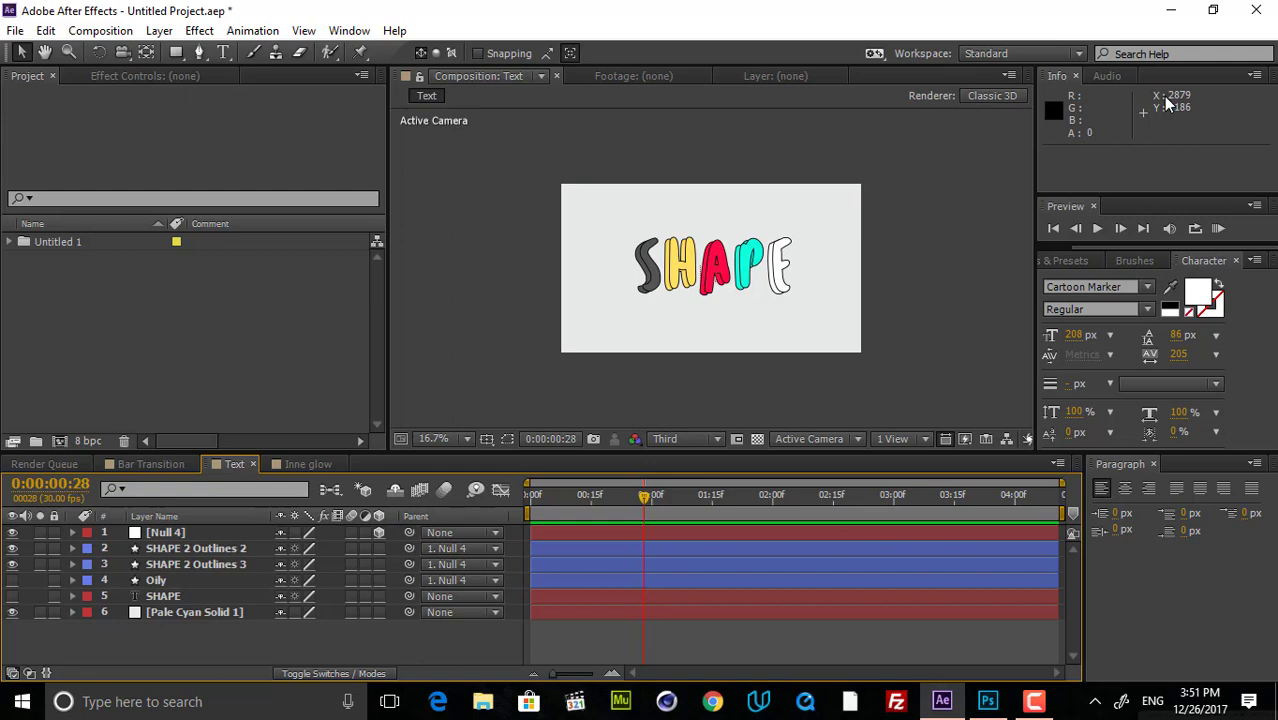
pyautogui.click(12, 564)
pyautogui.click(12, 564)
pyautogui.click(12, 580)
pyautogui.click(12, 550)
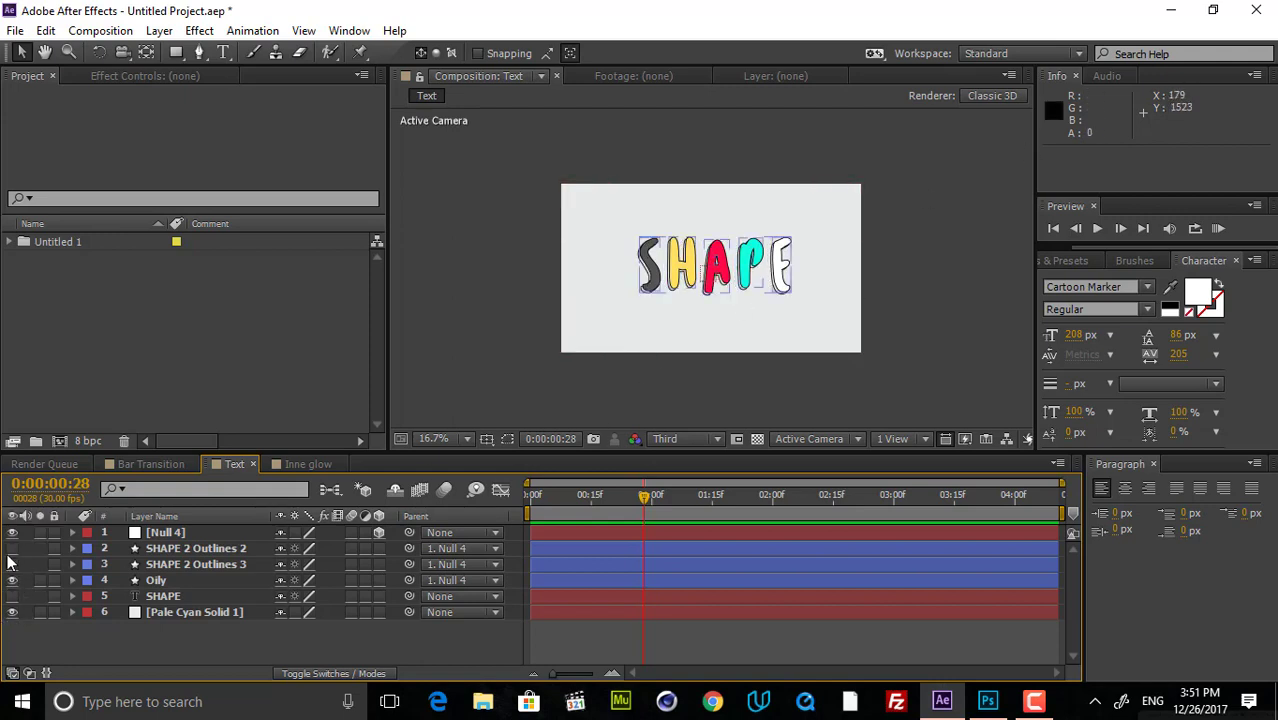
pyautogui.click(12, 556)
pyautogui.click(12, 556)
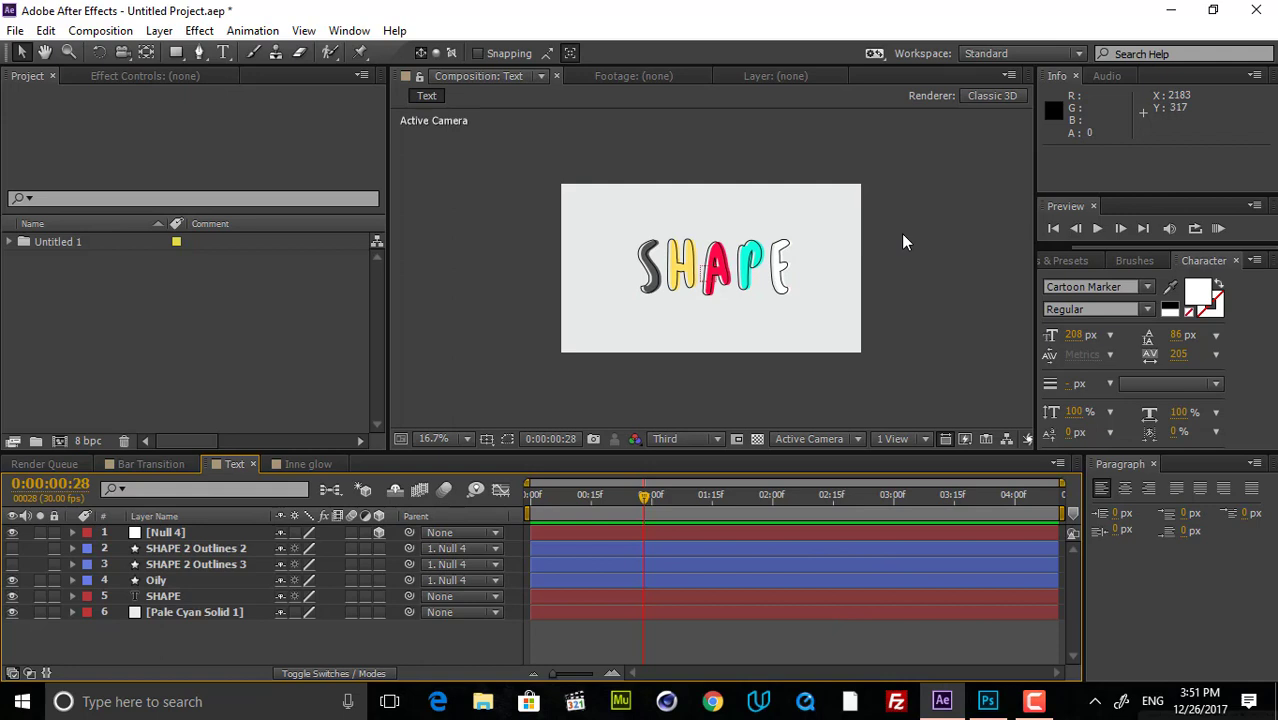
pyautogui.scroll(2, 903, 233)
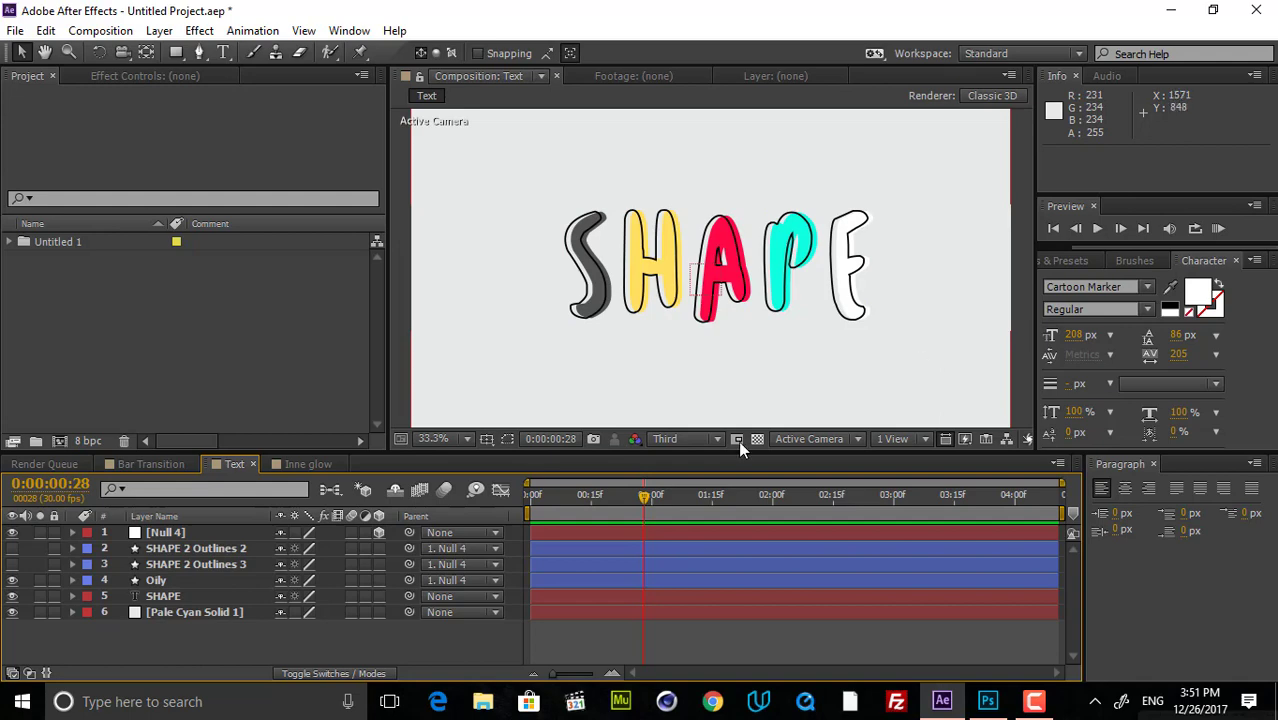
# - Preview the Inne glow comp's D animation at frame 12, then return to Bar Transition at frame 6
pyautogui.click(299, 469)
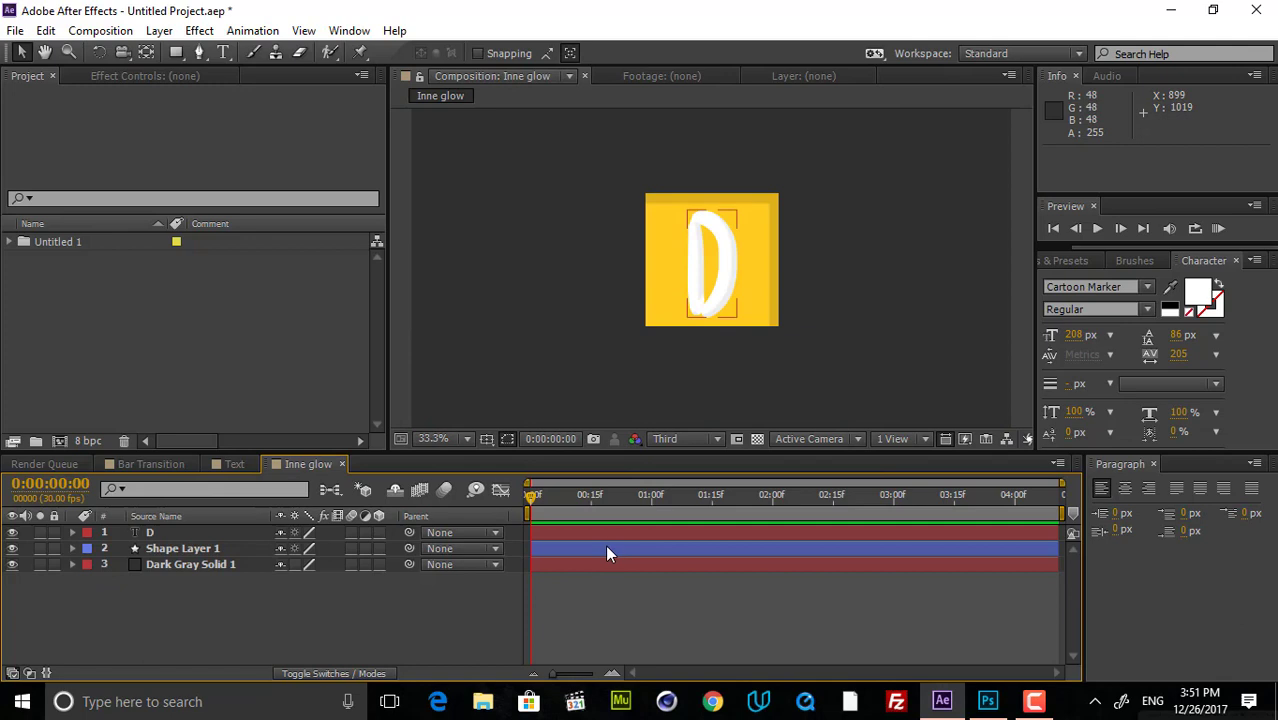
pyautogui.moveTo(559, 499)
pyautogui.mouseDown()
pyautogui.moveTo(602, 499)
pyautogui.moveTo(580, 499)
pyautogui.mouseUp()
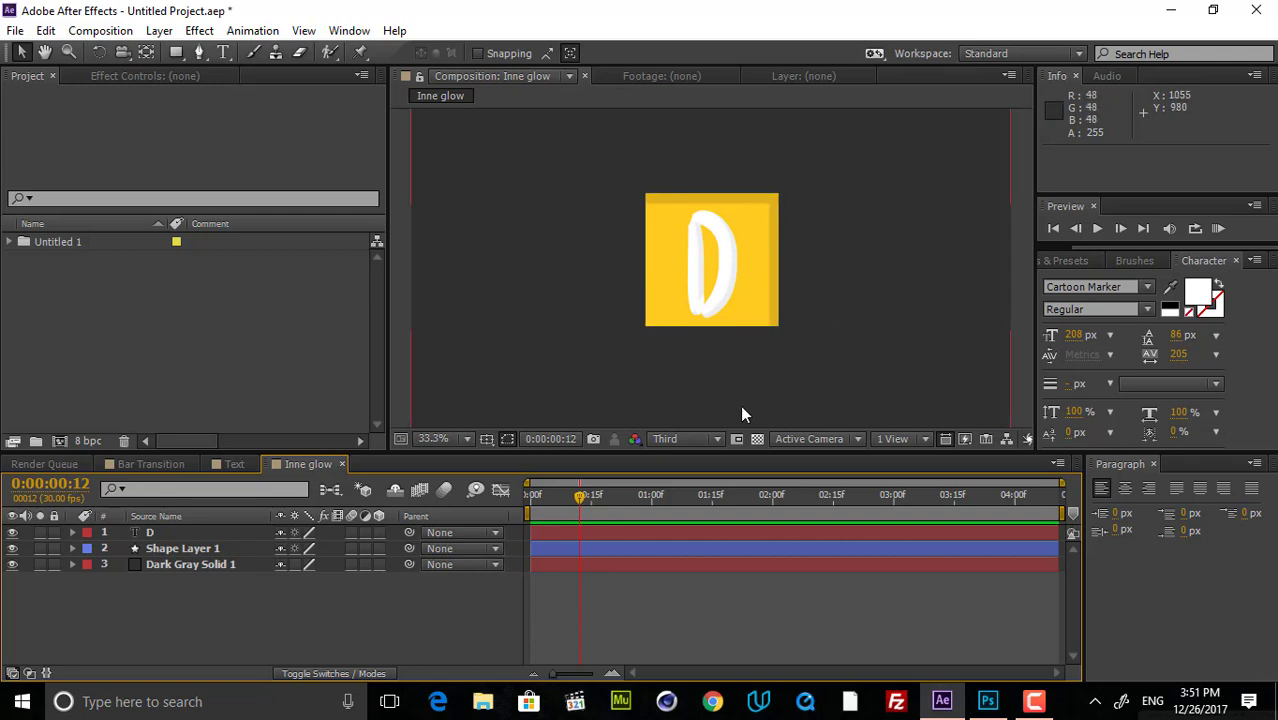
pyautogui.click(155, 463)
pyautogui.moveTo(637, 495)
pyautogui.mouseDown()
pyautogui.moveTo(572, 498)
pyautogui.moveTo(893, 439)
pyautogui.moveTo(672, 468)
pyautogui.moveTo(576, 498)
pyautogui.moveTo(738, 498)
pyautogui.moveTo(645, 496)
pyautogui.mouseUp()
# - Delete Shape Layer 3 and Shape Layer 2, keeping only Shape Layer 1
pyautogui.click(196, 566)
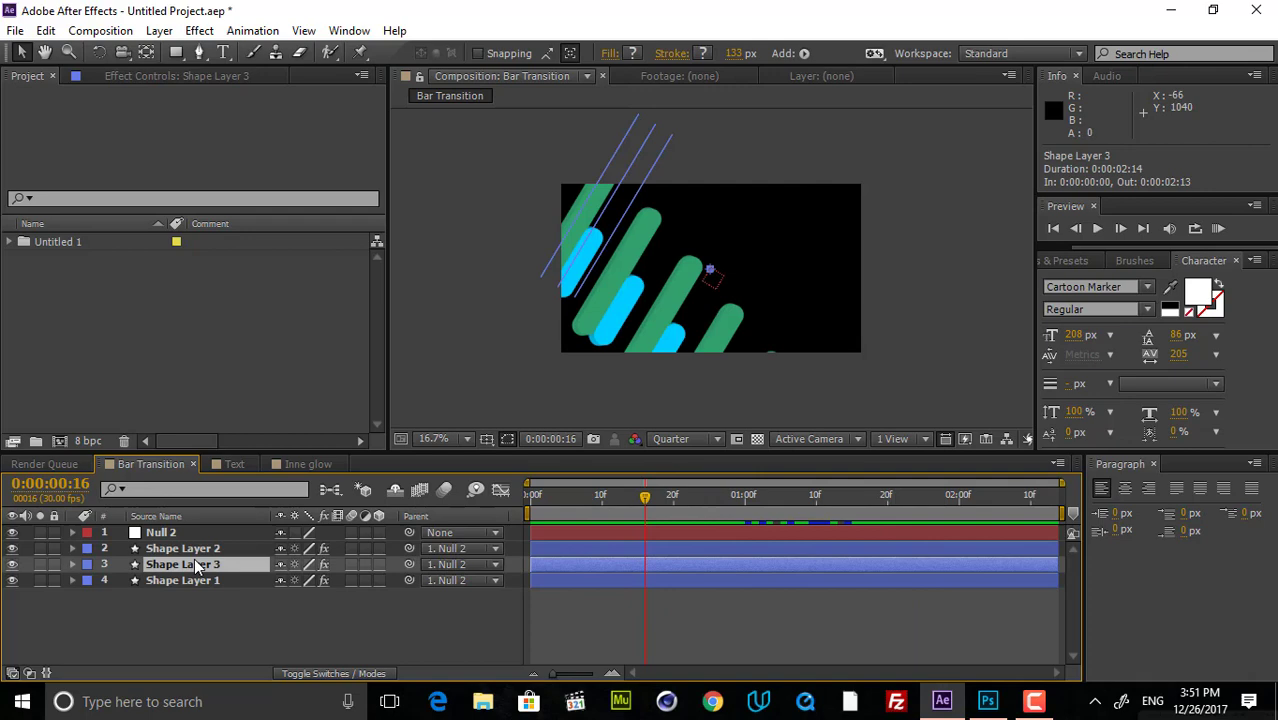
pyautogui.press('Delete')
pyautogui.click(199, 550)
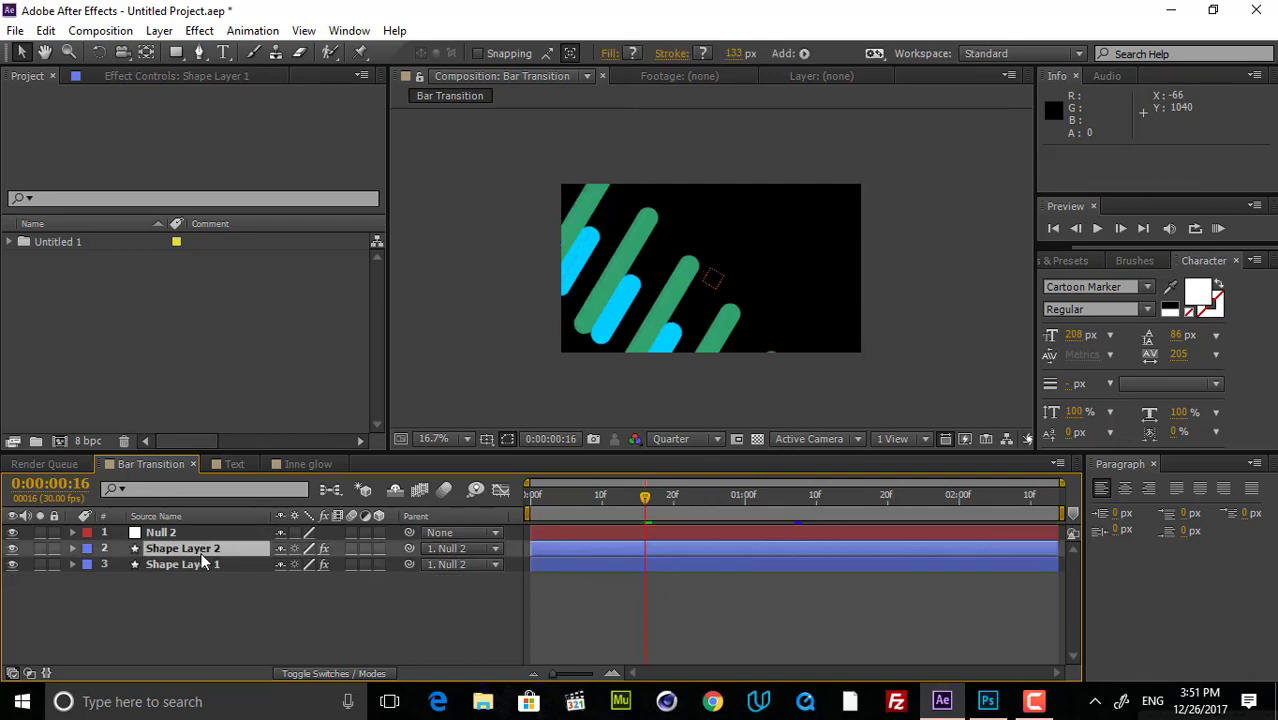
pyautogui.press('Delete')
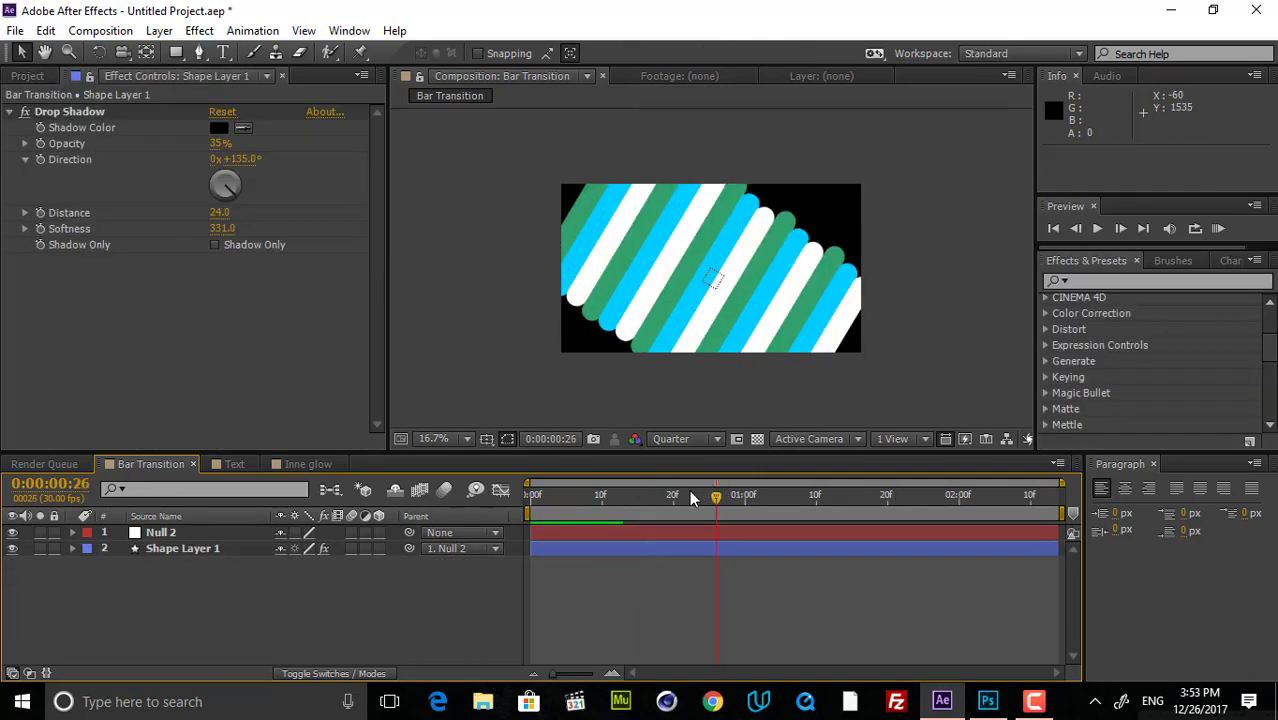
pyautogui.moveTo(689, 495); pyautogui.dragTo(772, 528)
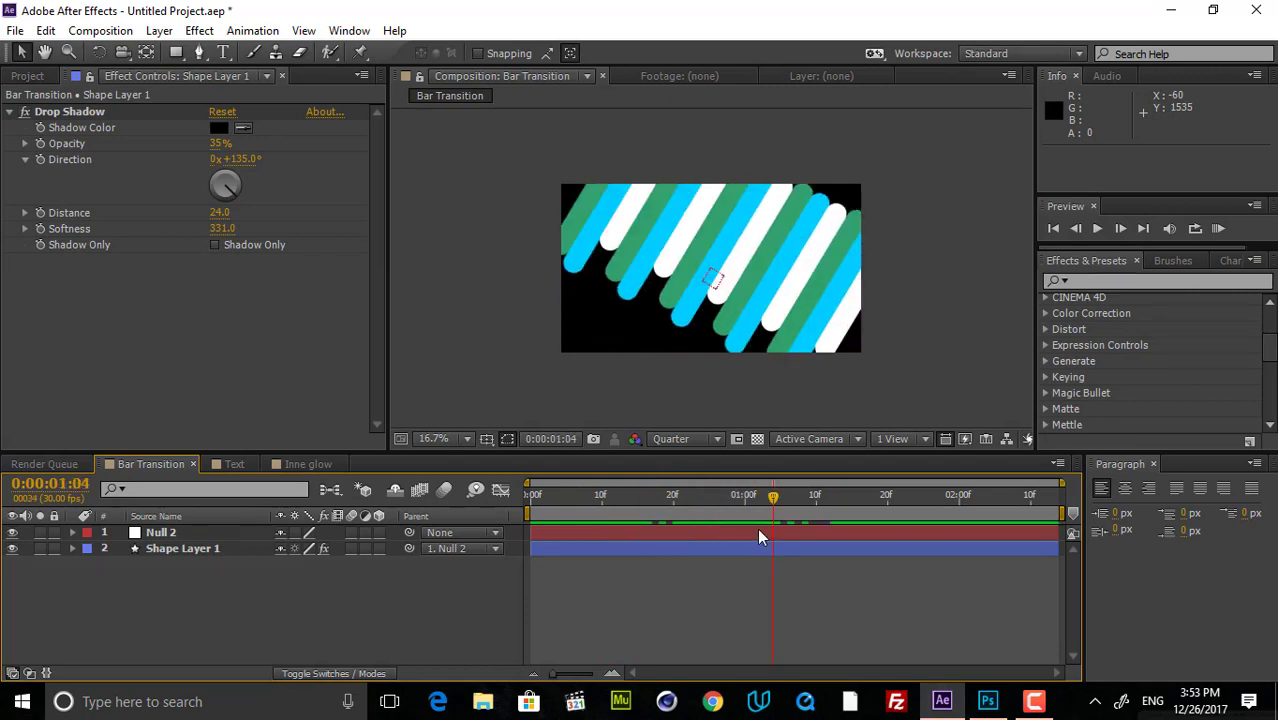
pyautogui.click(225, 551)
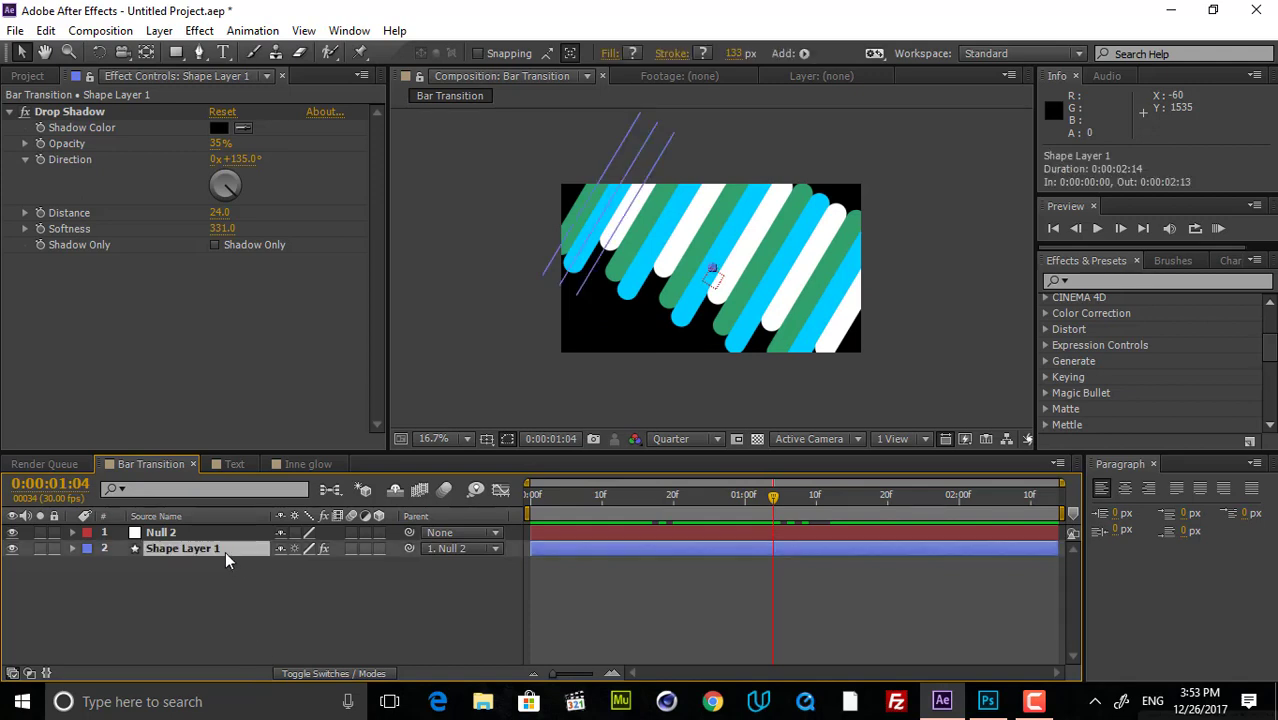
# - Duplicate Shape Layer 1 and offset the copy's Position from the original bars
pyautogui.hotkey('ctrl', 'd')
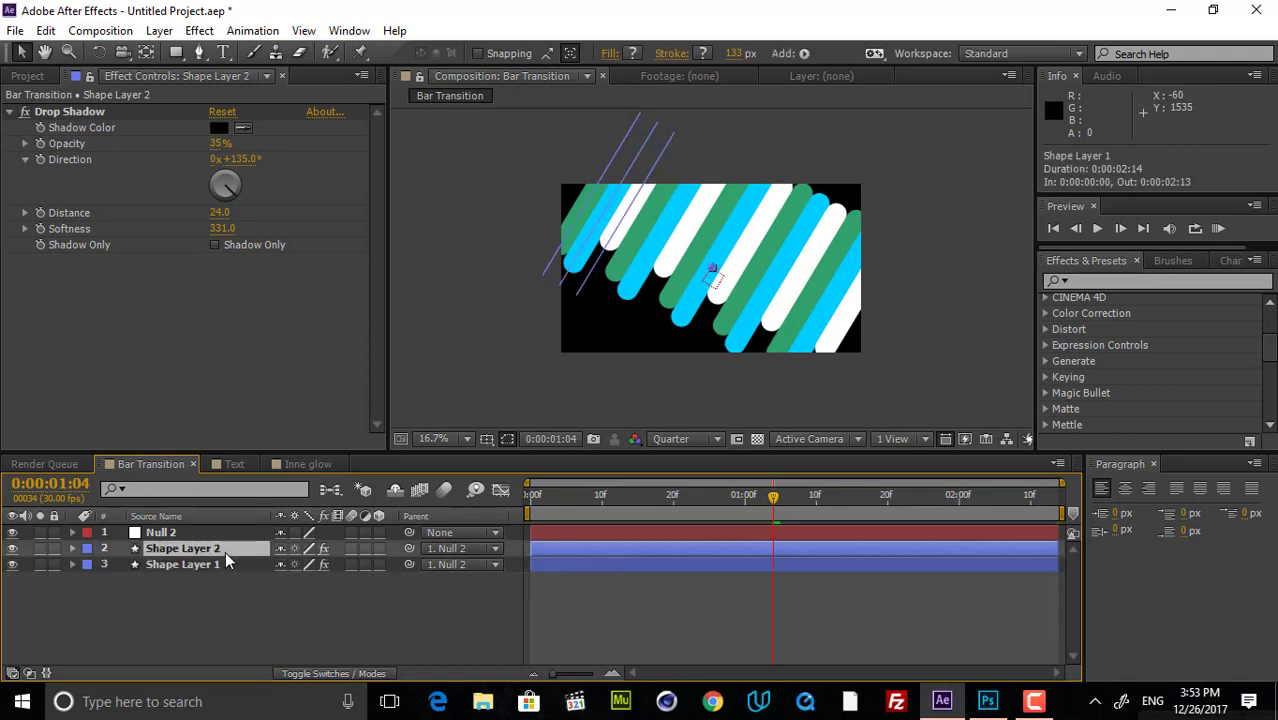
pyautogui.press('p')
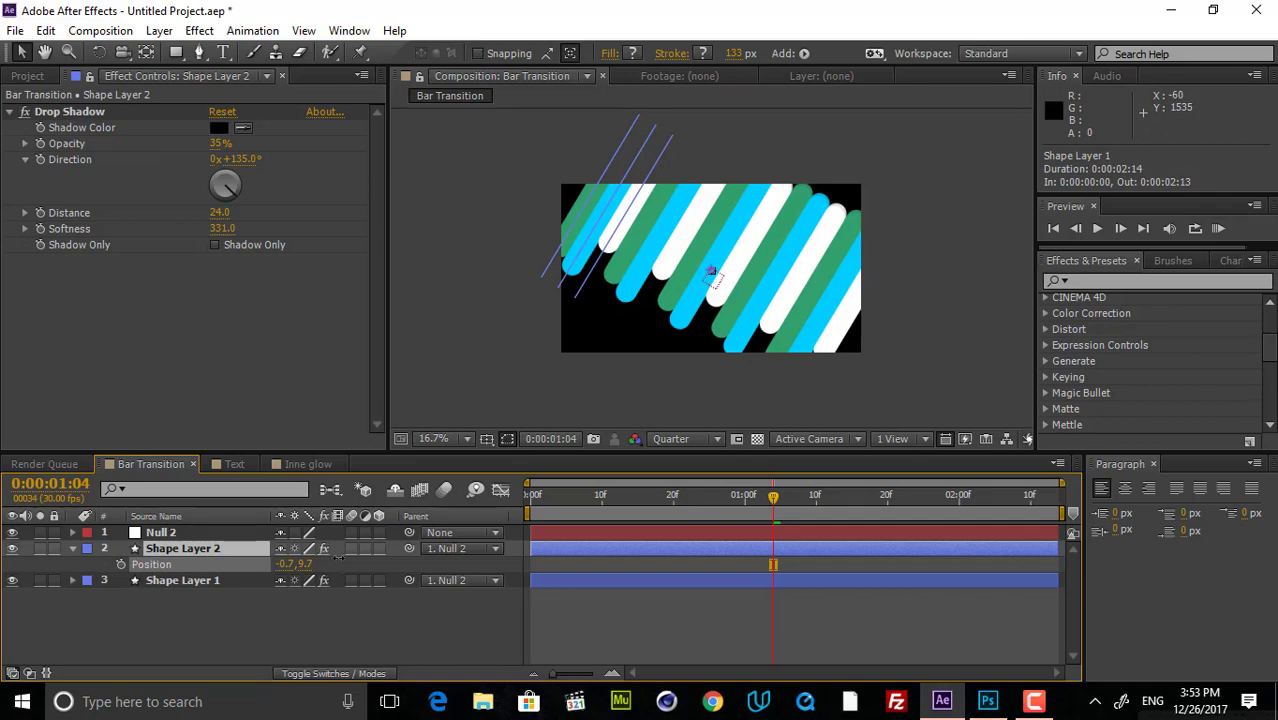
pyautogui.moveTo(309, 574)
pyautogui.mouseDown()
pyautogui.moveTo(240, 557)
pyautogui.moveTo(301, 566)
pyautogui.mouseUp()
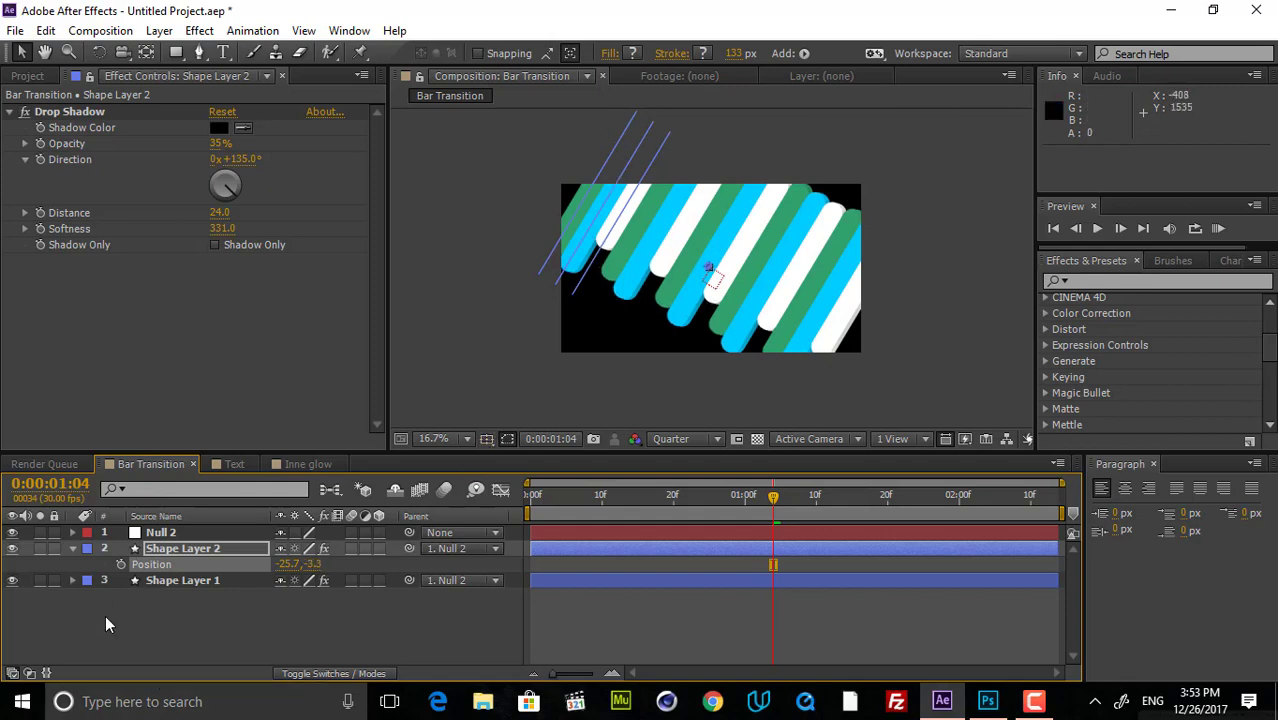
# - Remove the Drop Shadow effect from both the copy and Shape Layer 1
pyautogui.click(85, 125)
pyautogui.click(86, 113)
pyautogui.press('Delete')
pyautogui.click(207, 584)
pyautogui.click(83, 113)
pyautogui.press('Delete')
pyautogui.click(265, 631)
# - Nudge Shape Layer 2's Position further left to 19.3, -21.3
pyautogui.click(218, 548)
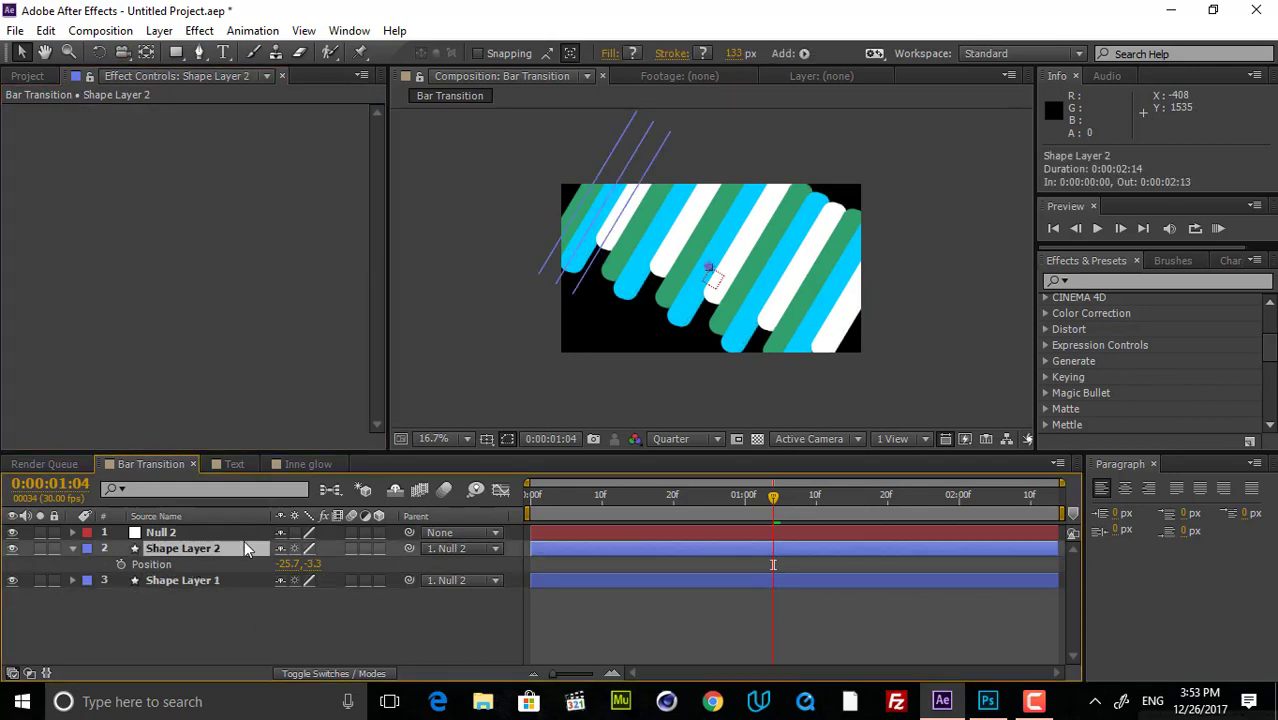
pyautogui.click(309, 566)
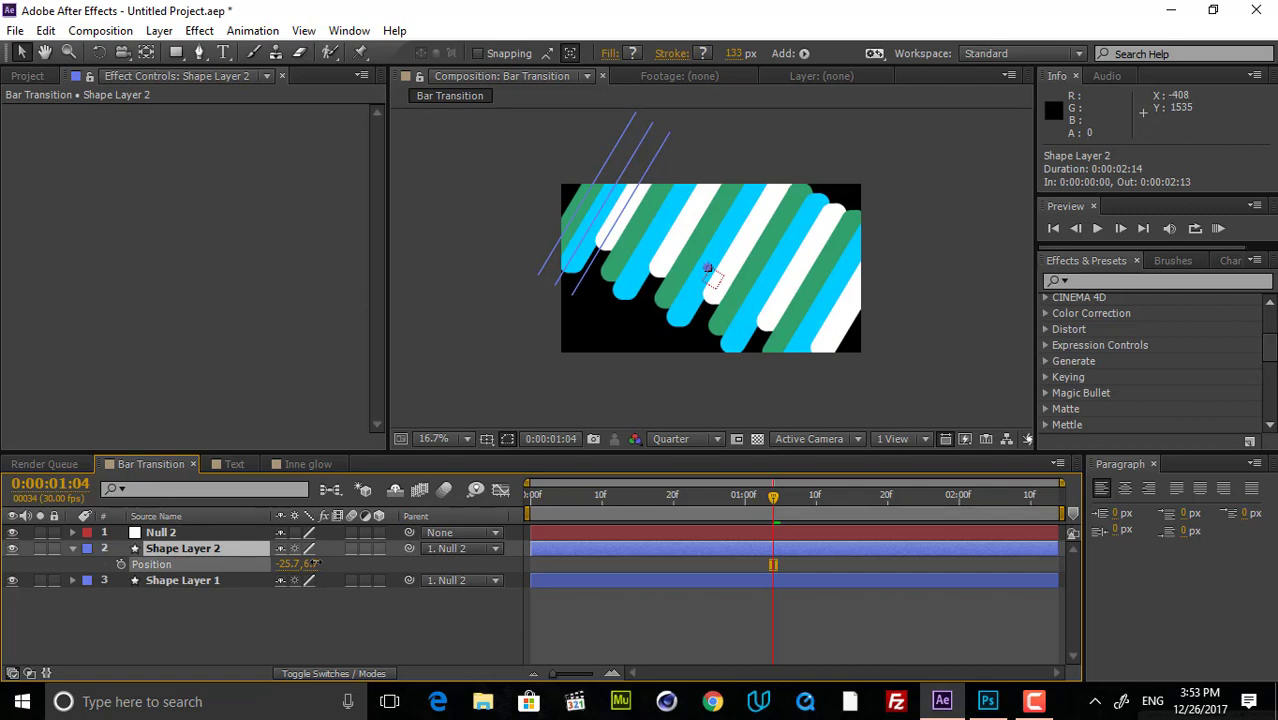
pyautogui.moveTo(297, 570)
pyautogui.mouseDown()
pyautogui.moveTo(286, 570)
pyautogui.moveTo(353, 564)
pyautogui.moveTo(282, 557)
pyautogui.mouseUp()
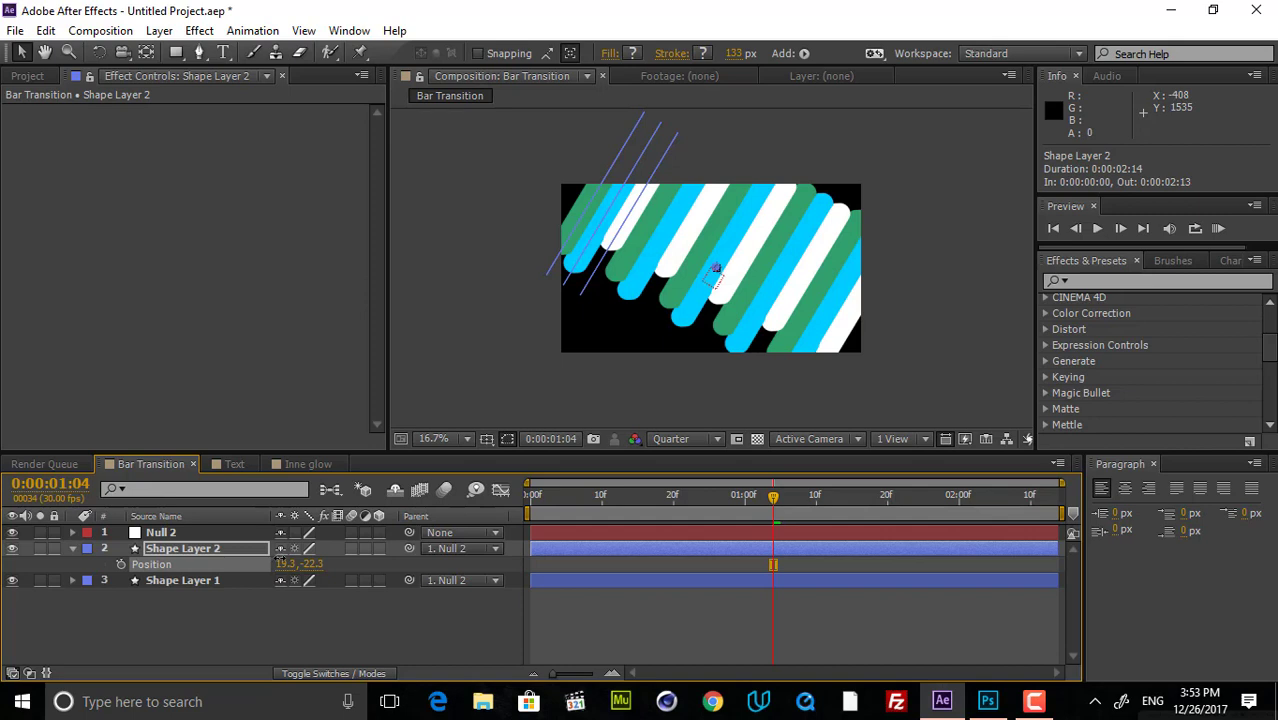
pyautogui.click(926, 620)
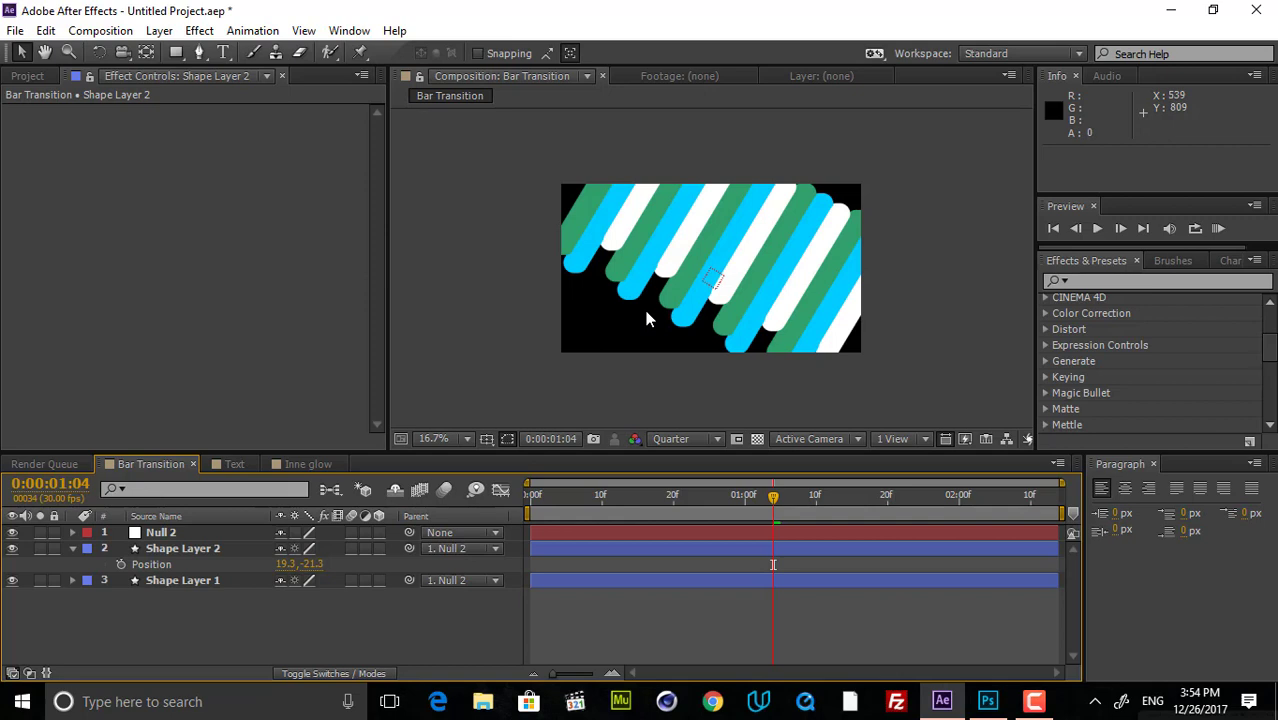
pyautogui.click(227, 582)
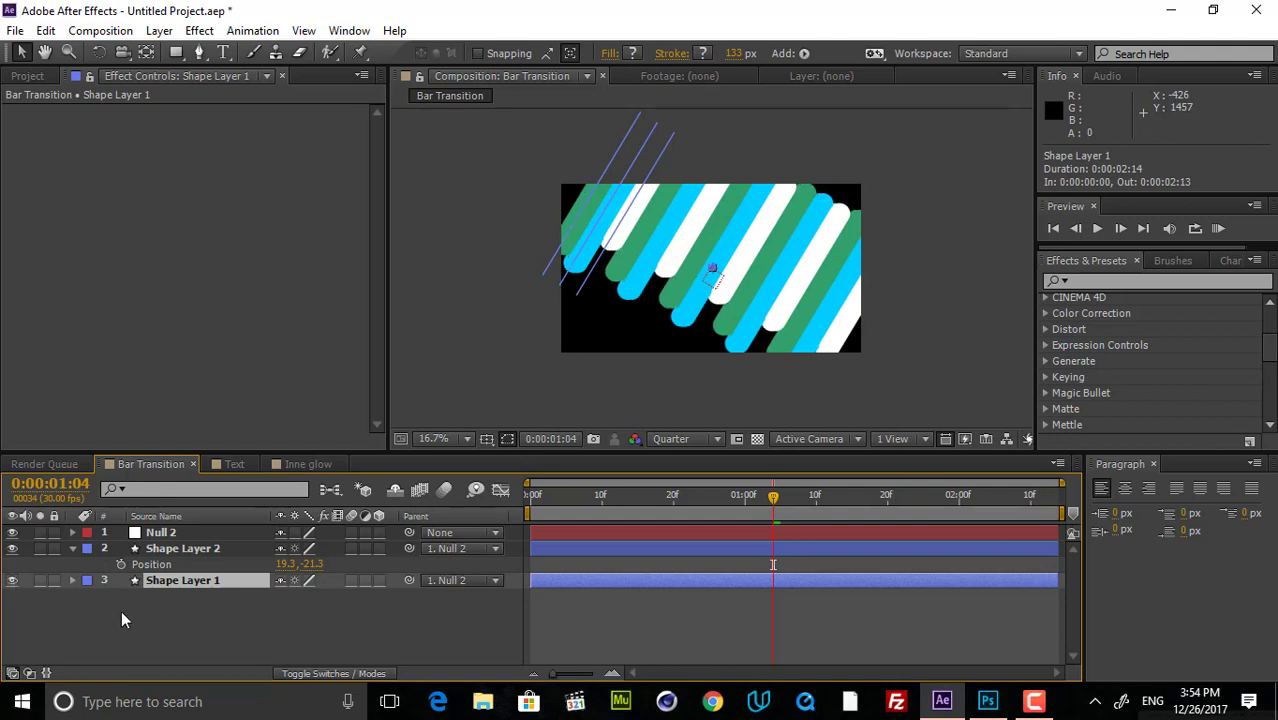
# - Apply Curves to Shape Layer 1 and pull its midpoint below the diagonal to darken the bars
pyautogui.click(1089, 283)
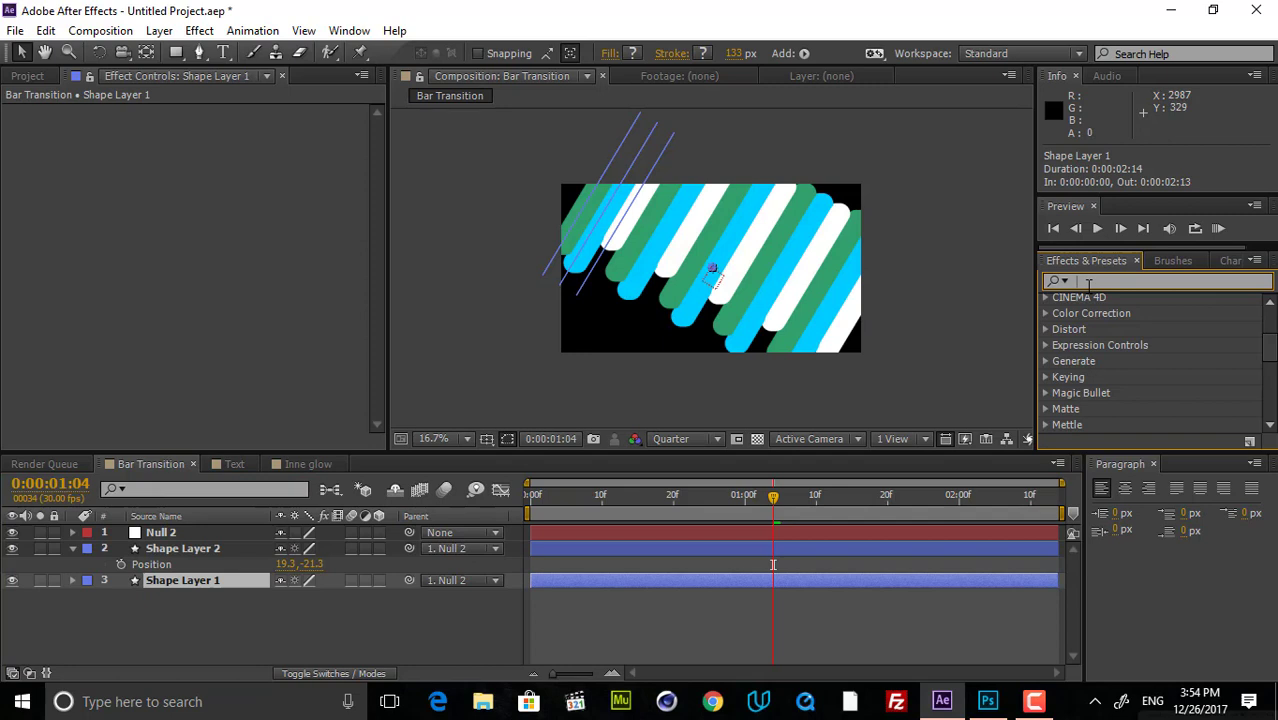
pyautogui.write('curv')
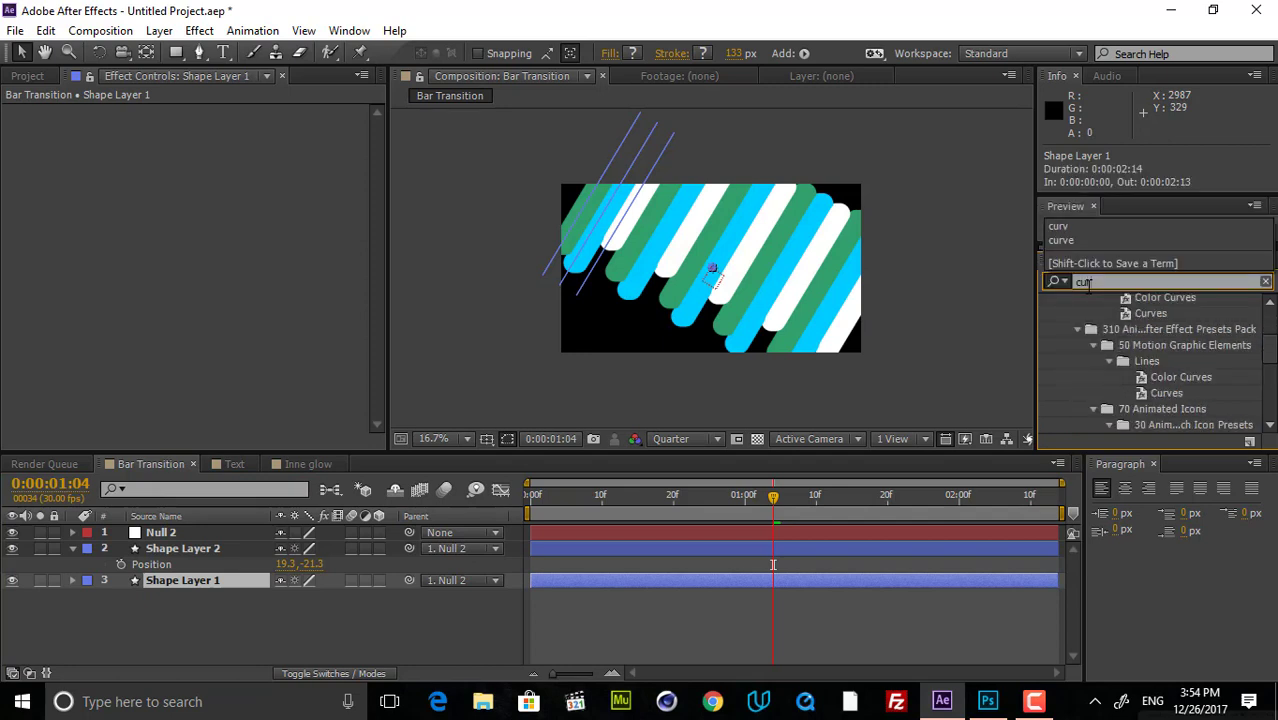
pyautogui.write('e')
pyautogui.moveTo(1097, 430); pyautogui.dragTo(214, 583)
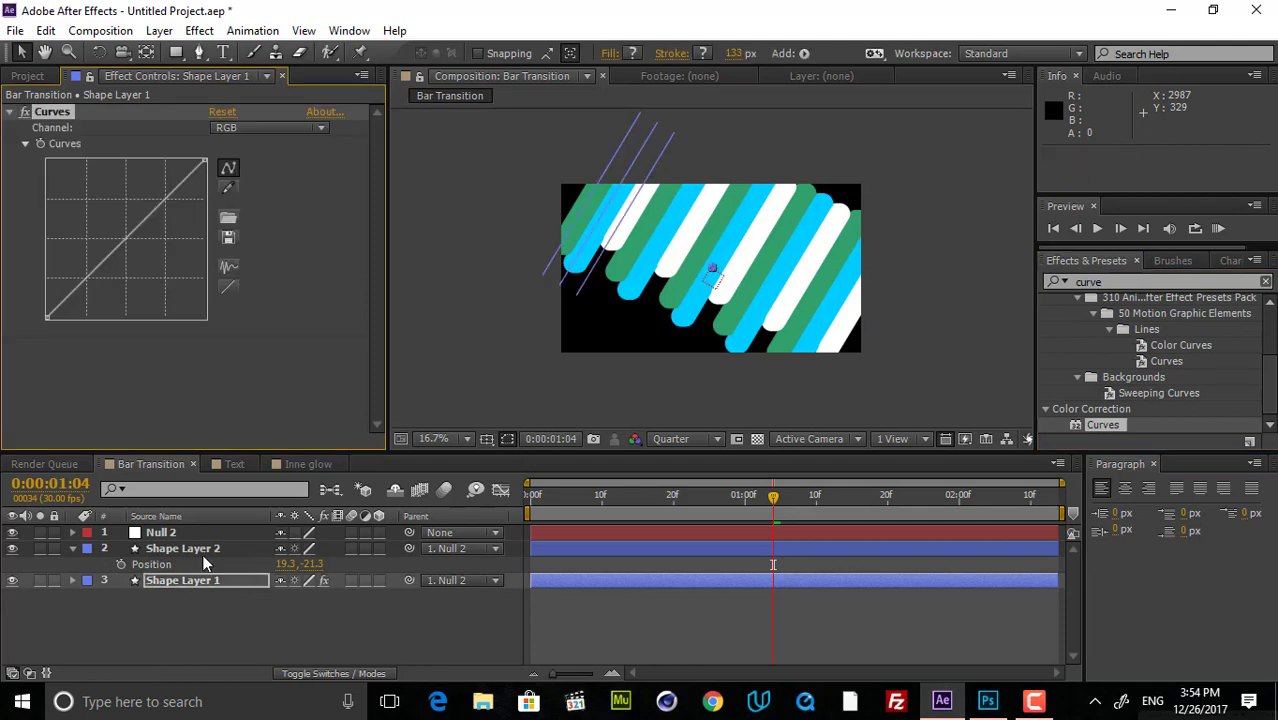
pyautogui.moveTo(130, 244)
pyautogui.mouseDown()
pyautogui.moveTo(148, 263)
pyautogui.moveTo(128, 261)
pyautogui.mouseUp()
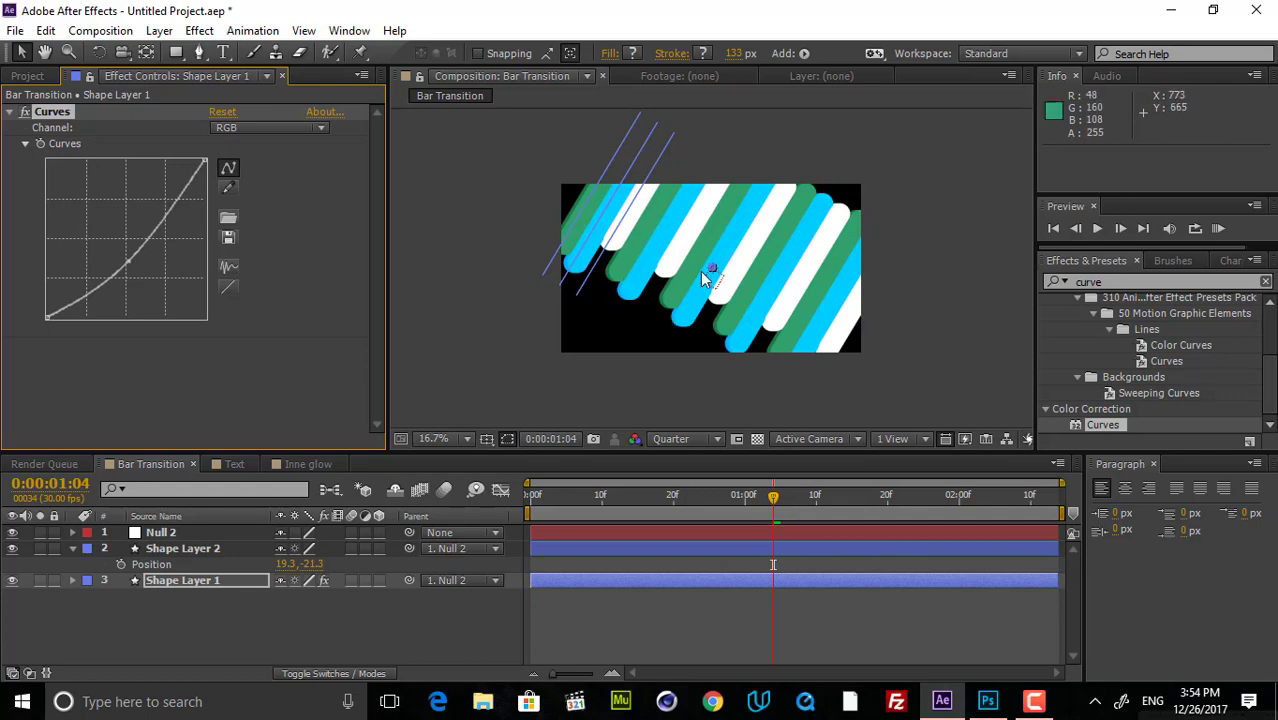
pyautogui.moveTo(128, 261)
pyautogui.mouseDown()
pyautogui.moveTo(63, 222)
pyautogui.moveTo(134, 277)
pyautogui.moveTo(121, 266)
pyautogui.mouseUp()
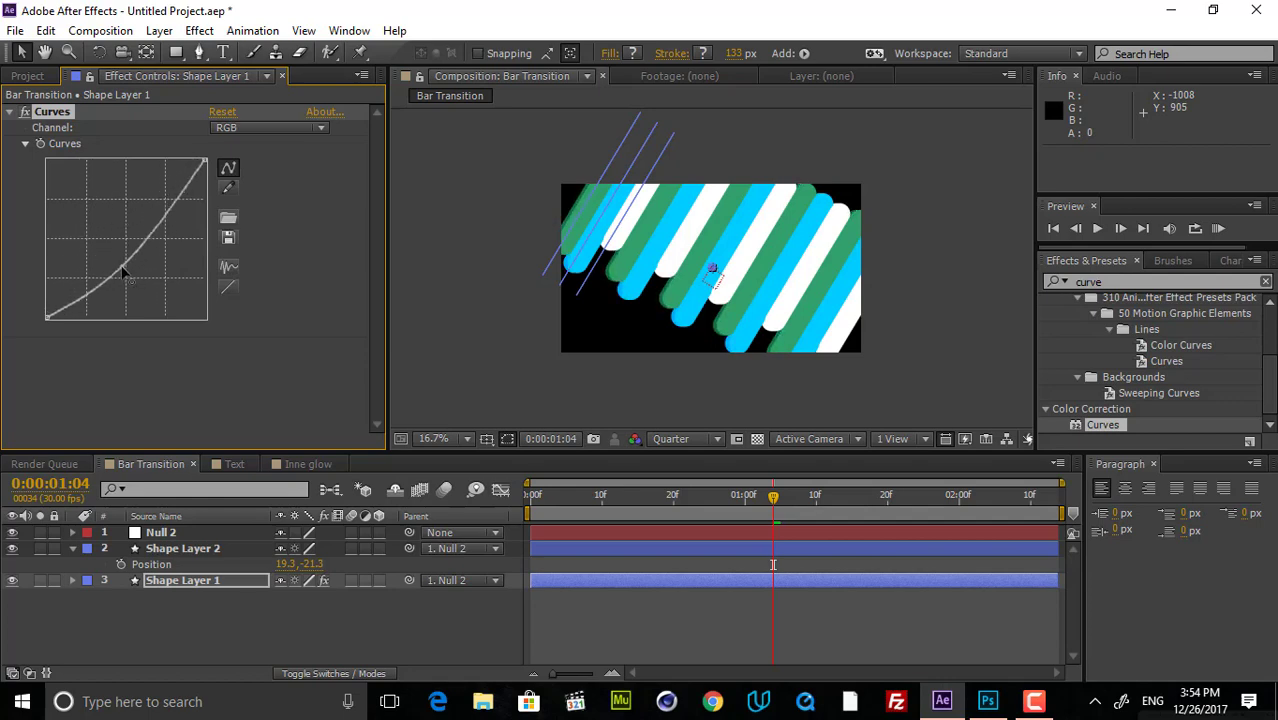
pyautogui.click(430, 634)
pyautogui.moveTo(567, 517); pyautogui.dragTo(787, 497)
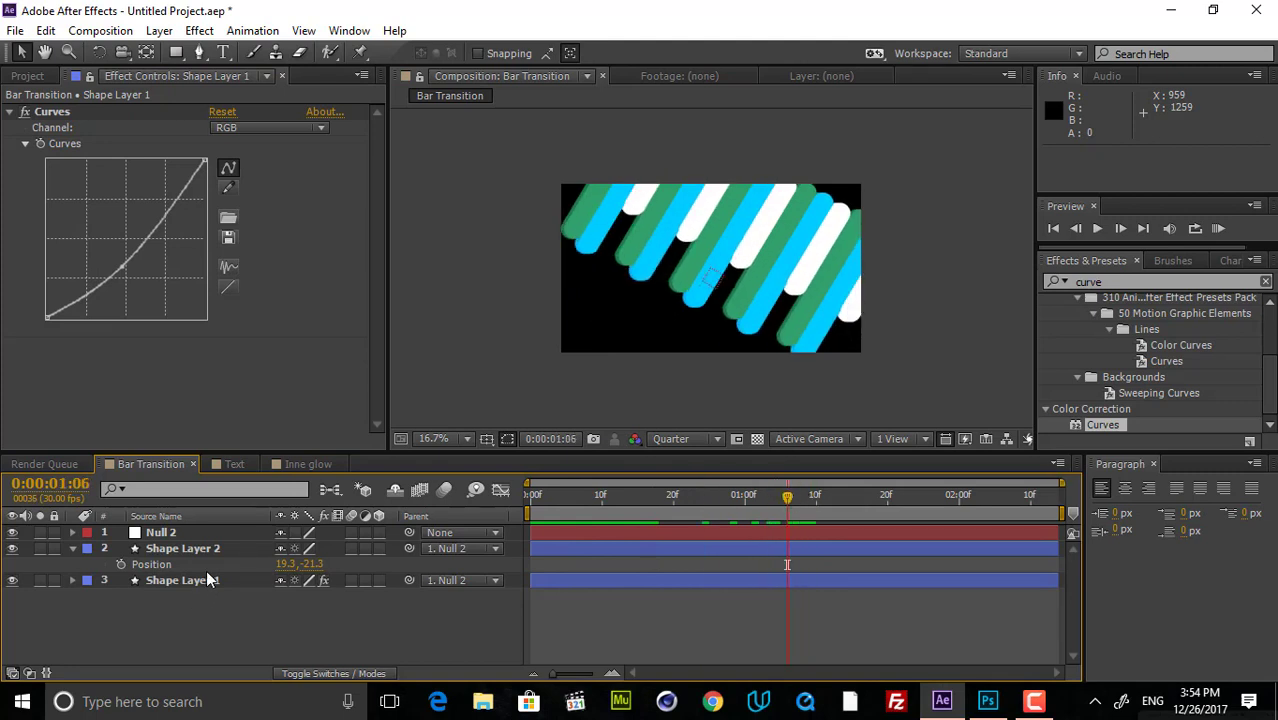
# - Duplicate Shape Layer 2 and offset the copy's Position to 34.3, -36.3
pyautogui.click(190, 548)
pyautogui.hotkey('ctrl', 'd')
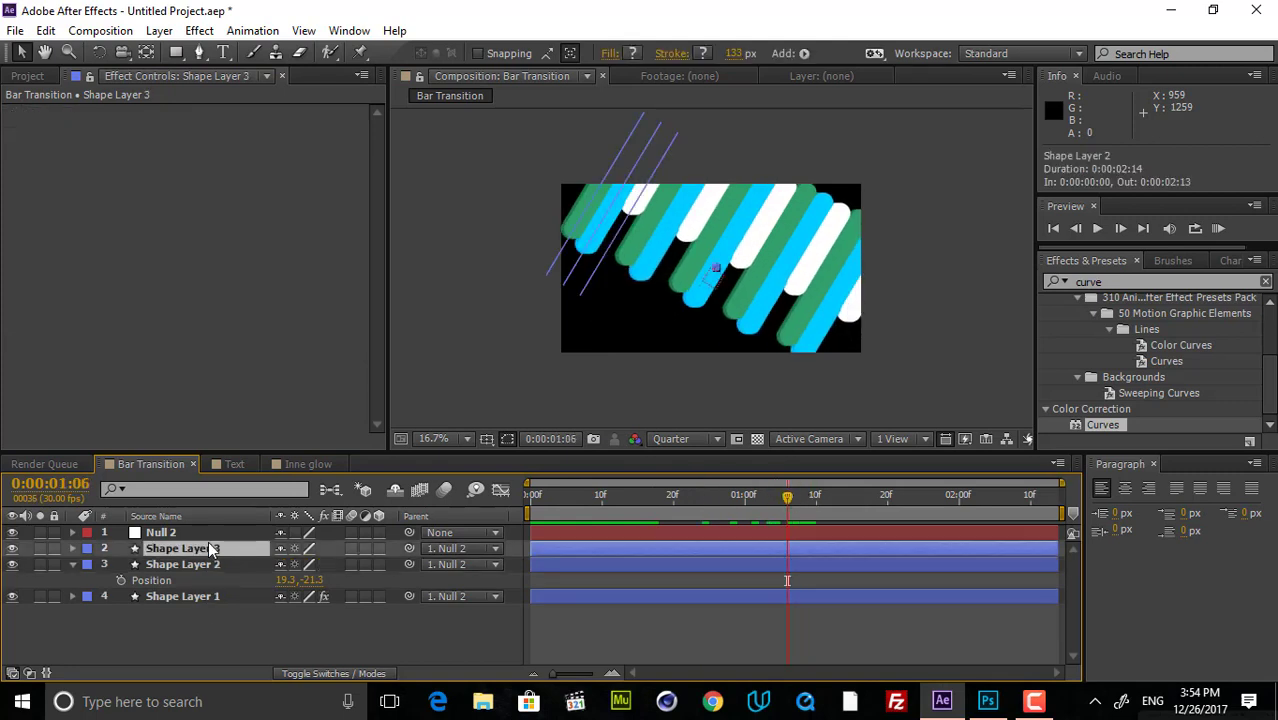
pyautogui.press('p')
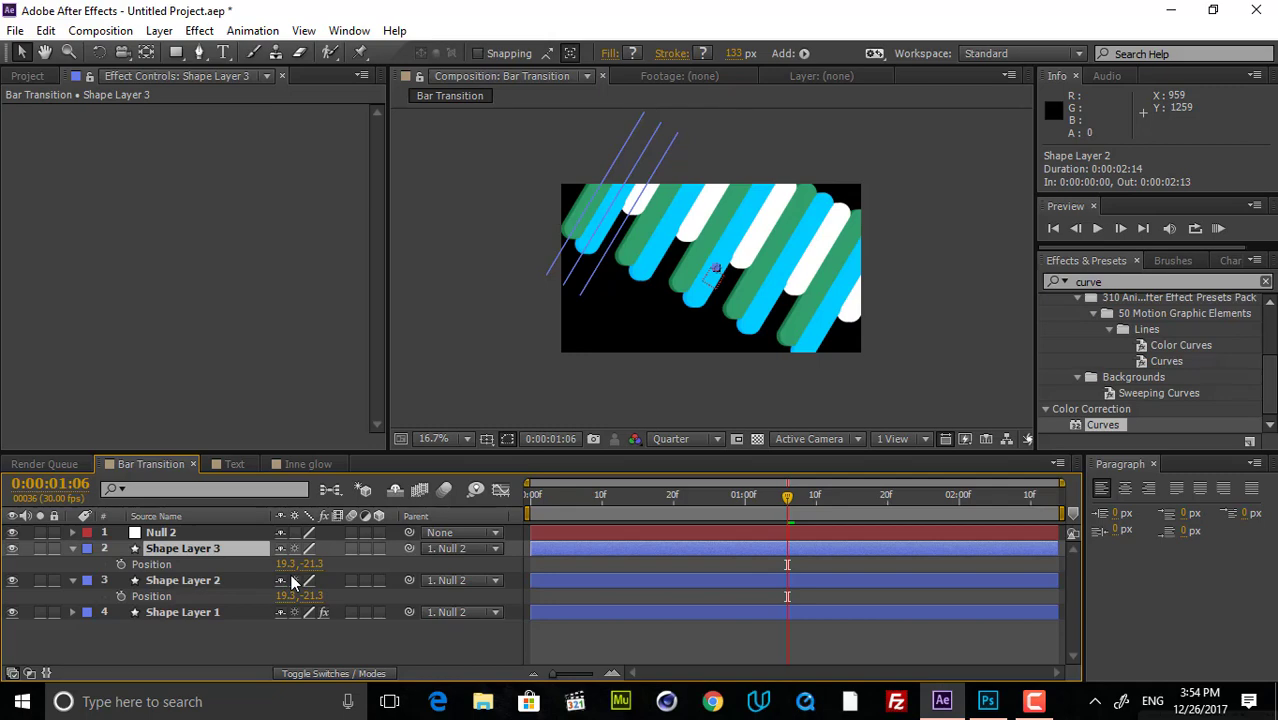
pyautogui.moveTo(287, 564); pyautogui.dragTo(301, 566)
# - Paste Shape Layer 1's Curves effect onto Shape Layer 2, preview the bars, then switch to Text
pyautogui.click(207, 615)
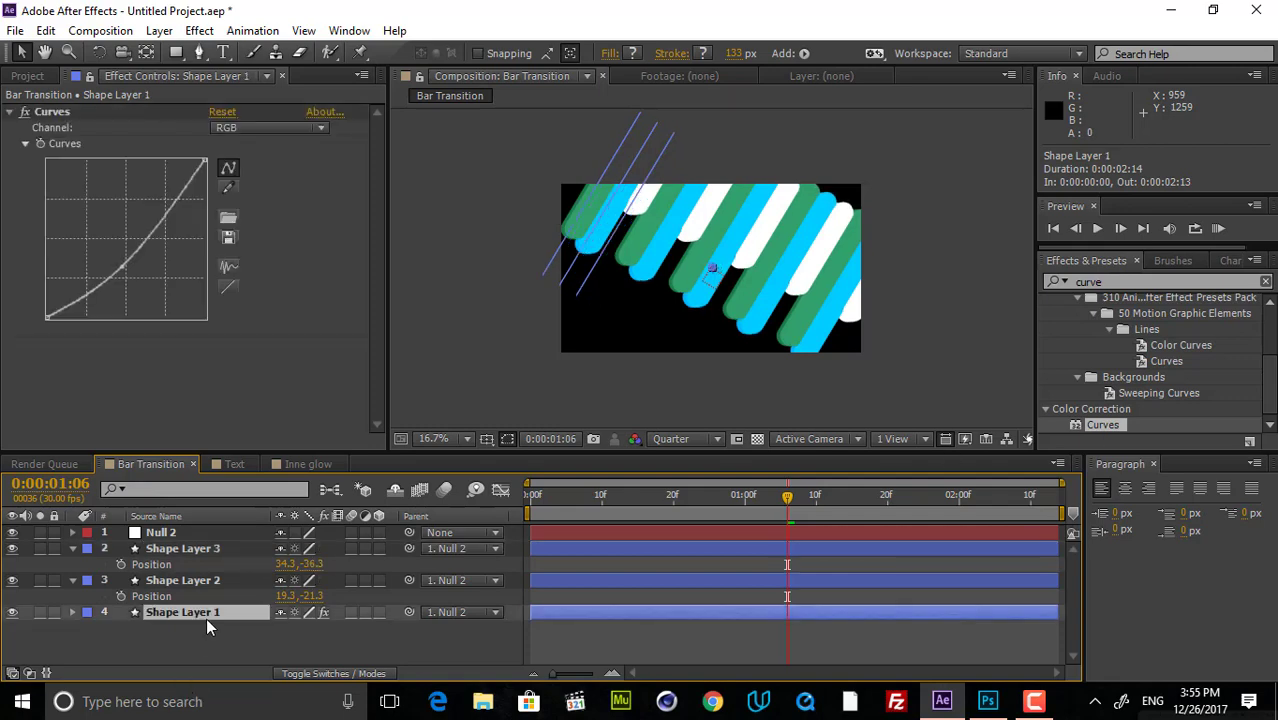
pyautogui.click(62, 116)
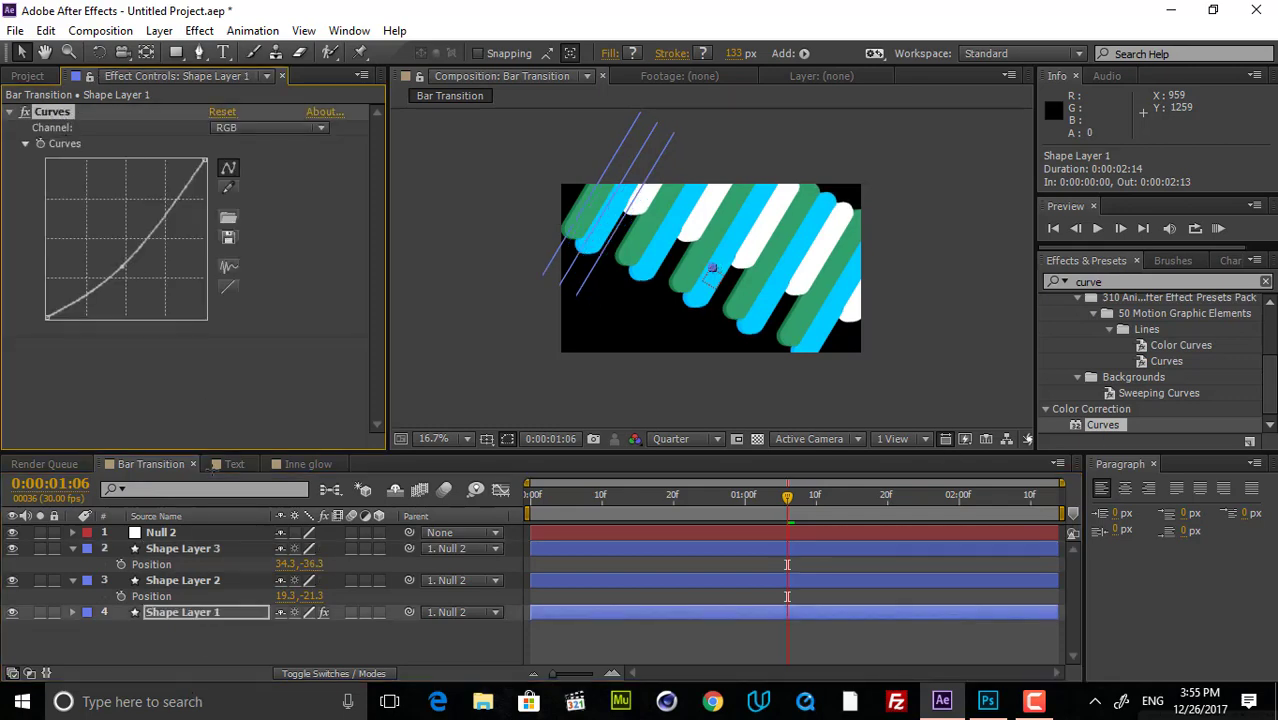
pyautogui.click(199, 584)
pyautogui.hotkey('ctrl', 'v')
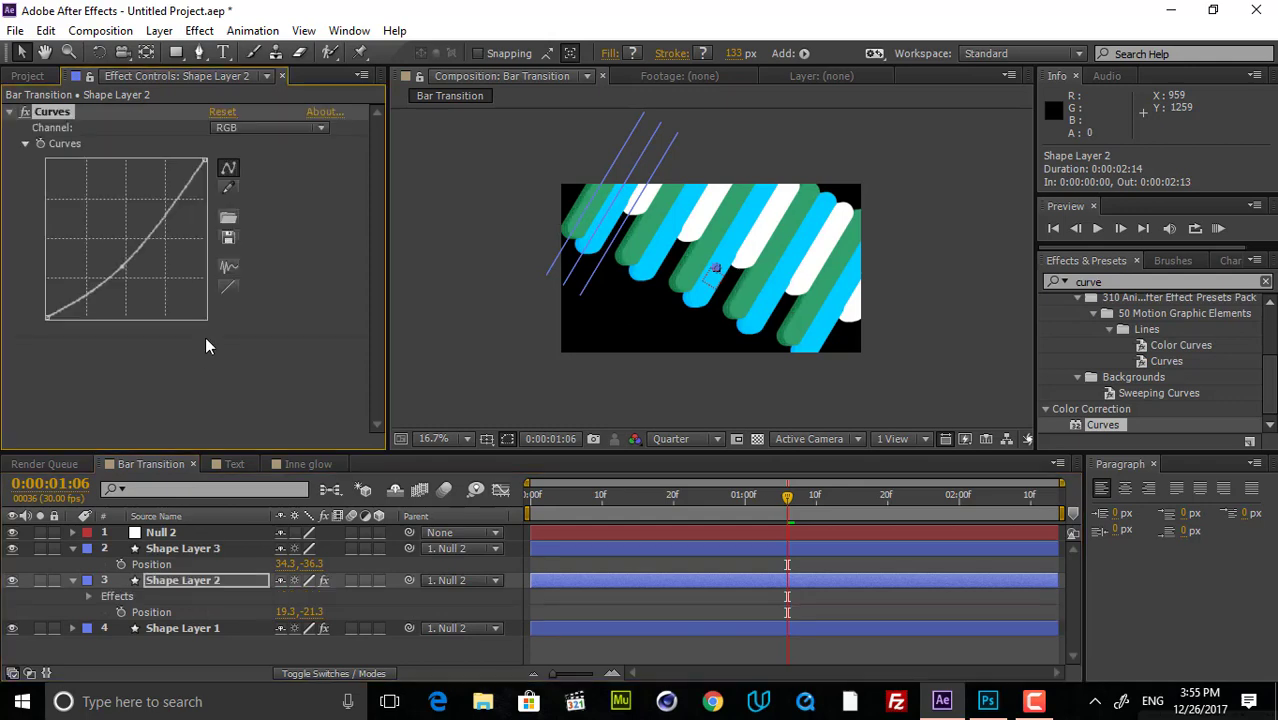
pyautogui.click(669, 560)
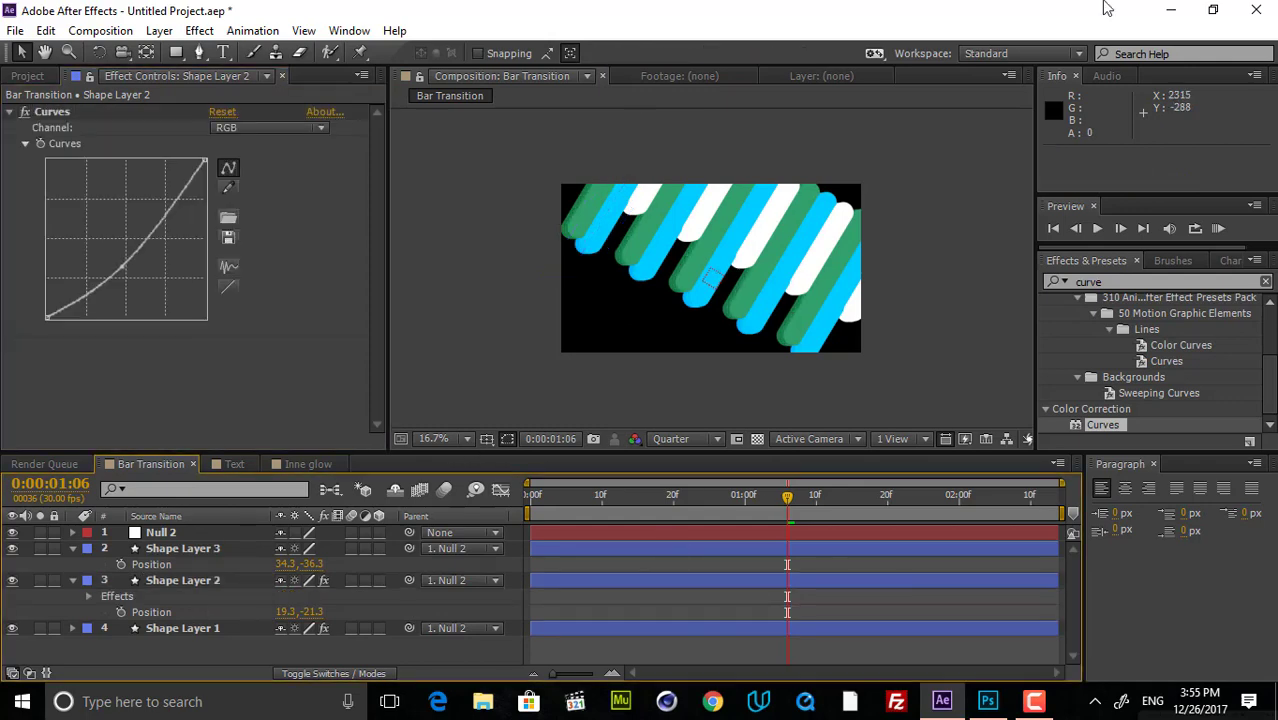
pyautogui.moveTo(730, 505); pyautogui.dragTo(502, 508)
pyautogui.moveTo(630, 507); pyautogui.dragTo(761, 577)
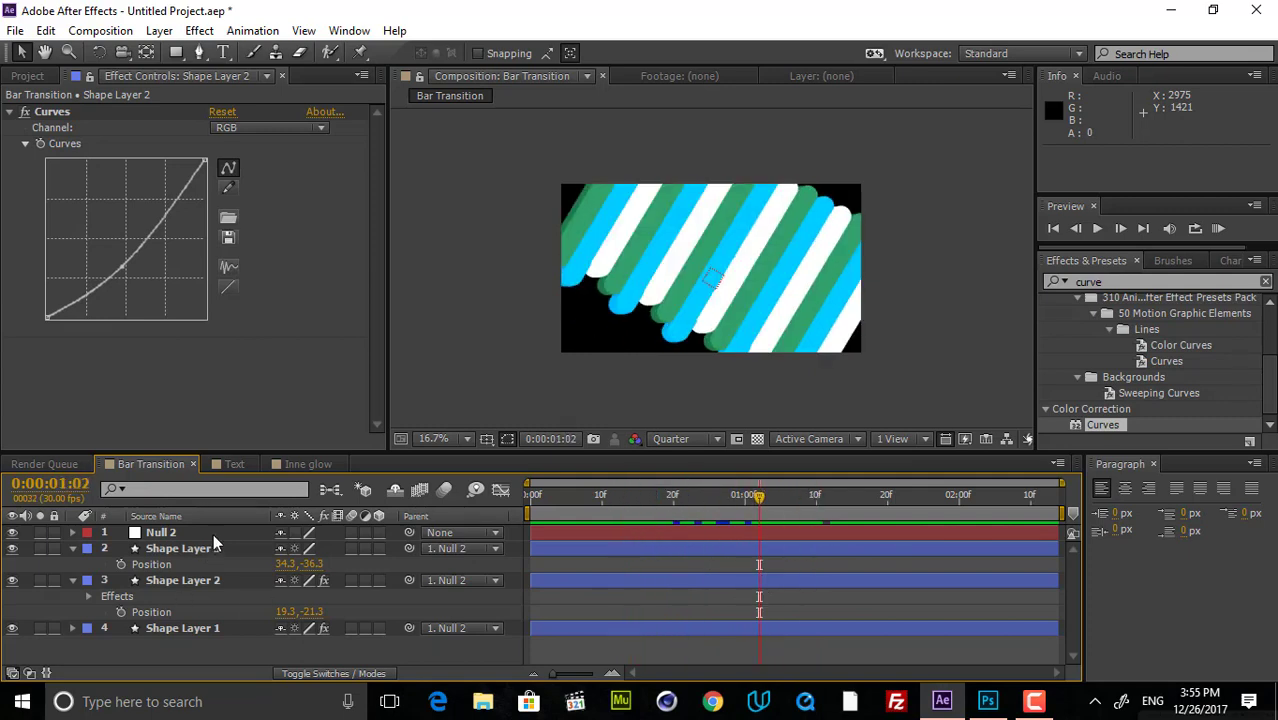
pyautogui.click(232, 464)
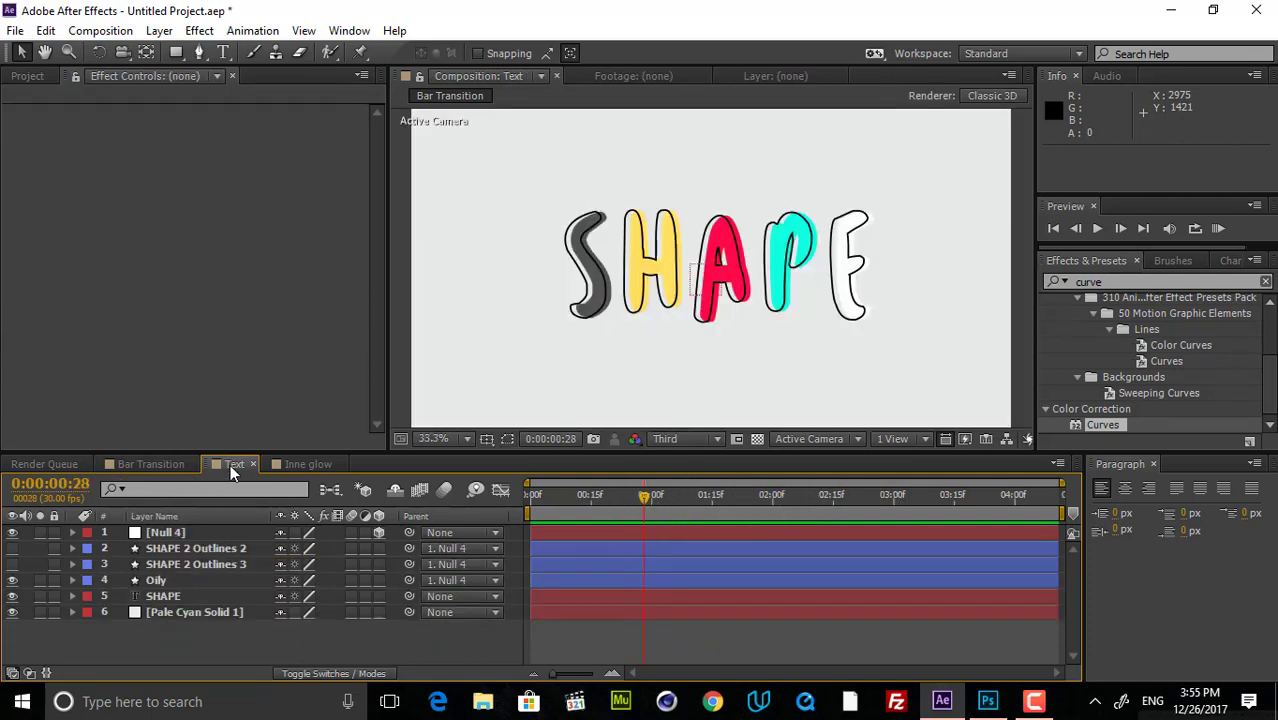
# - At frame 25, delete the Oily layer
pyautogui.click(632, 494)
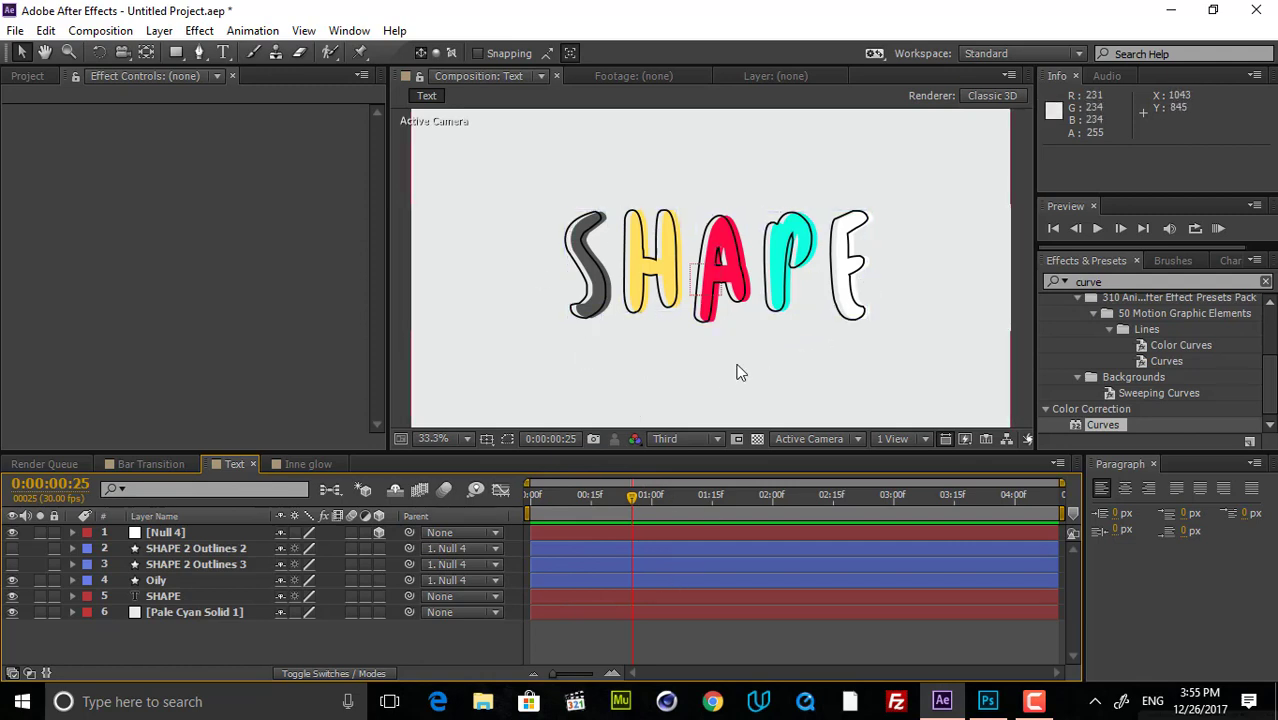
pyautogui.click(178, 580)
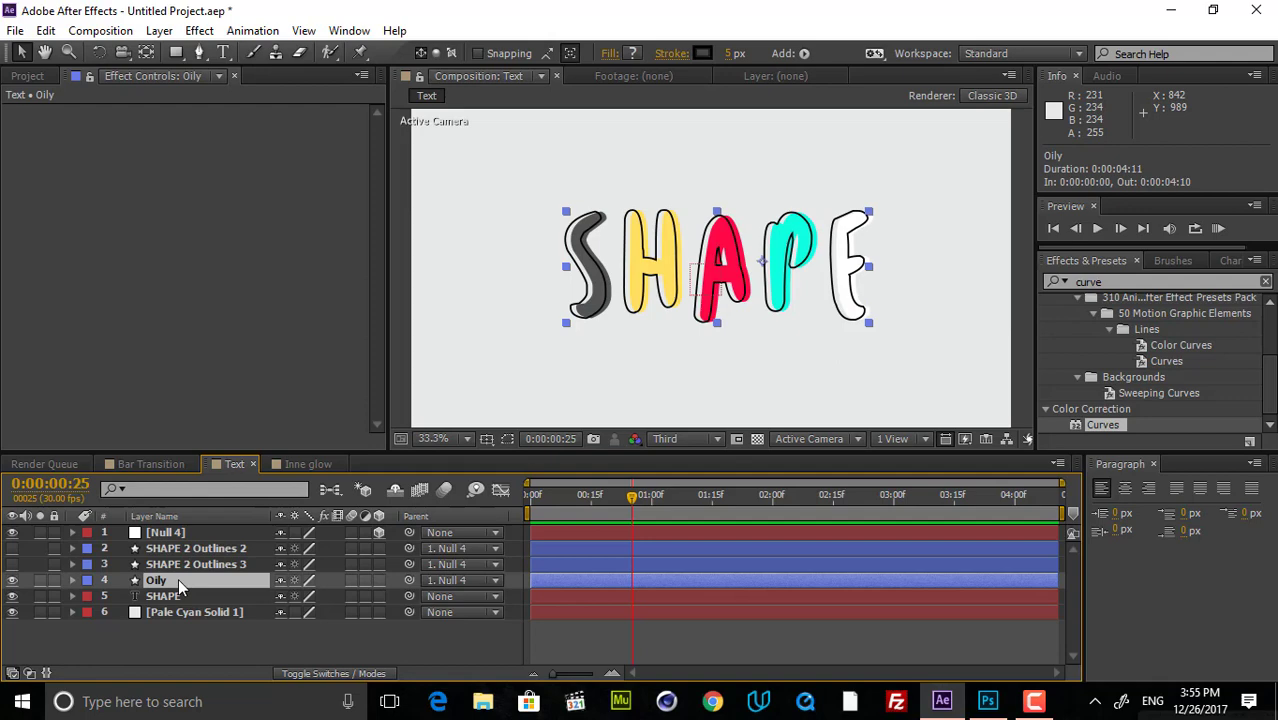
pyautogui.press('Delete')
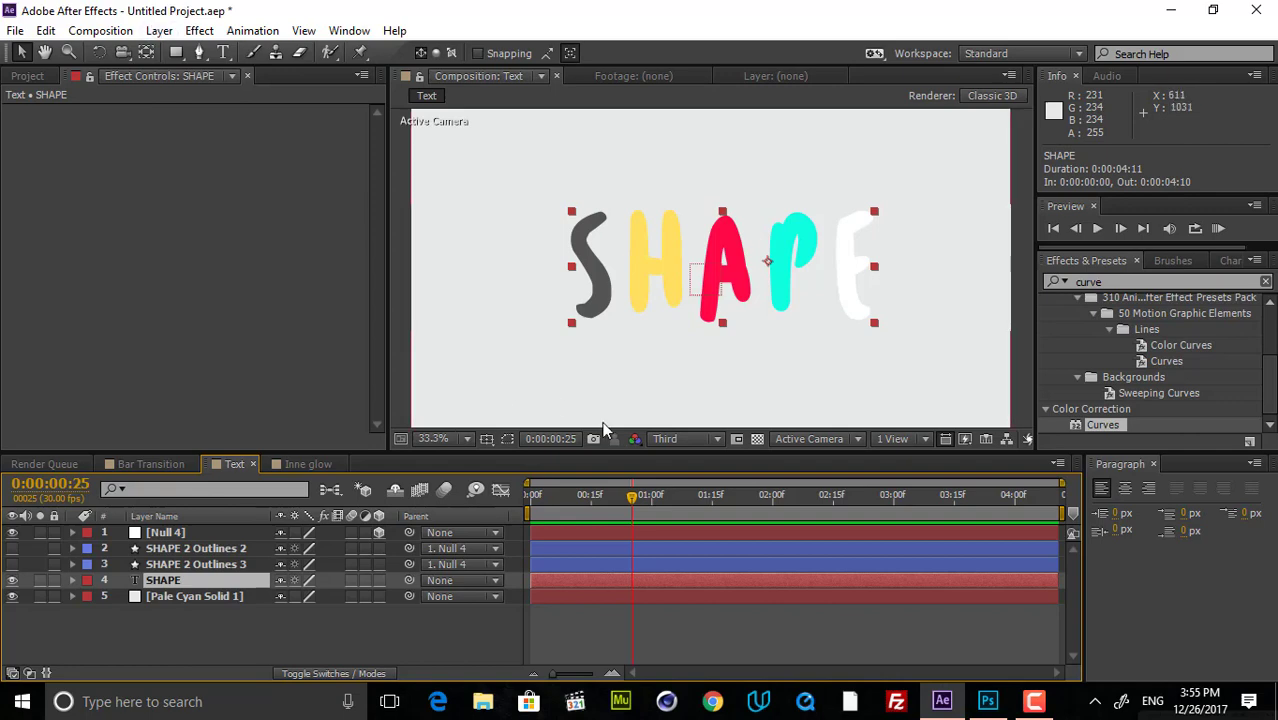
# - Create Shapes from Text, then delete the SHAPE 2 Outlines 2 and 3 layers
pyautogui.click(160, 31)
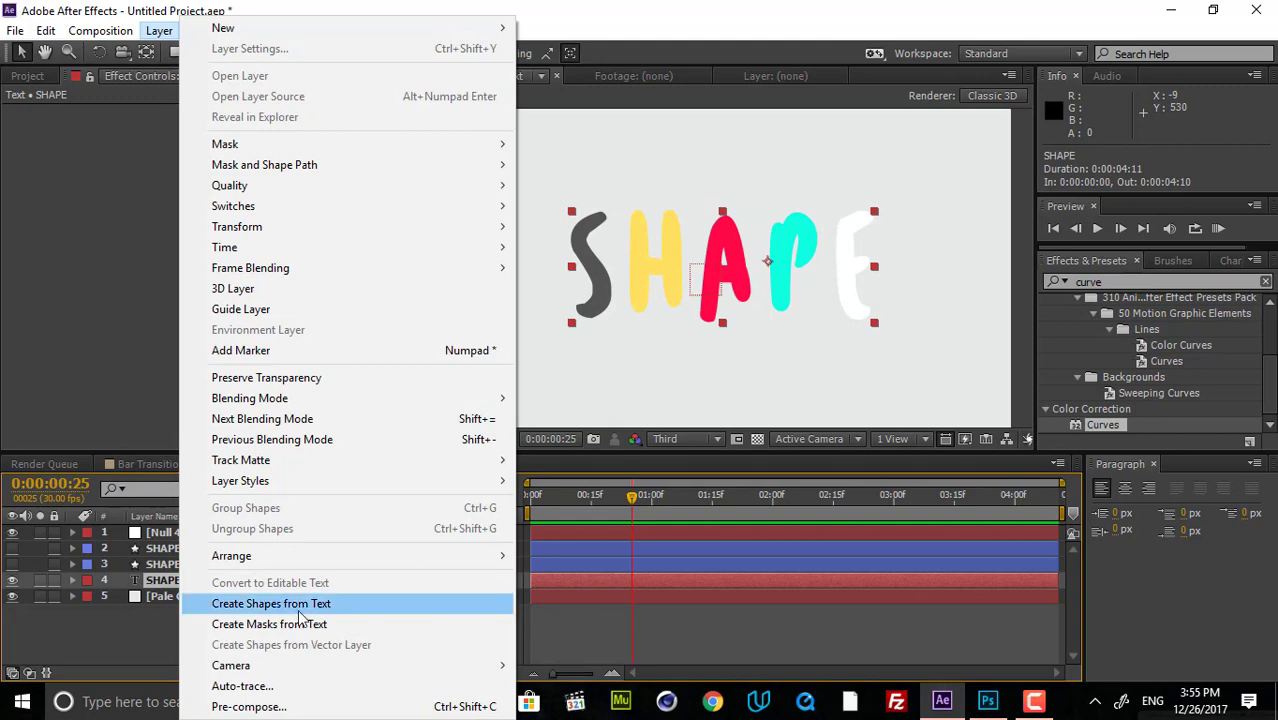
pyautogui.click(299, 606)
pyautogui.click(198, 579)
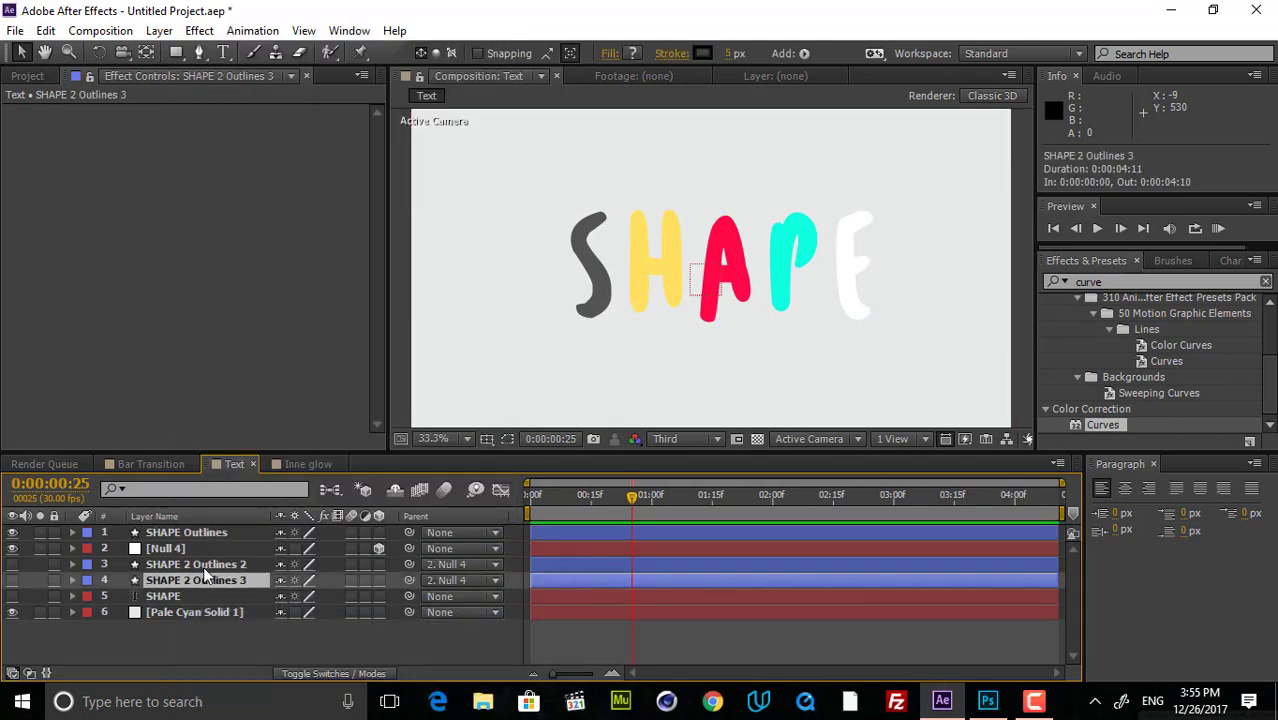
pyautogui.keyDown('shift'); pyautogui.click(205, 566); pyautogui.keyUp('shift')
pyautogui.press('Delete')
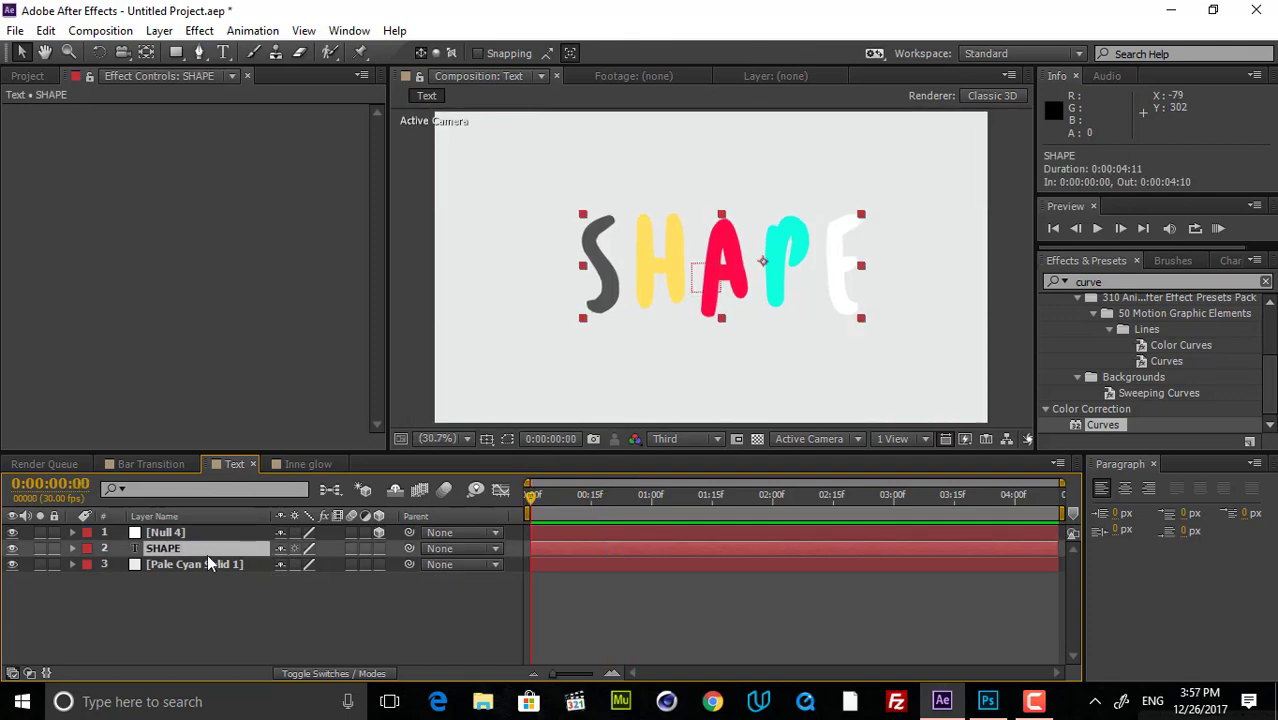
# - Create SHAPE Outlines from the text, place it below Null 4, and expand its letter groups
pyautogui.click(162, 31)
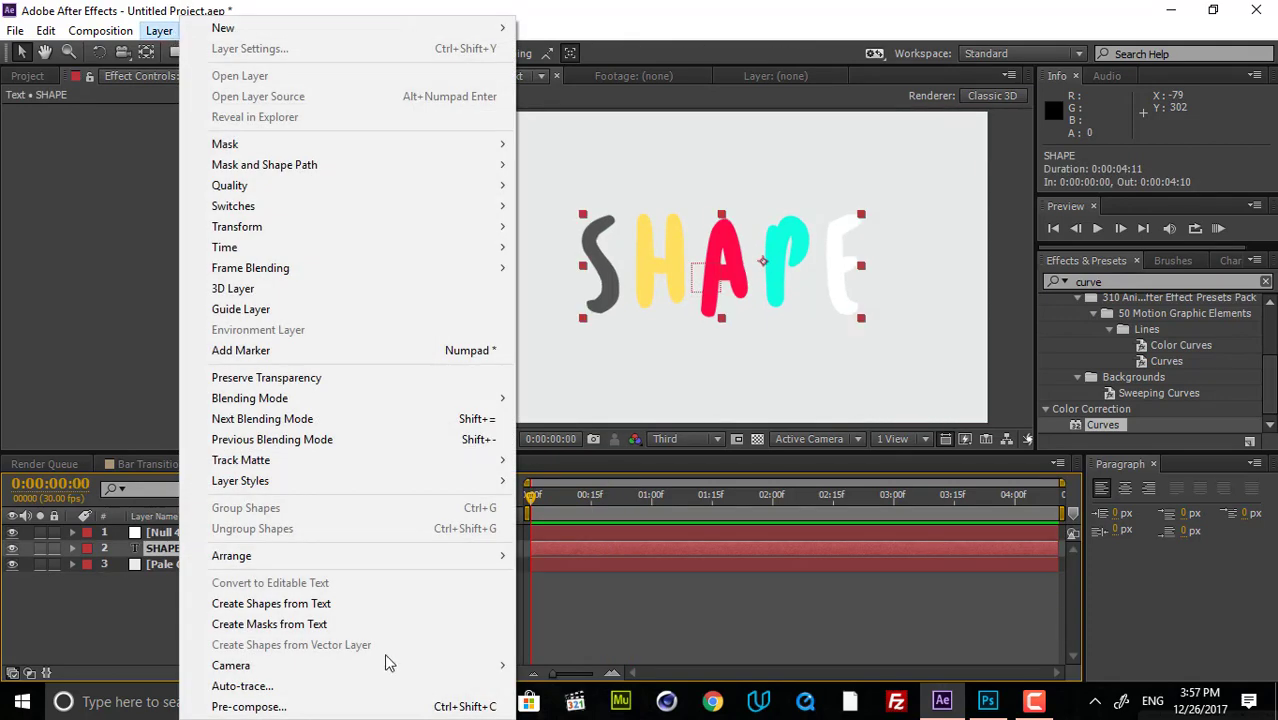
pyautogui.click(362, 606)
pyautogui.moveTo(208, 536); pyautogui.dragTo(205, 558)
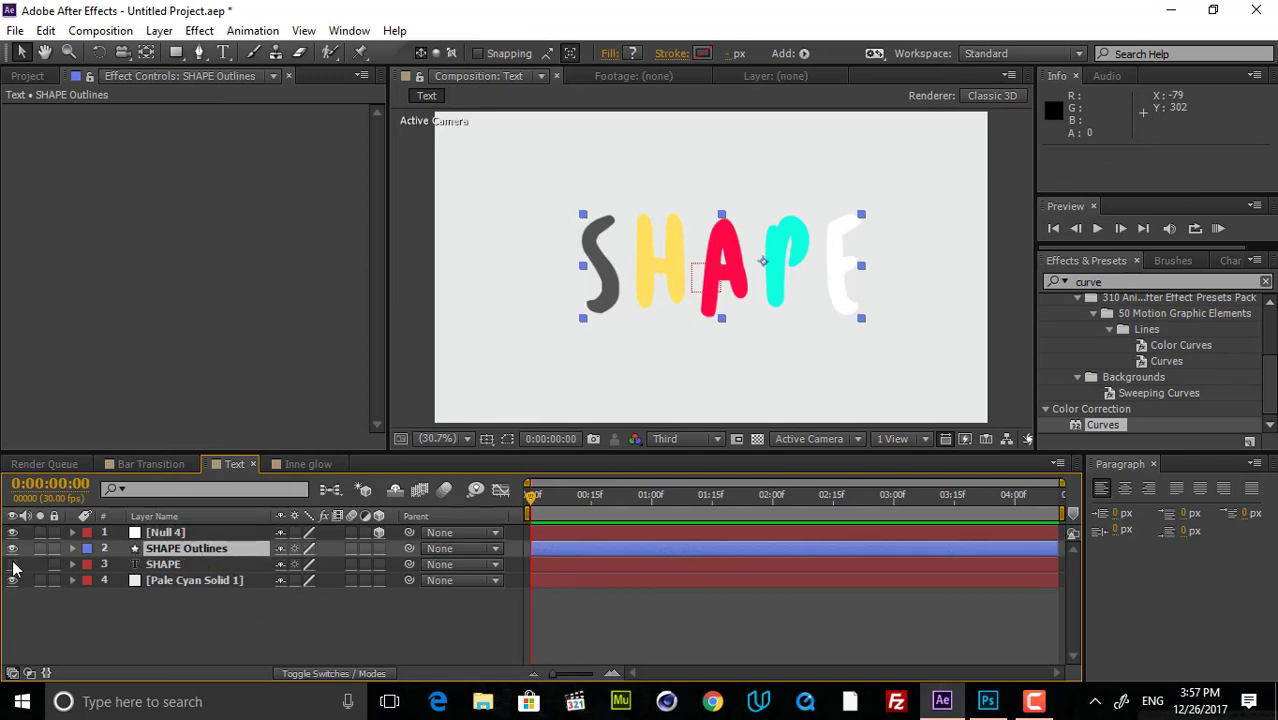
pyautogui.click(72, 548)
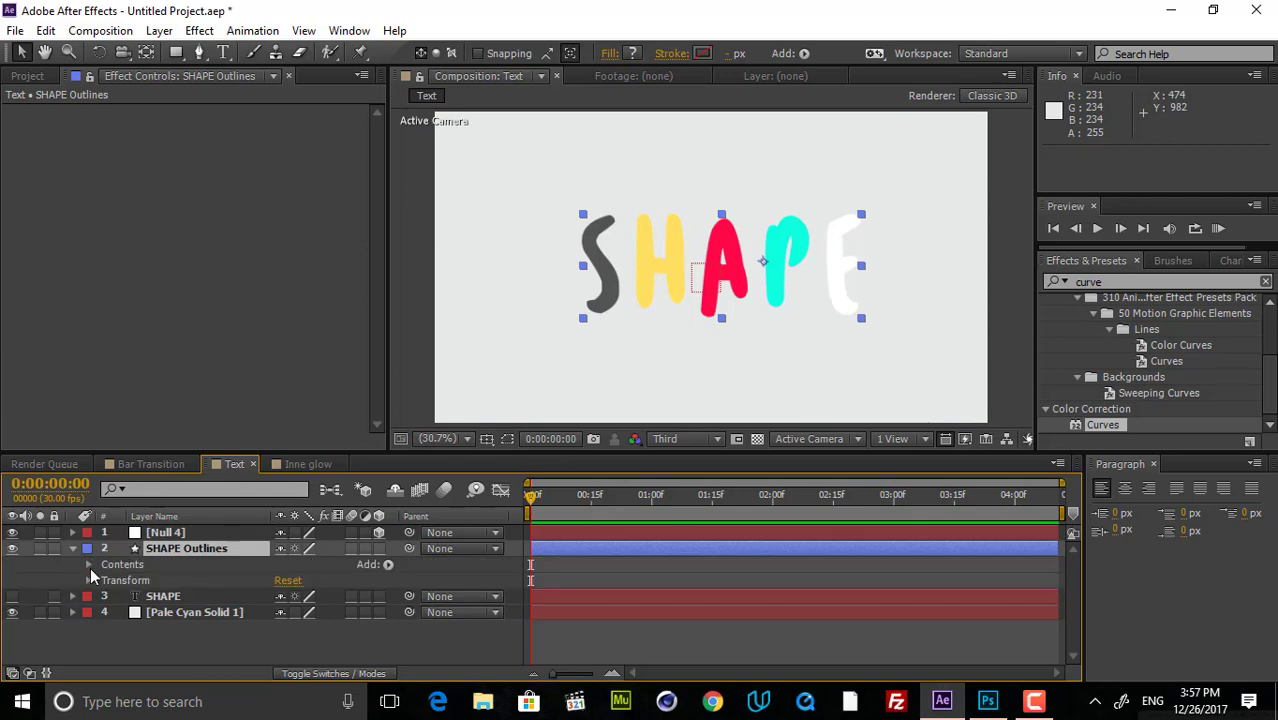
pyautogui.click(89, 565)
pyautogui.click(121, 581)
pyautogui.keyDown('shift'); pyautogui.click(117, 642); pyautogui.keyUp('shift')
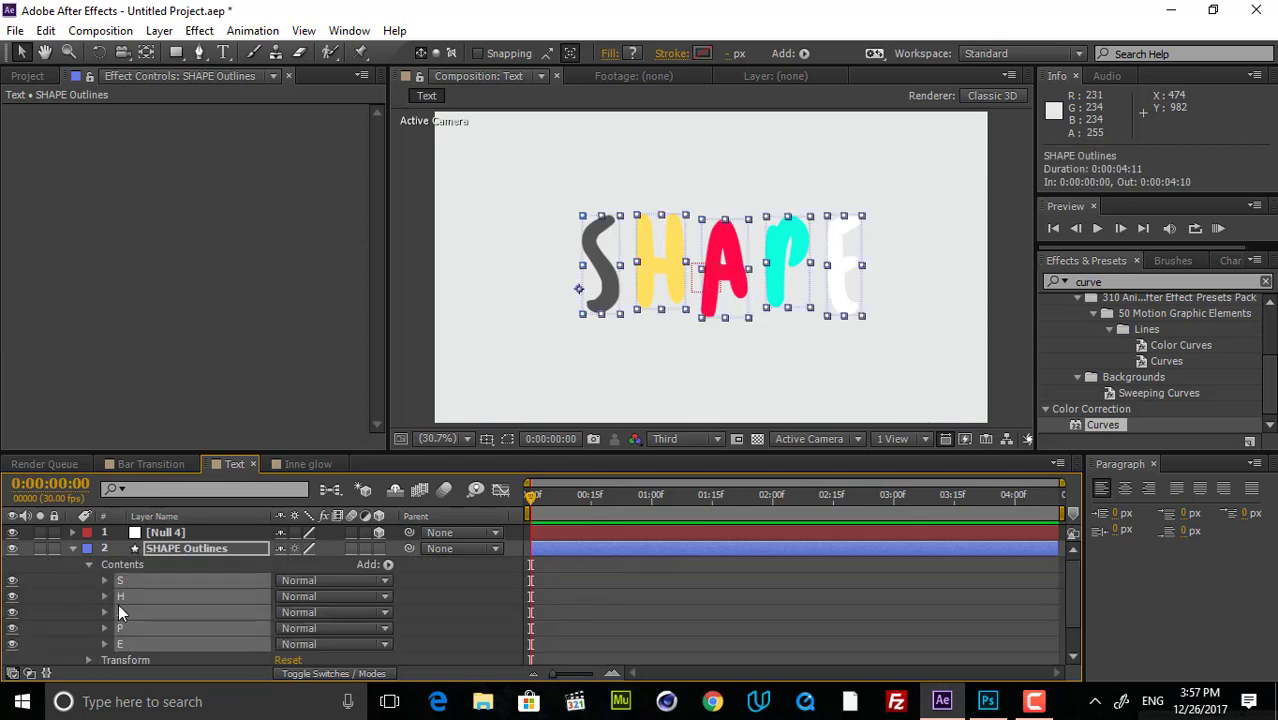
# - Delete Fill 1 from the S, H and A letter groups
pyautogui.click(104, 581)
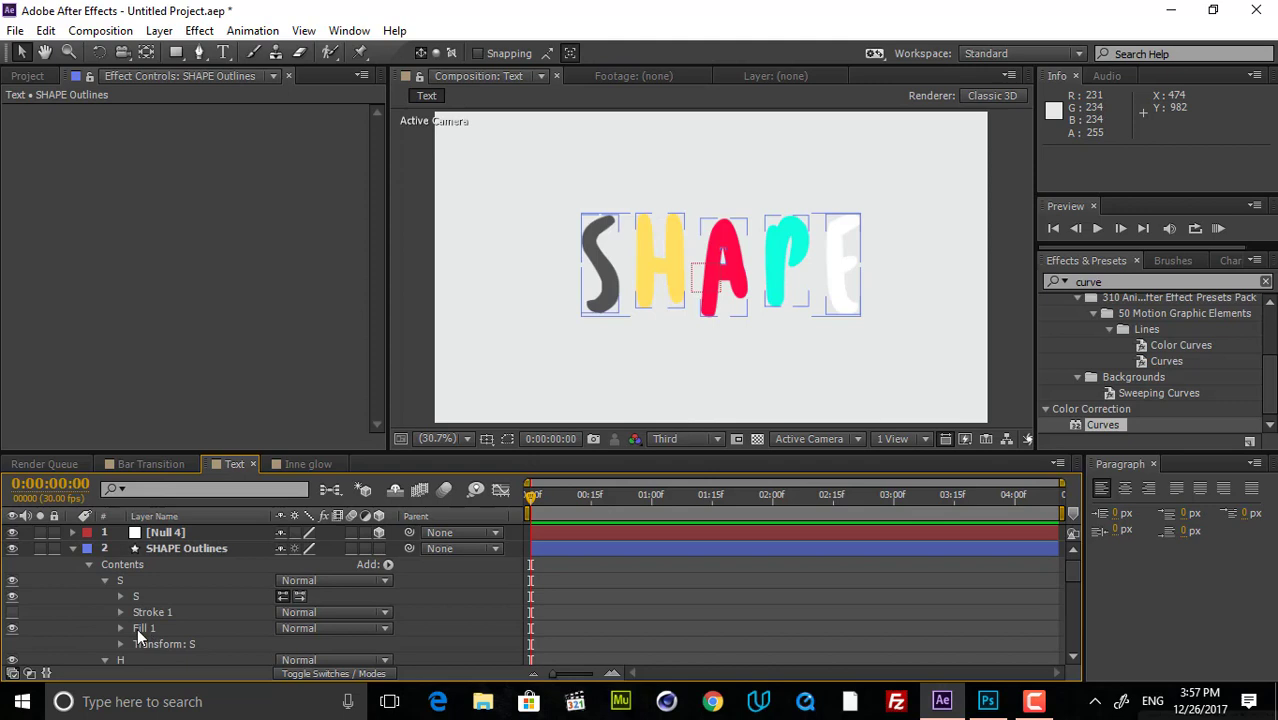
pyautogui.click(140, 628)
pyautogui.press('Delete')
pyautogui.scroll(-3, 184, 636)
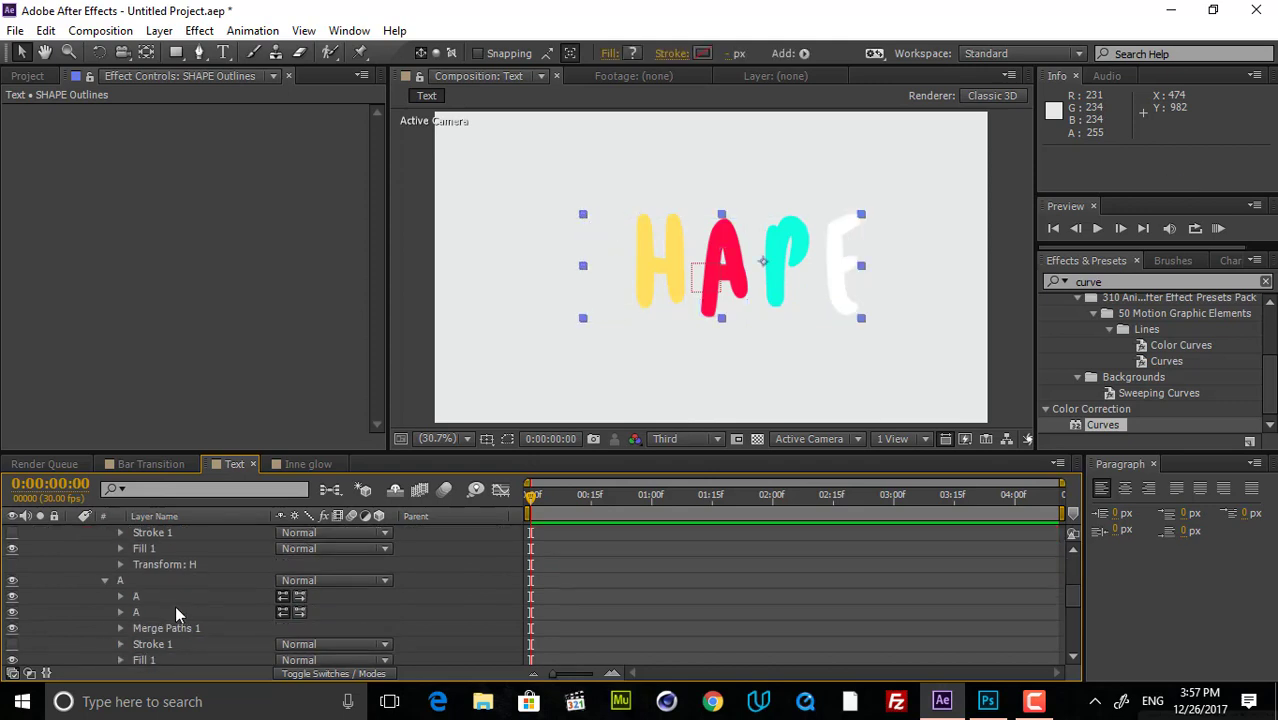
pyautogui.click(150, 549)
pyautogui.press('Delete')
pyautogui.click(147, 640)
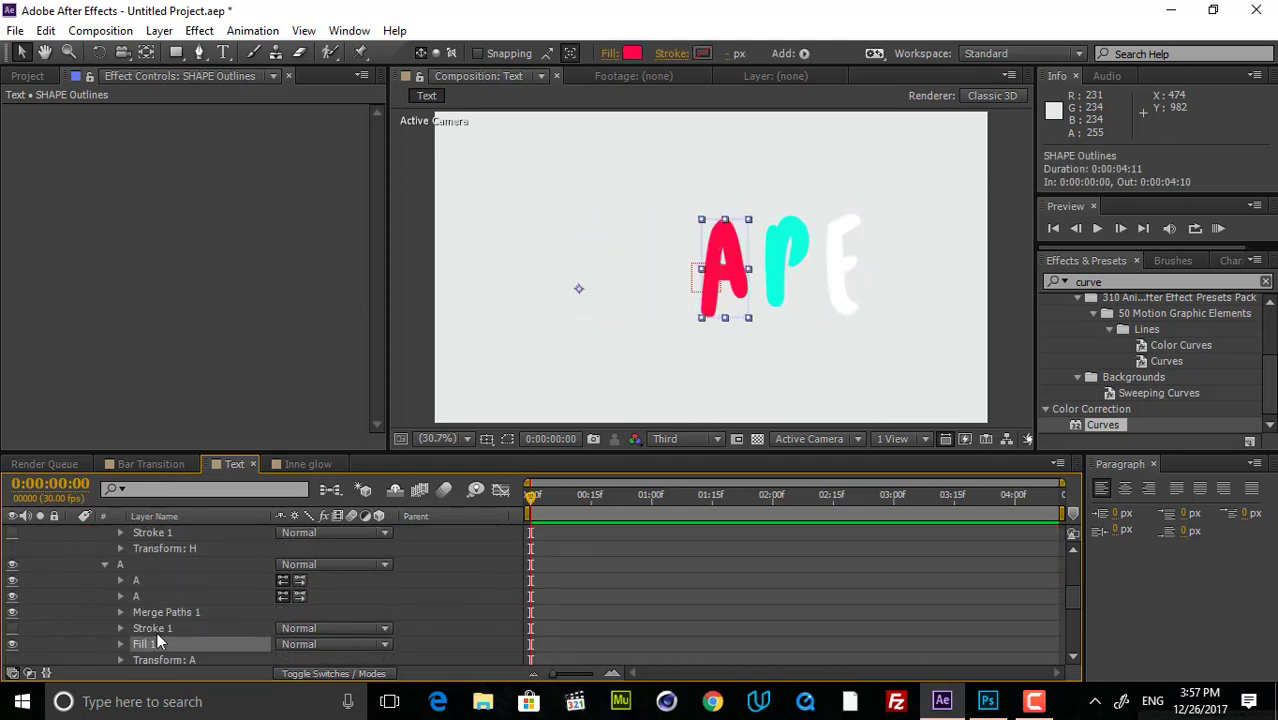
pyautogui.press('Delete')
# - Delete Fill 1 from the P and E letter groups and collapse the layer
pyautogui.scroll(-3, 175, 617)
pyautogui.click(155, 614)
pyautogui.press('Delete')
pyautogui.scroll(-3, 157, 618)
pyautogui.click(157, 618)
pyautogui.click(157, 628)
pyautogui.press('Delete')
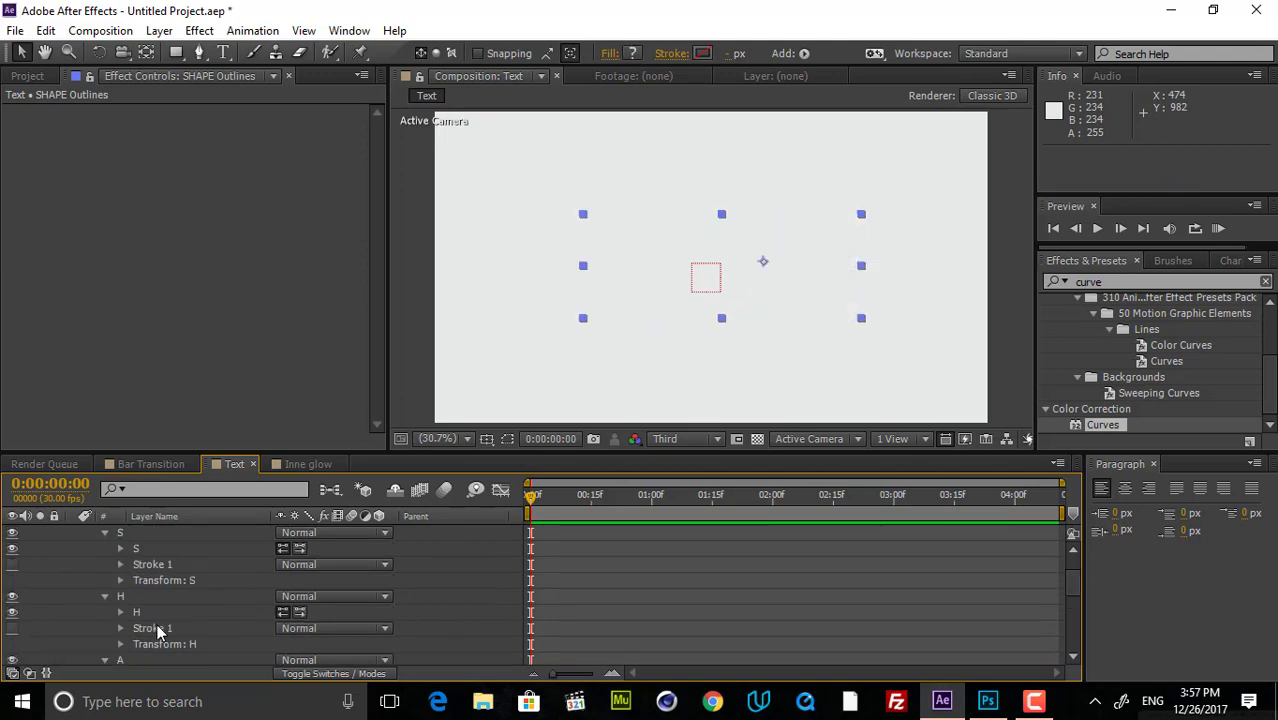
pyautogui.scroll(5, 155, 625)
pyautogui.click(71, 548)
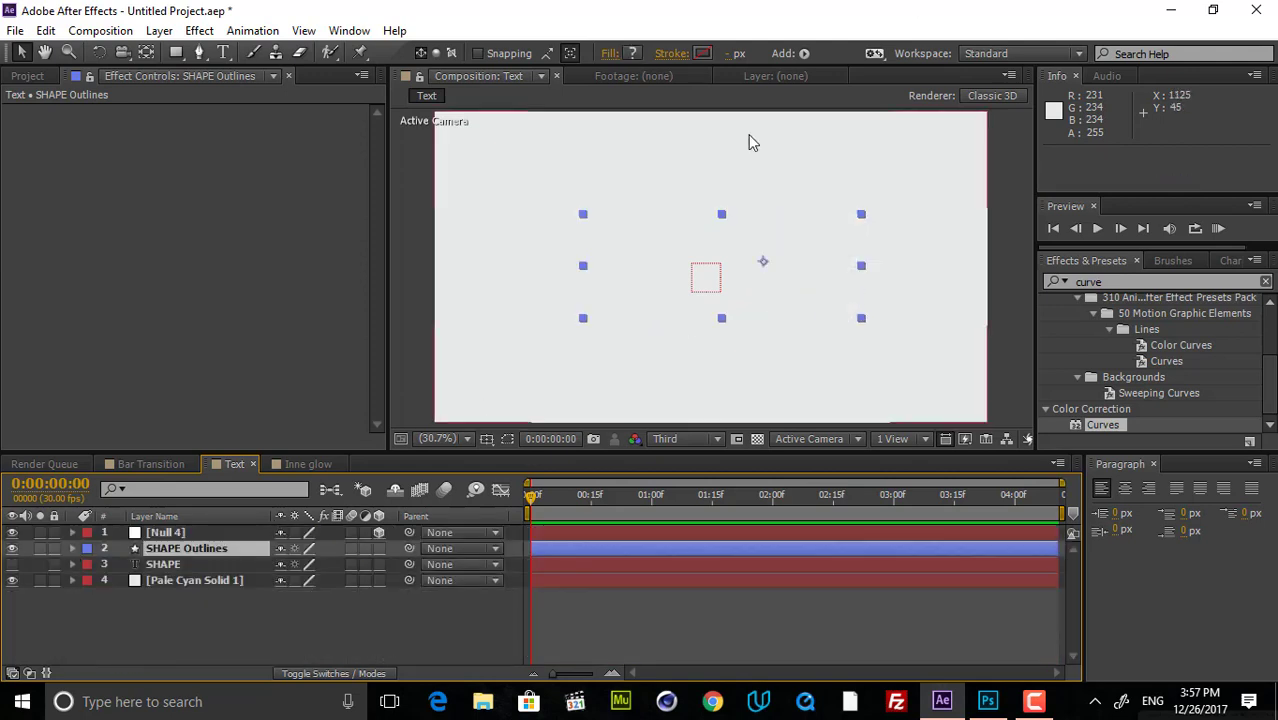
# - Set the SHAPE Outlines stroke to Solid Color, 4 px wide, coloured black (000000)
pyautogui.click(674, 55)
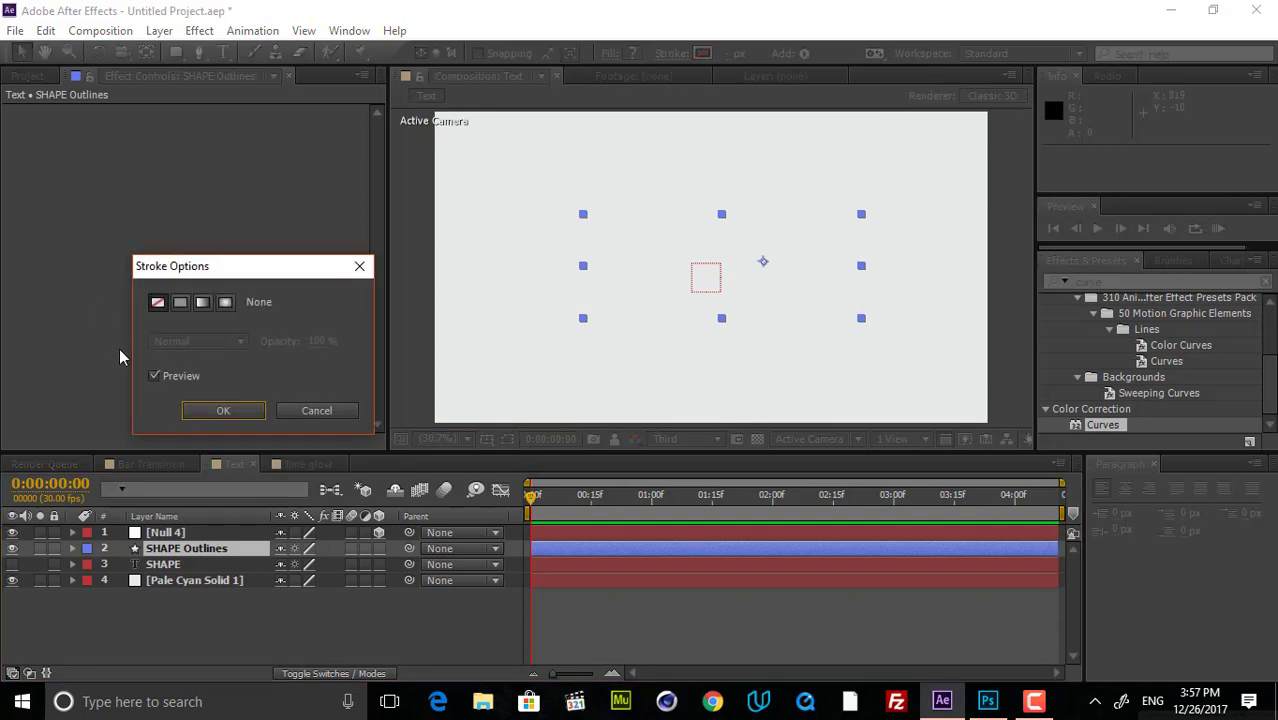
pyautogui.click(180, 303)
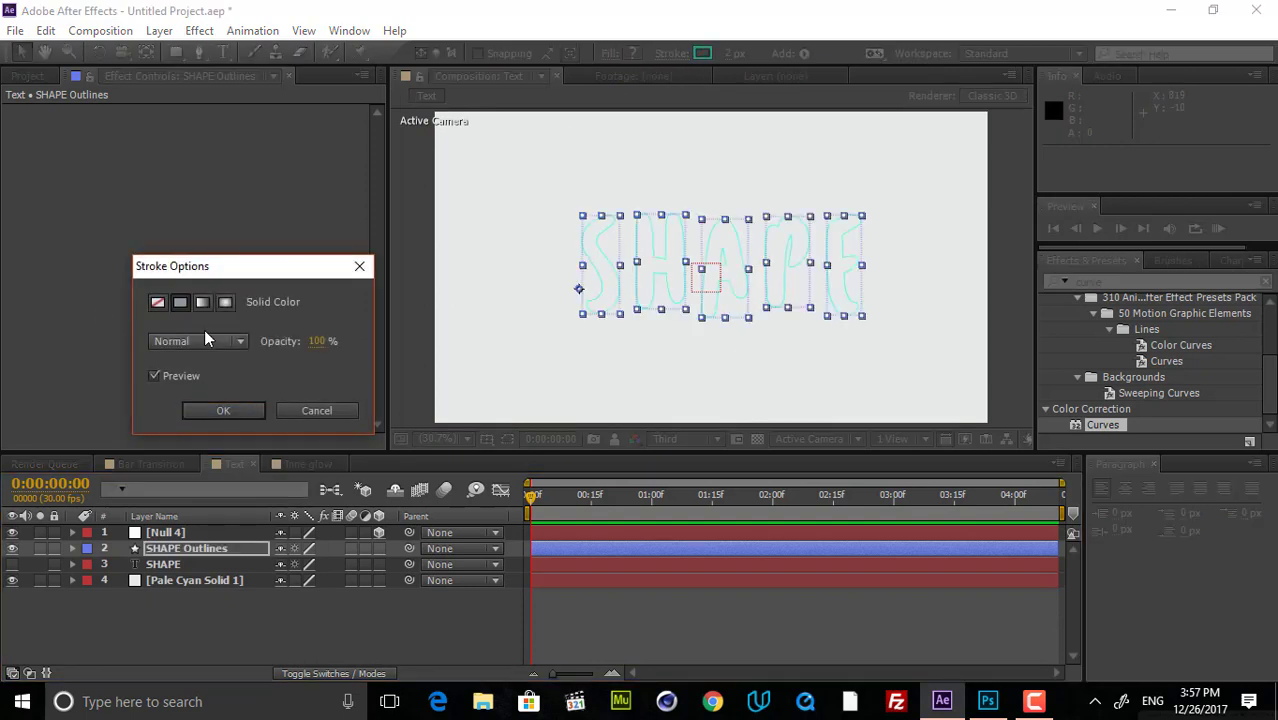
pyautogui.click(240, 412)
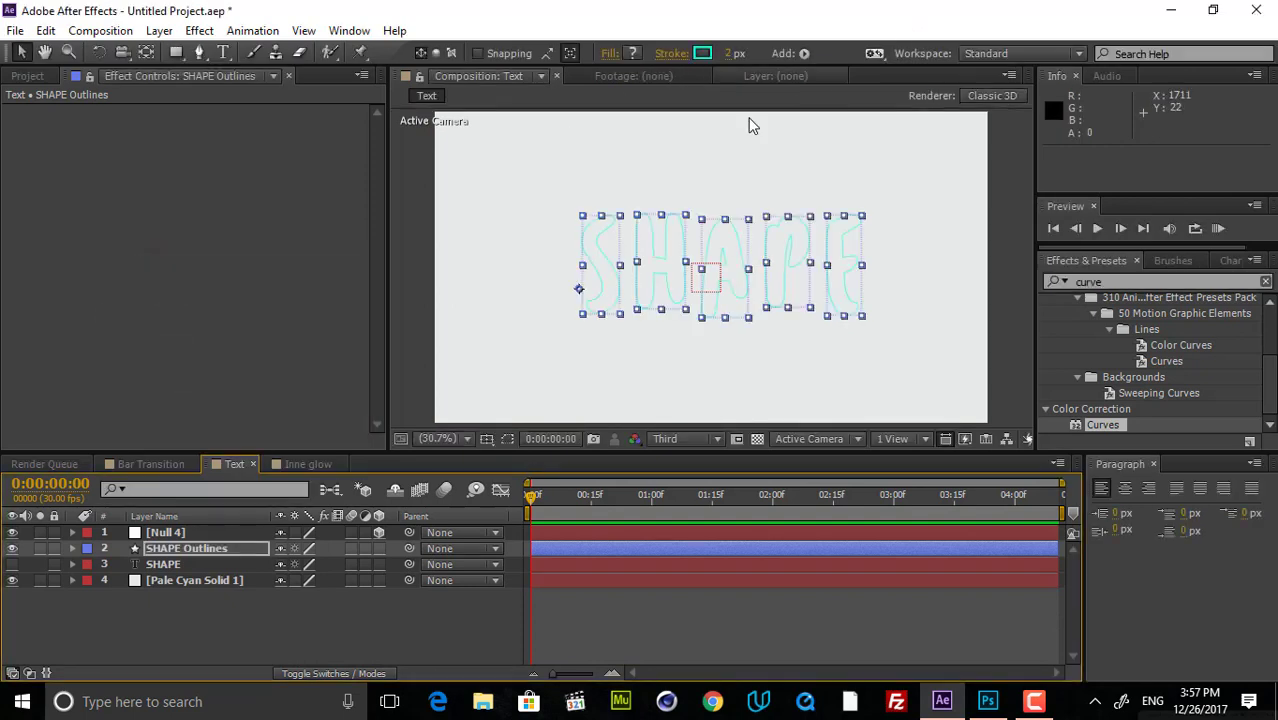
pyautogui.write('4')
pyautogui.press('Return')
pyautogui.click(704, 53)
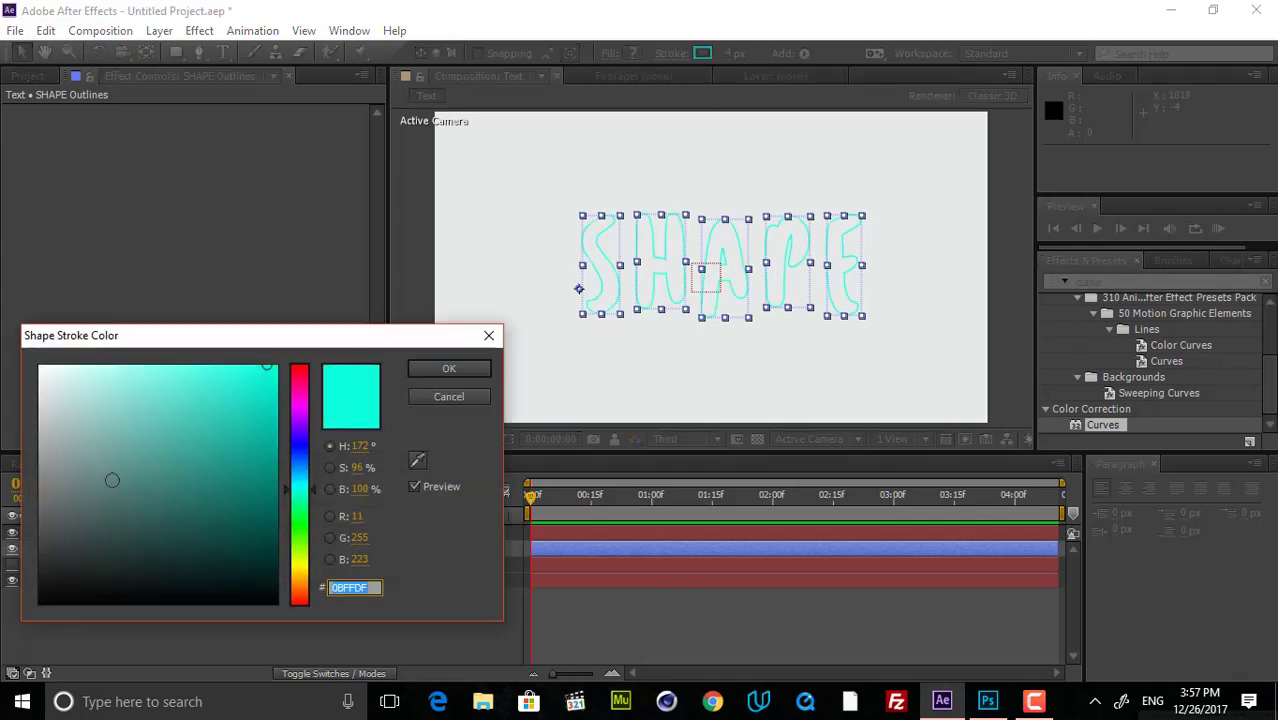
pyautogui.moveTo(42, 400); pyautogui.dragTo(40, 601)
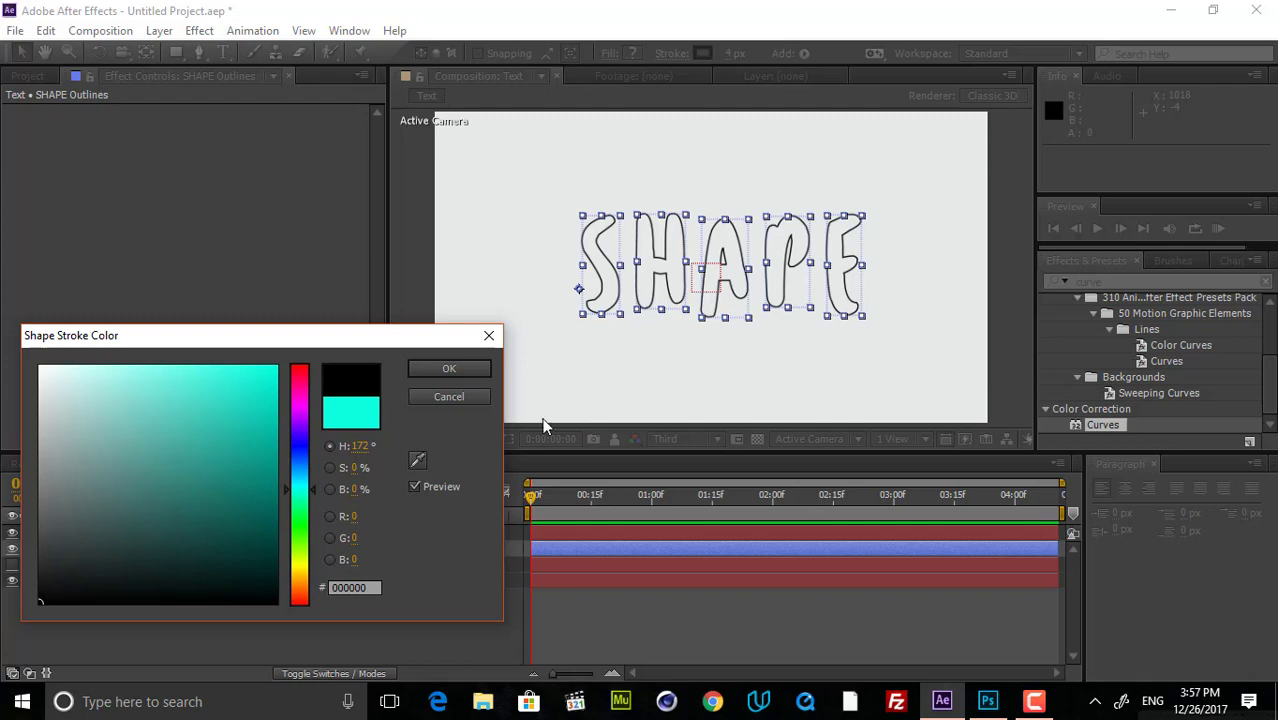
pyautogui.click(449, 369)
pyautogui.click(823, 654)
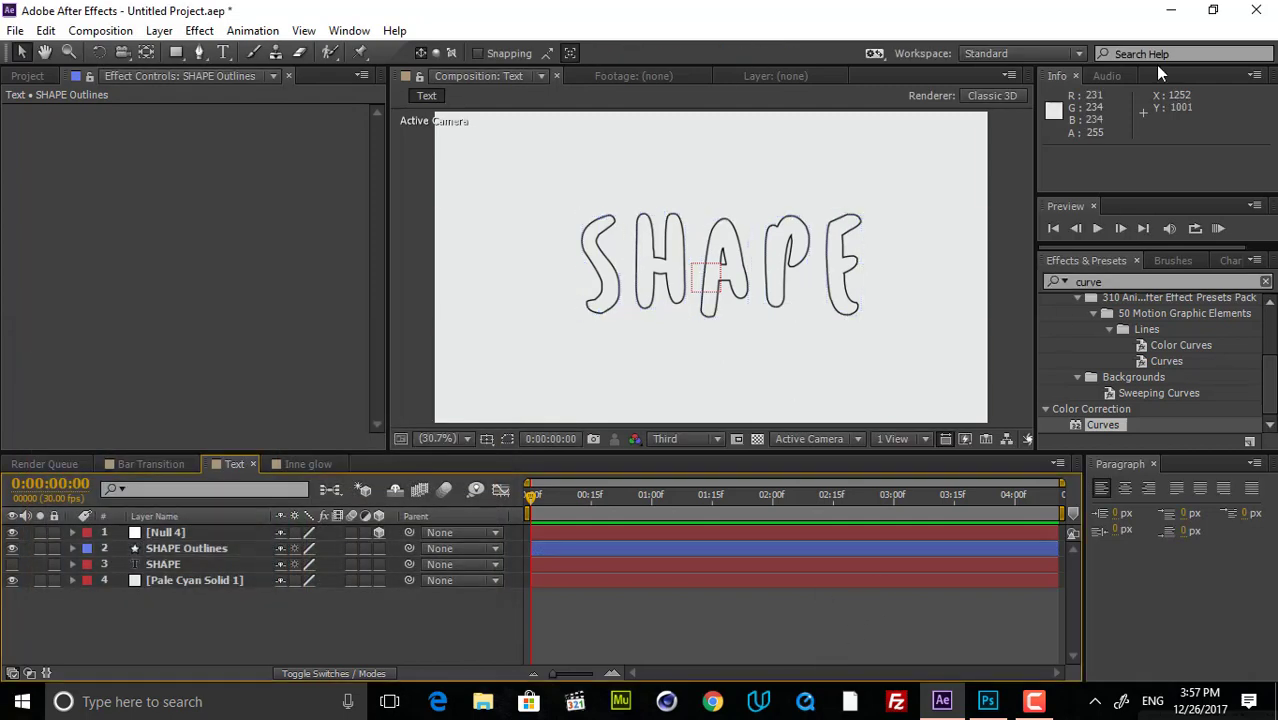
pyautogui.click(210, 564)
# - Show the coloured SHAPE layer and nudge SHAPE Outlines left, down and right to test alignment
pyautogui.click(12, 564)
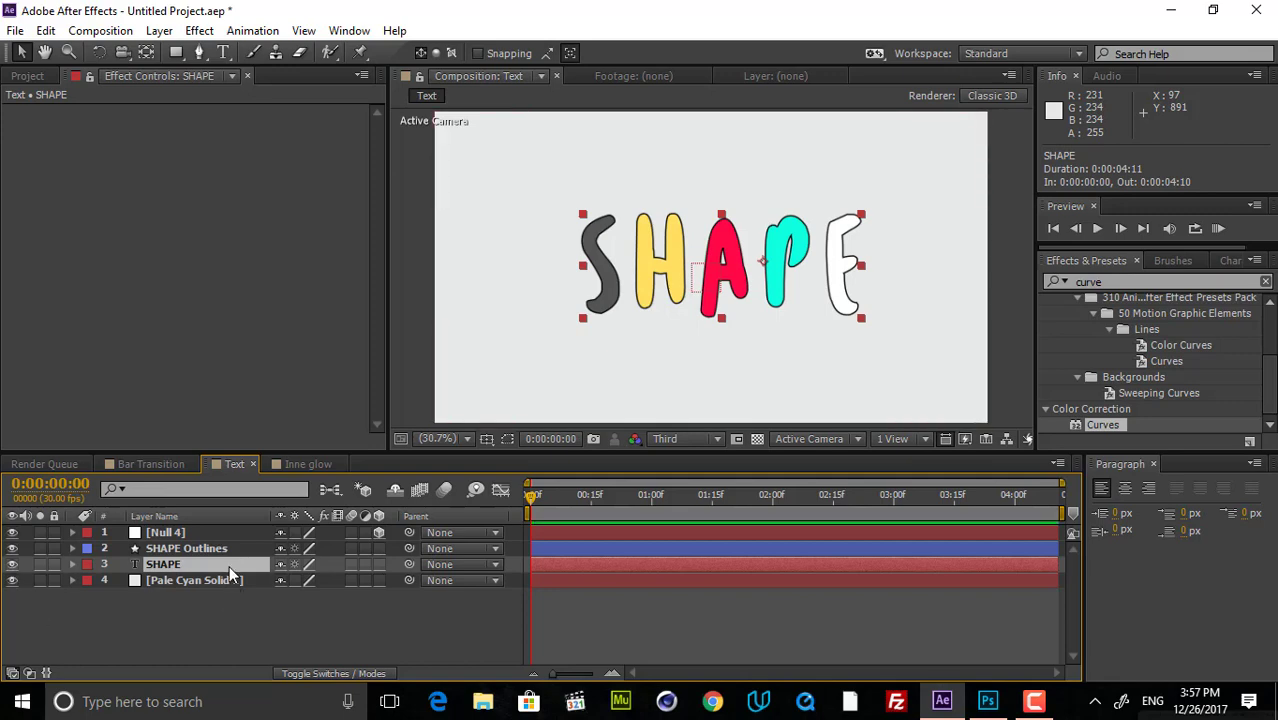
pyautogui.click(733, 616)
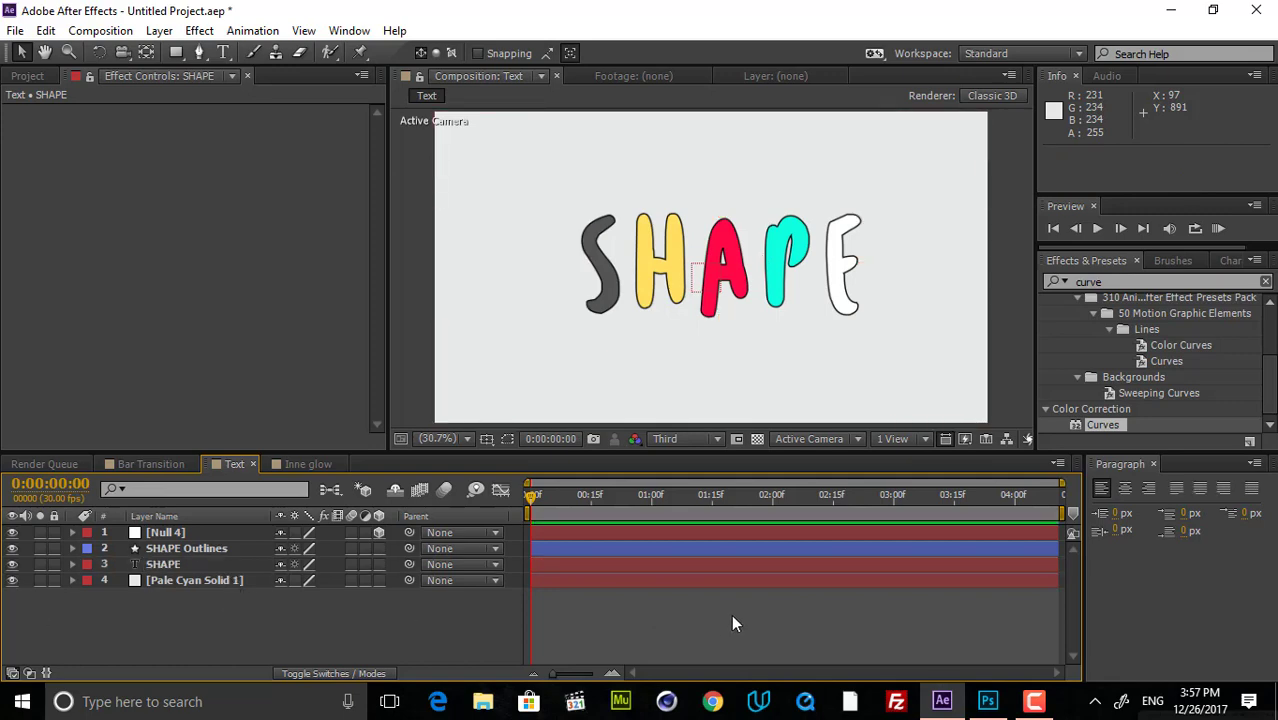
pyautogui.click(205, 553)
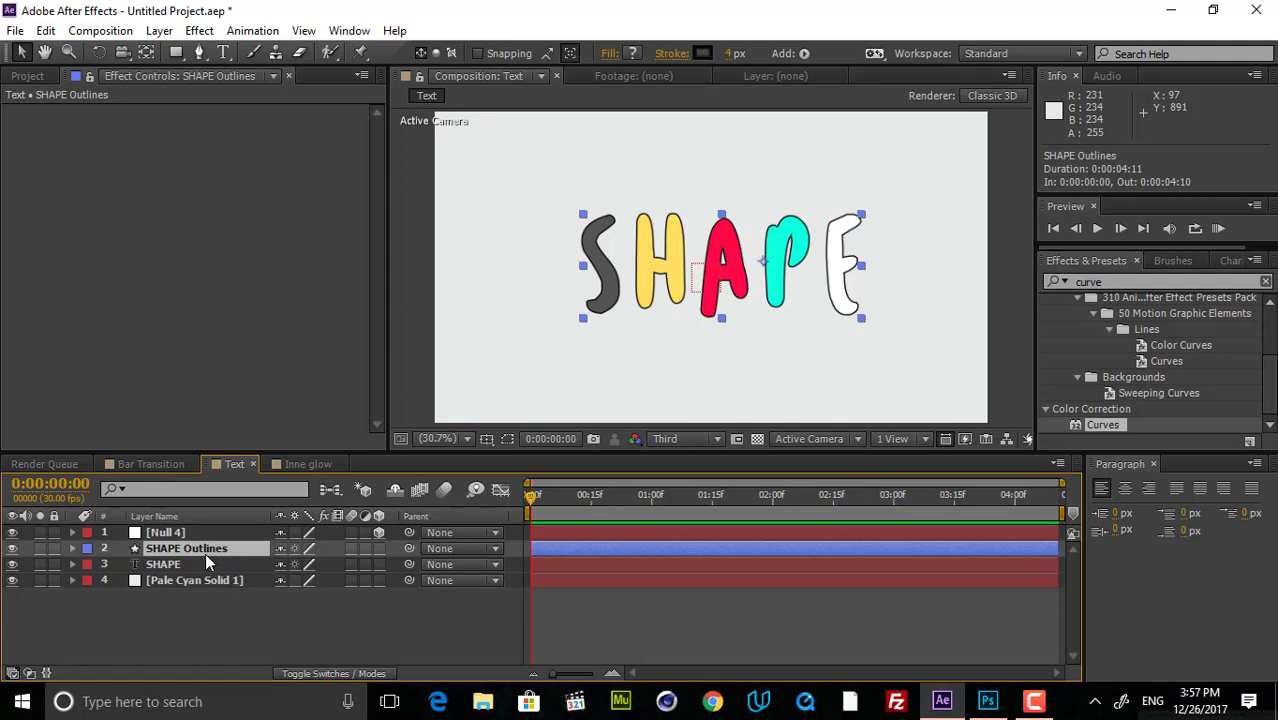
pyautogui.press('Left')
pyautogui.press('Left')
pyautogui.press('Left')
pyautogui.press('Left')
pyautogui.press('Left')
pyautogui.press('Left')
pyautogui.press('Left')
pyautogui.press('Left')
pyautogui.press('Left')
pyautogui.press('Left')
pyautogui.press('Left')
pyautogui.press('Left')
pyautogui.press('Left')
pyautogui.press('Left')
pyautogui.press('Left')
pyautogui.press('Left')
pyautogui.press('Left')
pyautogui.press('Left')
pyautogui.press('Left')
pyautogui.press('Left')
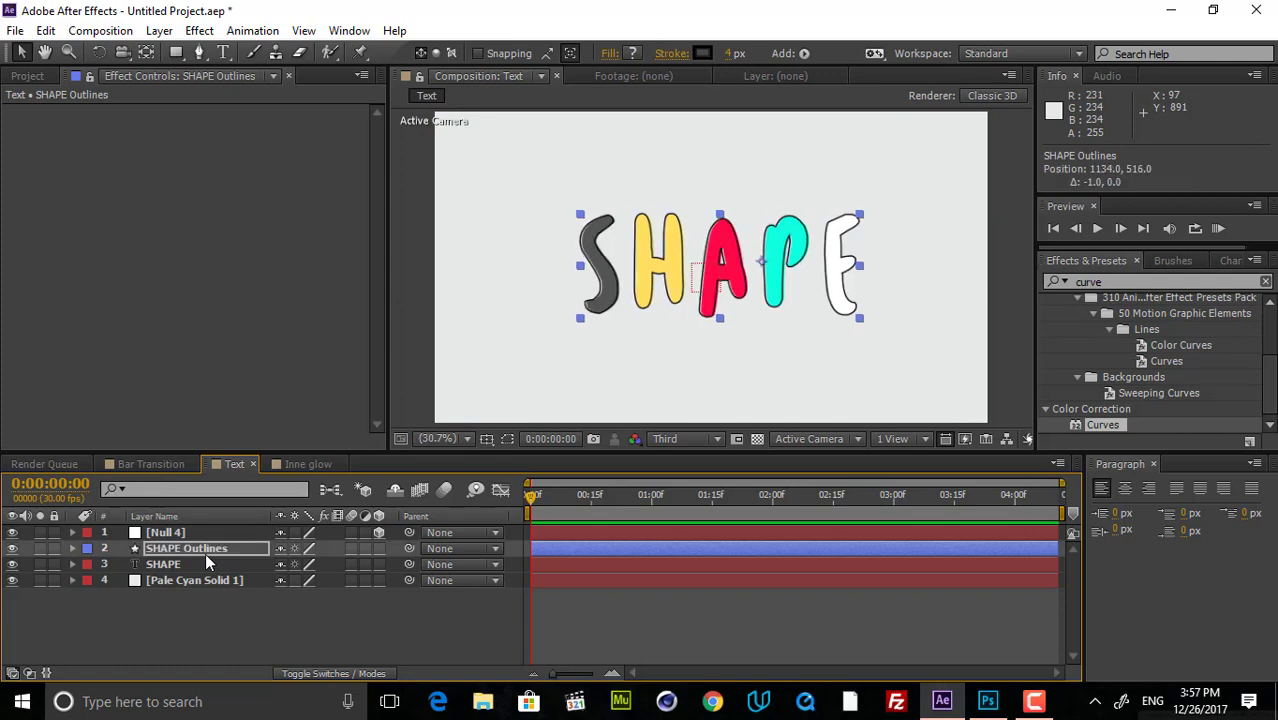
pyautogui.press('Down')
pyautogui.press('Down')
pyautogui.press('Down')
pyautogui.press('Right')
pyautogui.press('Right')
pyautogui.press('Right')
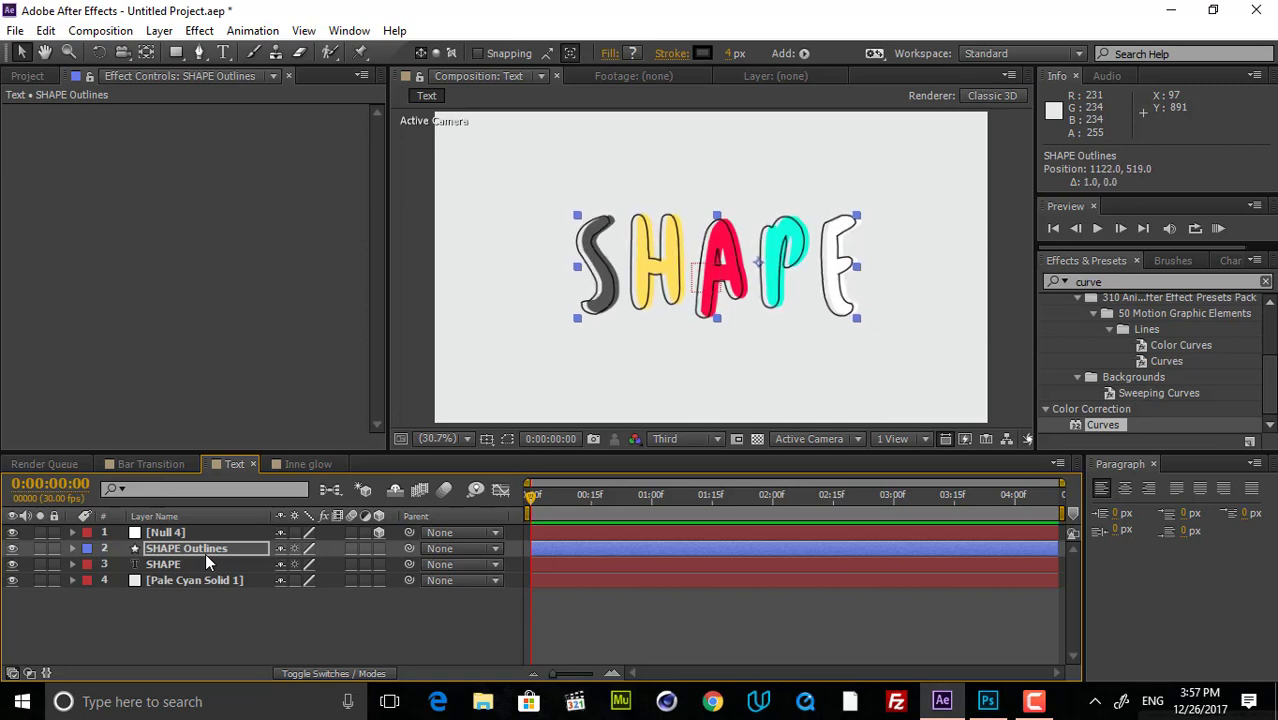
pyautogui.click(868, 584)
pyautogui.click(862, 614)
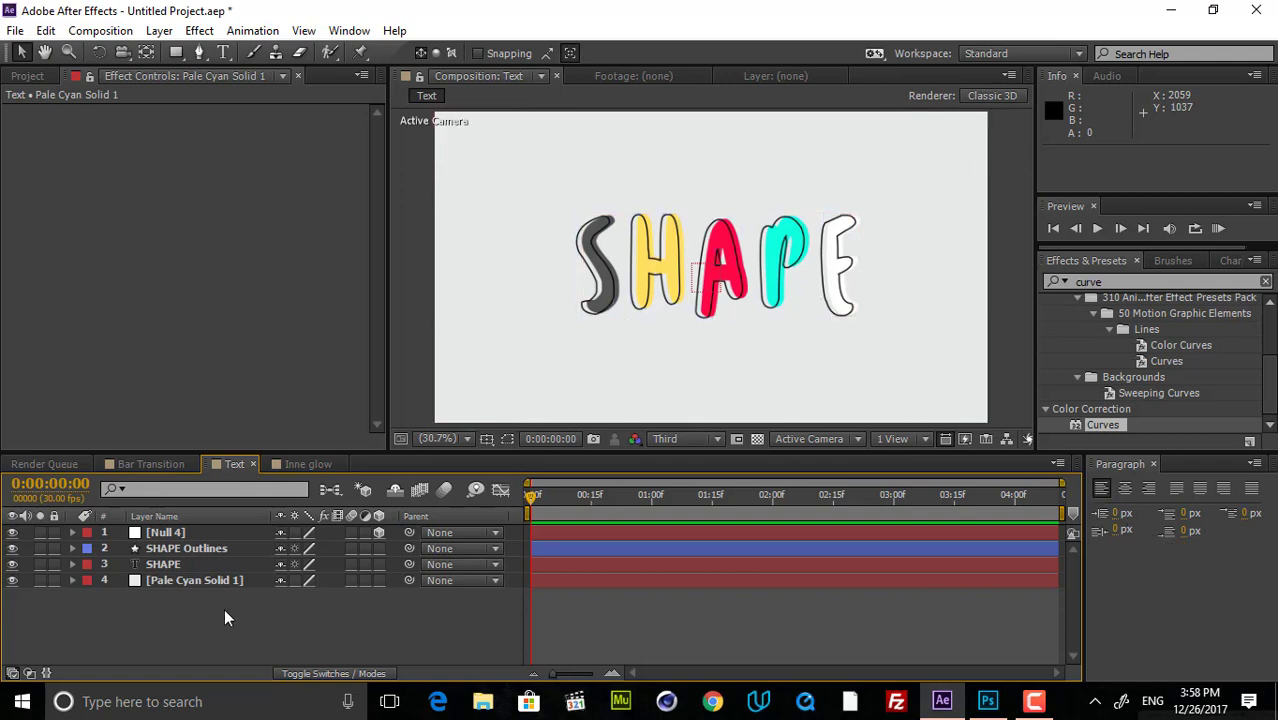
# - Delete the SHAPE Outlines layer and select the SHAPE text layer
pyautogui.click(228, 548)
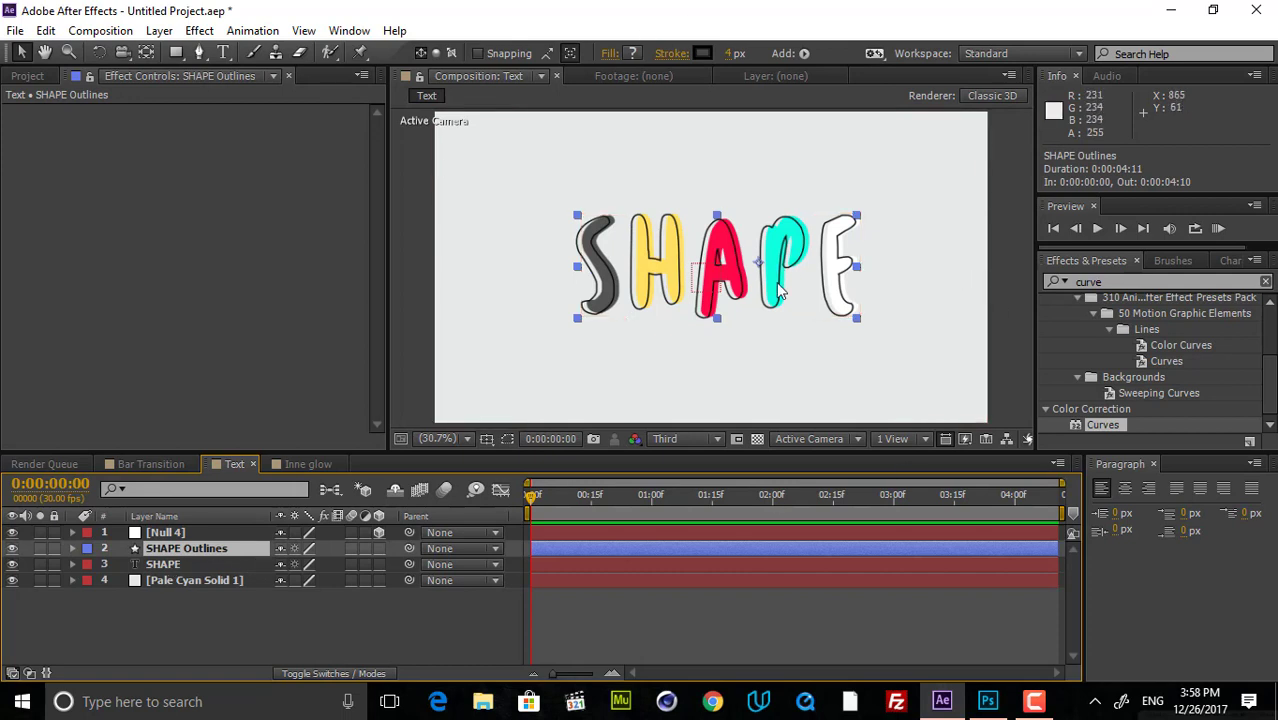
pyautogui.click(815, 308)
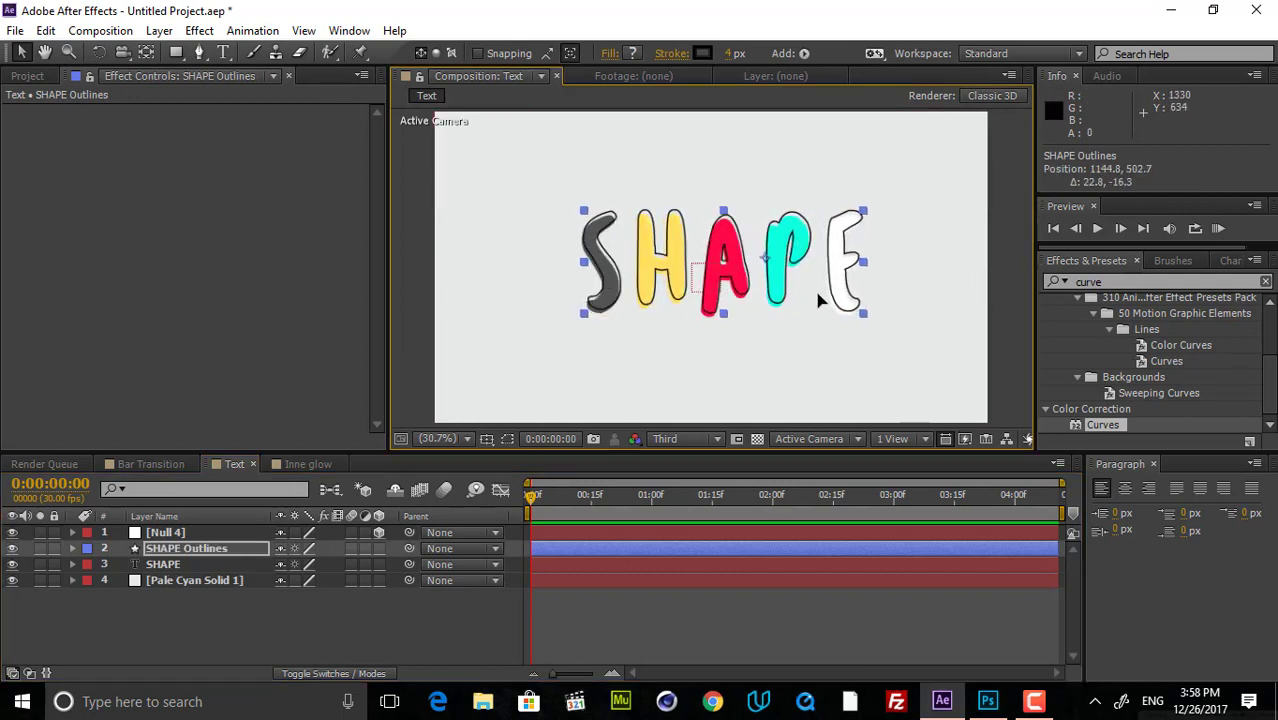
pyautogui.press('Delete')
pyautogui.click(195, 550)
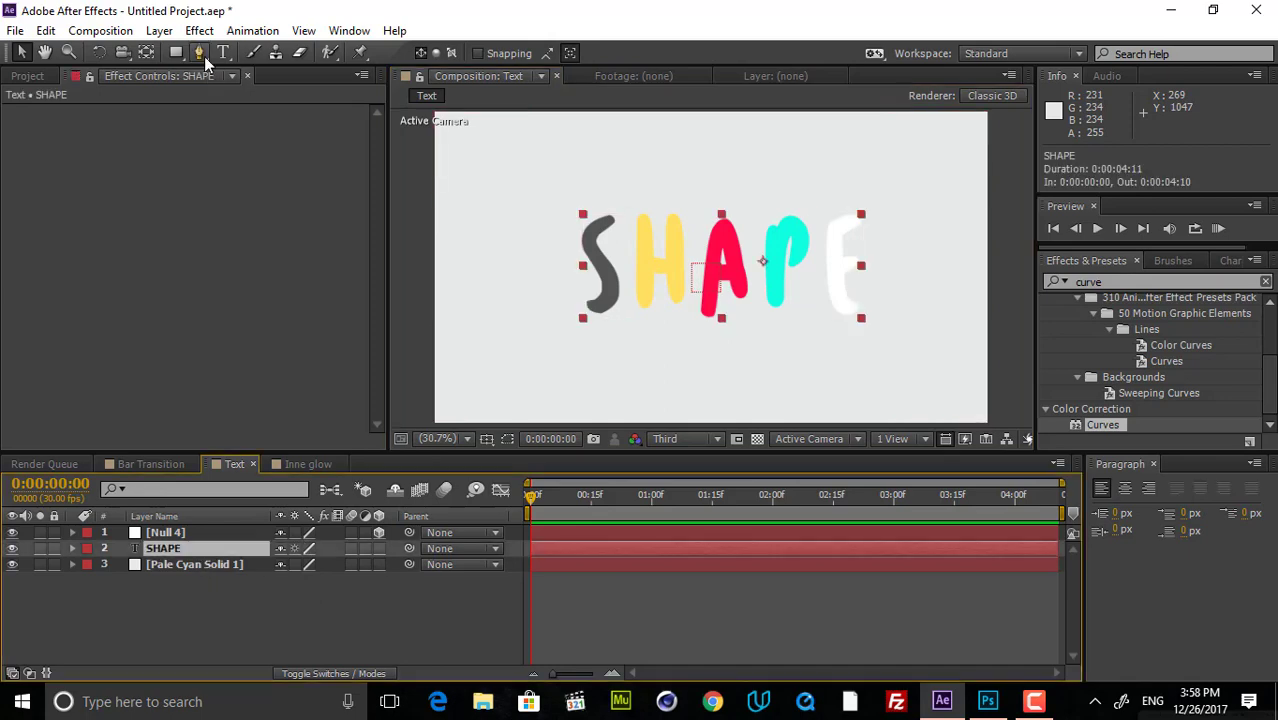
pyautogui.click(159, 30)
# - Create shape outlines from the SHAPE text and delete the original SHAPE text layer
pyautogui.click(338, 604)
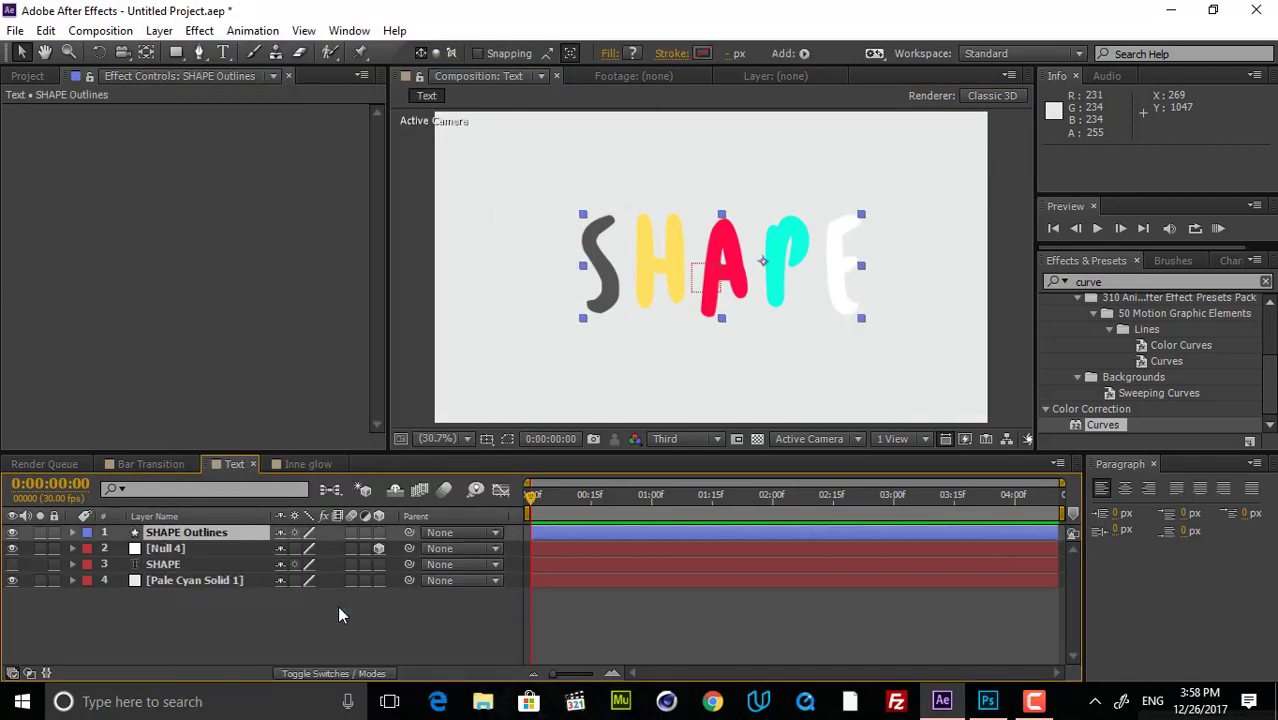
pyautogui.click(190, 549)
pyautogui.click(190, 566)
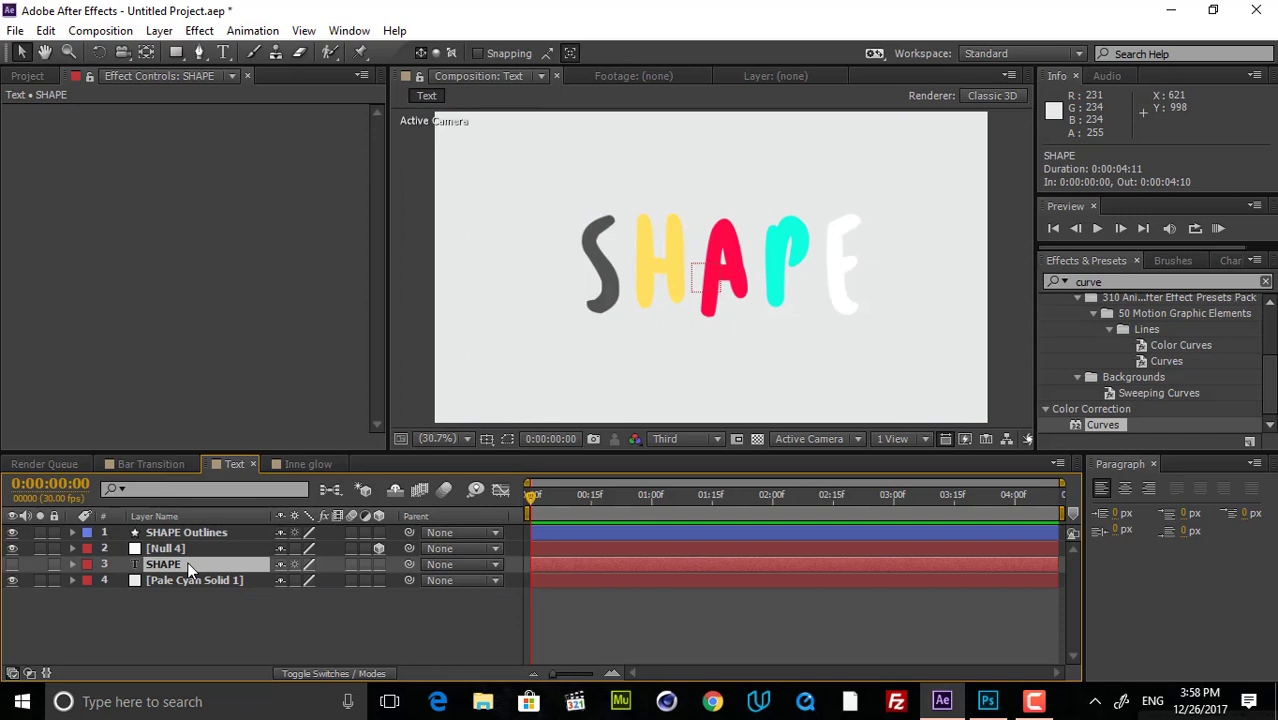
pyautogui.press('Delete')
# - Give the SHAPE Outlines letters a 4 px black stroke
pyautogui.click(205, 517)
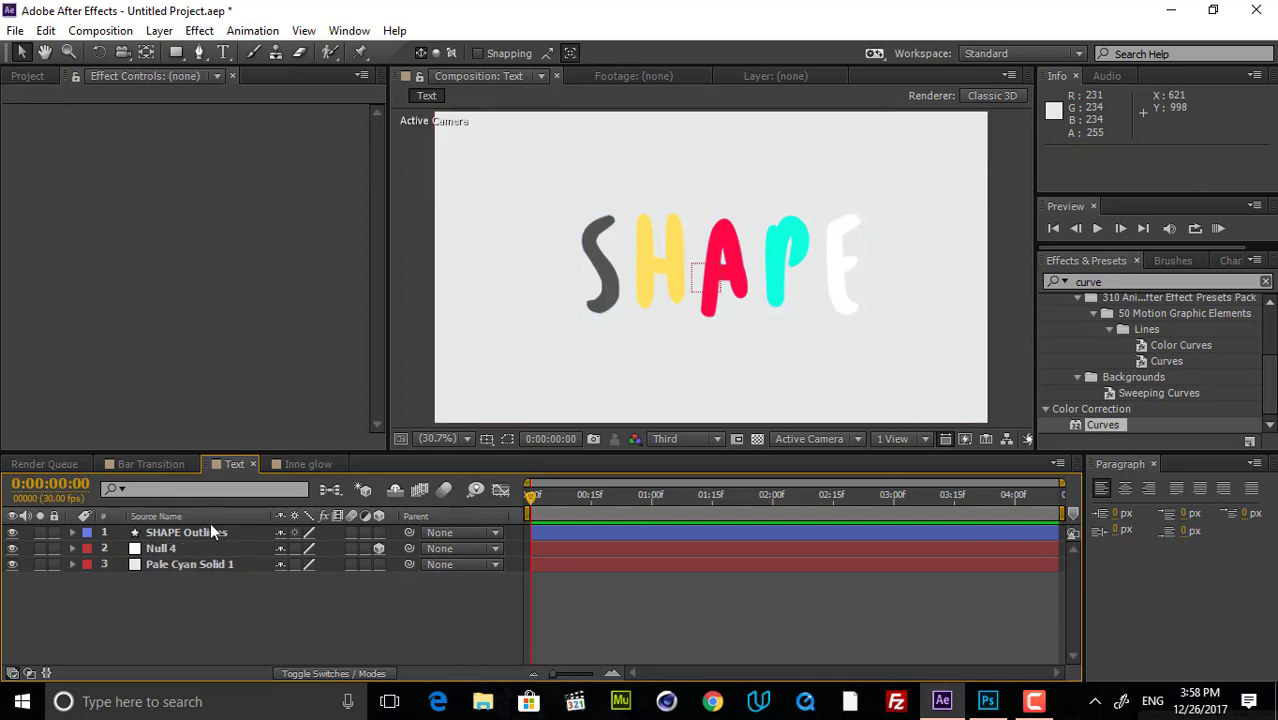
pyautogui.click(213, 531)
pyautogui.moveTo(736, 55); pyautogui.dragTo(736, 55)
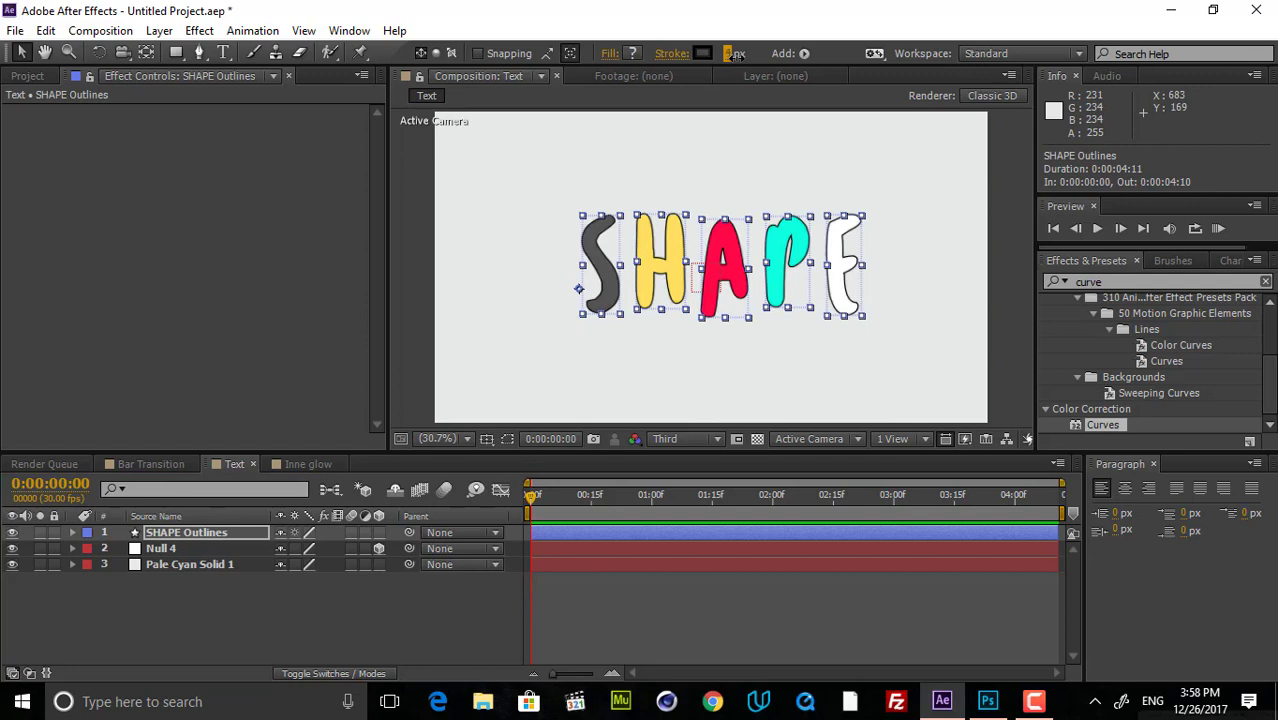
pyautogui.click(231, 534)
# - Duplicate SHAPE Outlines and offset the copy's position to about 1155, 520
pyautogui.hotkey('ctrl', 'd')
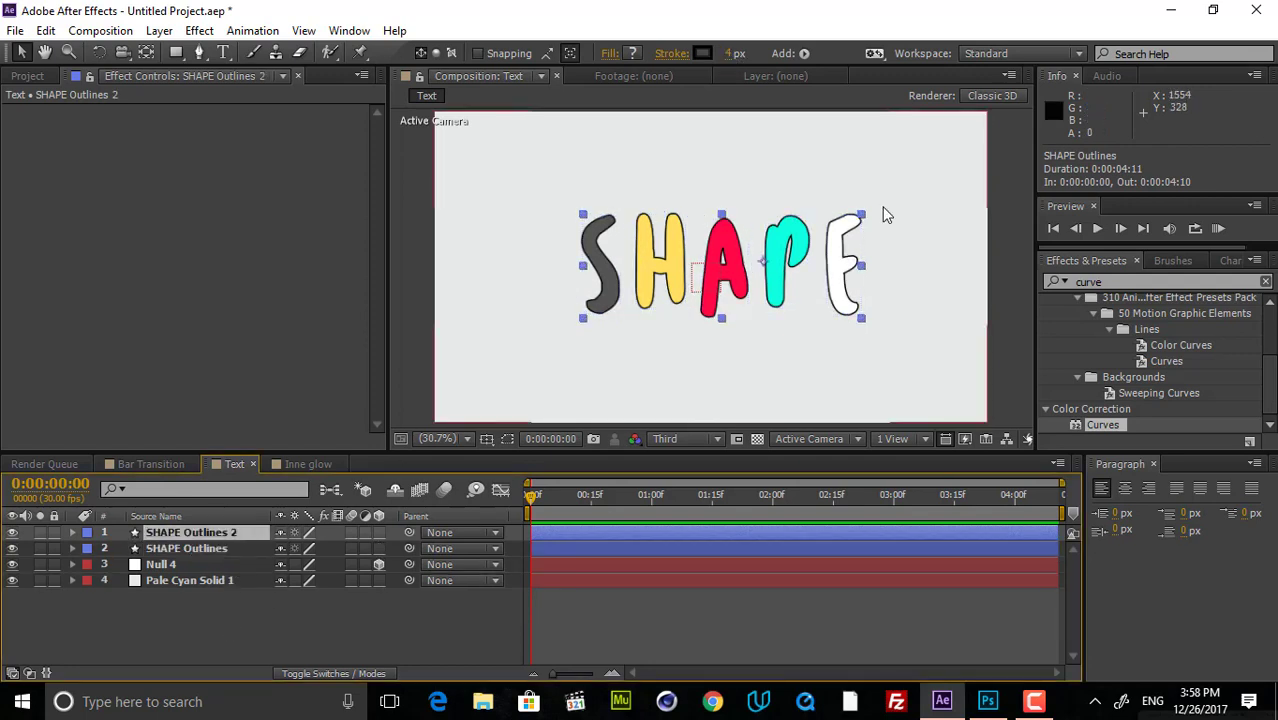
pyautogui.press('p')
pyautogui.moveTo(305, 551)
pyautogui.mouseDown()
pyautogui.moveTo(340, 556)
pyautogui.moveTo(286, 548)
pyautogui.mouseUp()
# - Set SHAPE Outlines 2's X position to 1159, add Curves to SHAPE Outlines, then open Inne glow
pyautogui.click(320, 628)
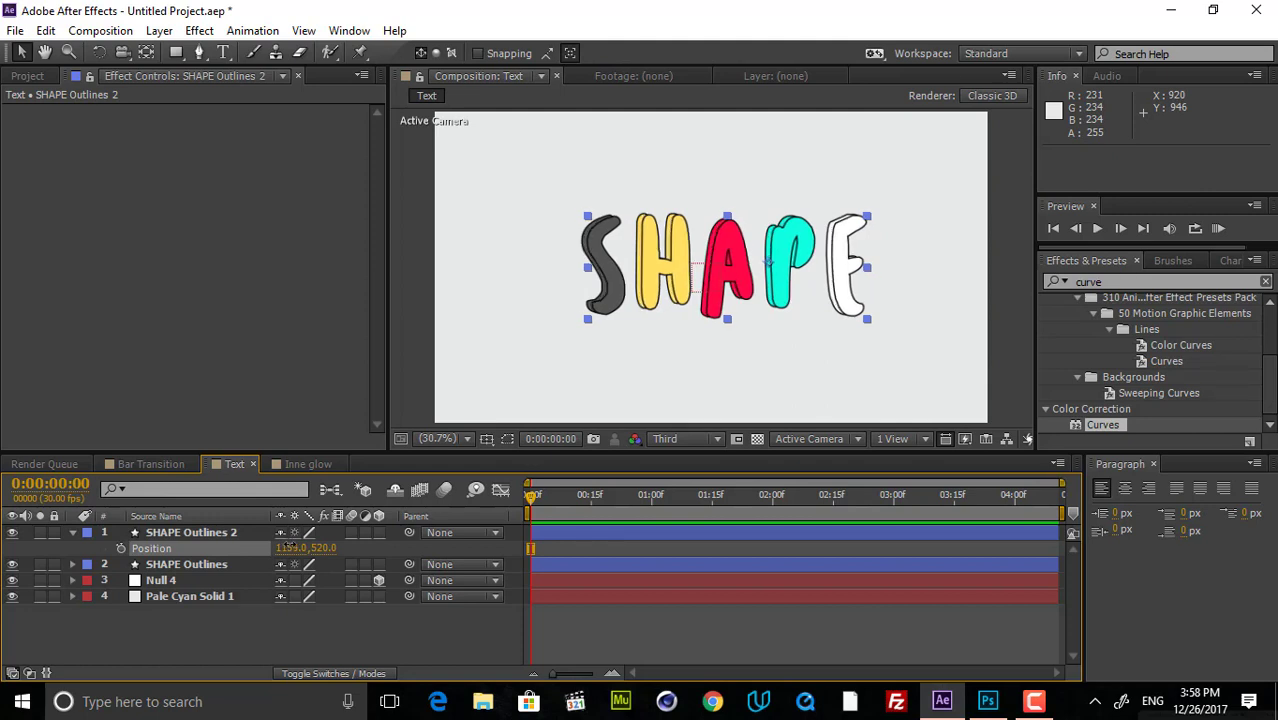
pyautogui.click(727, 612)
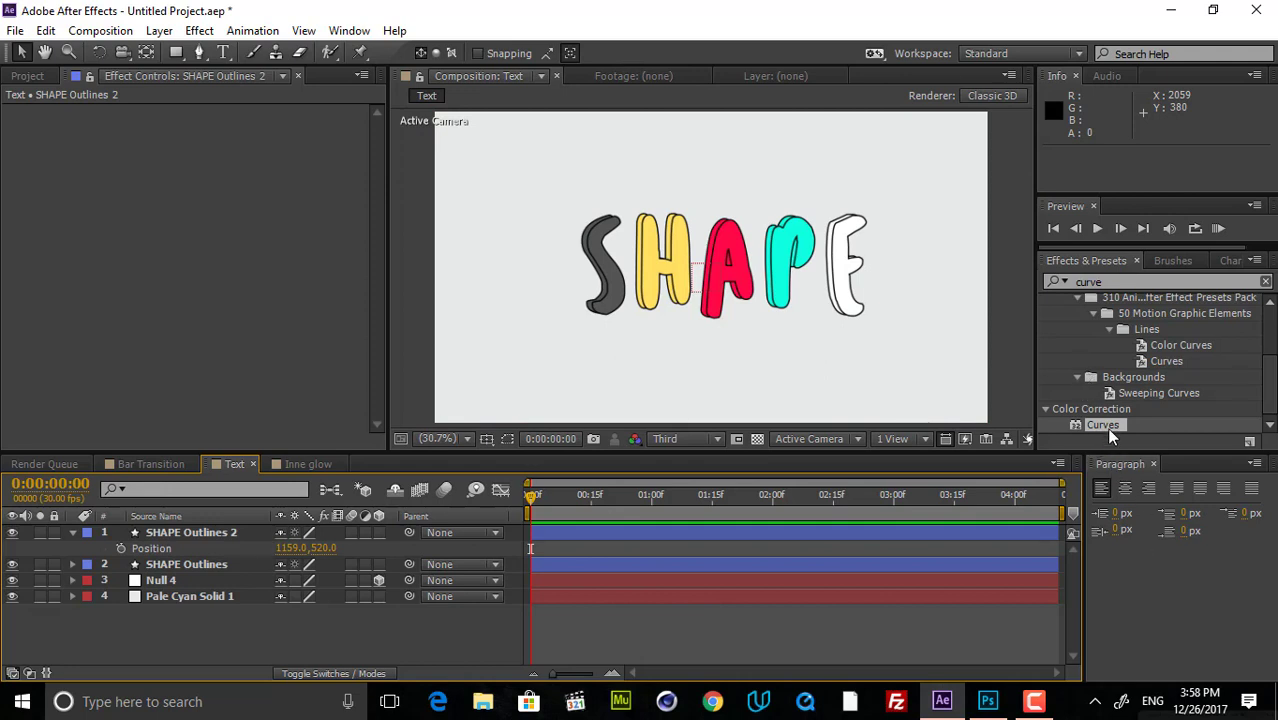
pyautogui.moveTo(1106, 427); pyautogui.dragTo(686, 564)
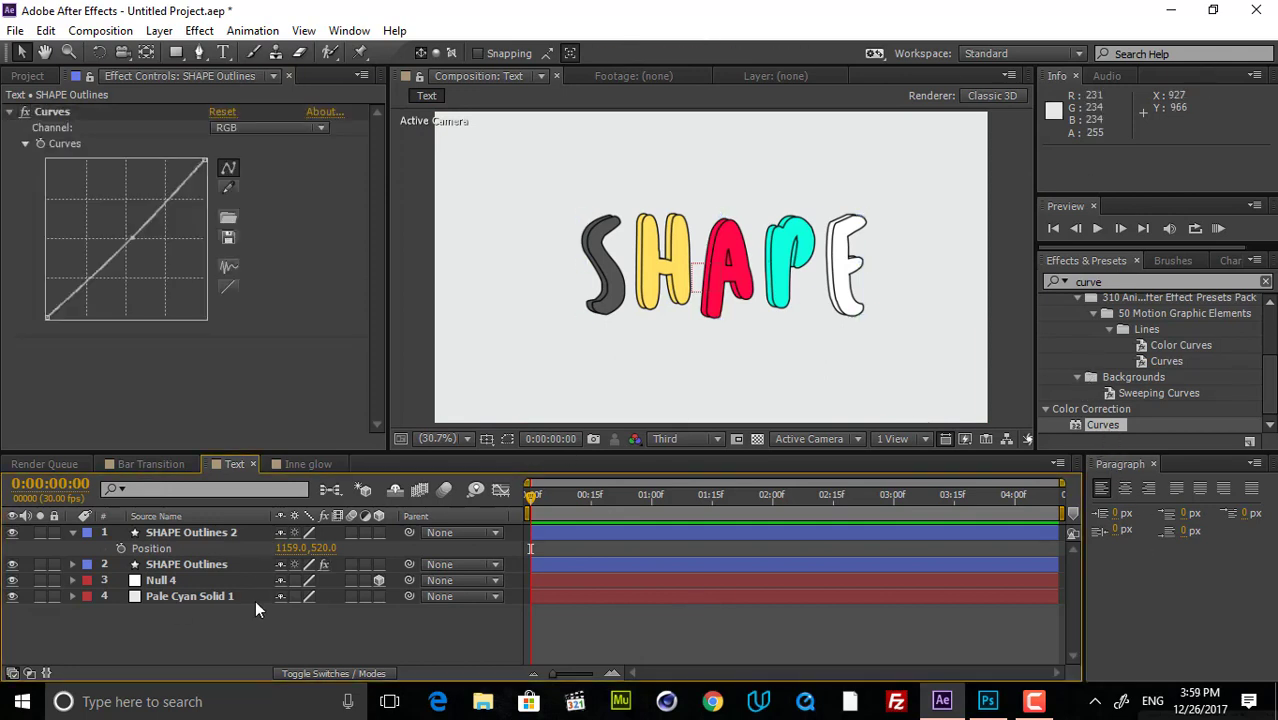
pyautogui.click(286, 464)
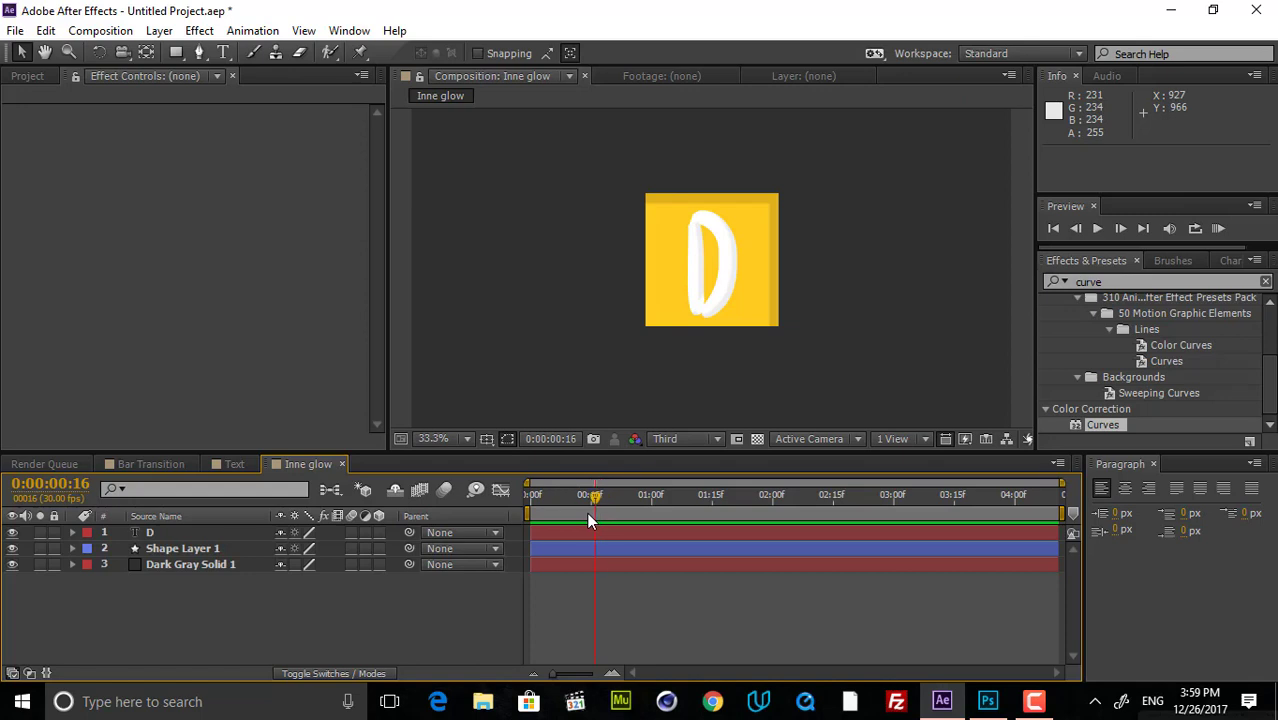
# - Delete the existing layer styles from the yellow square's Shape Layer 1
pyautogui.click(190, 548)
pyautogui.click(177, 518)
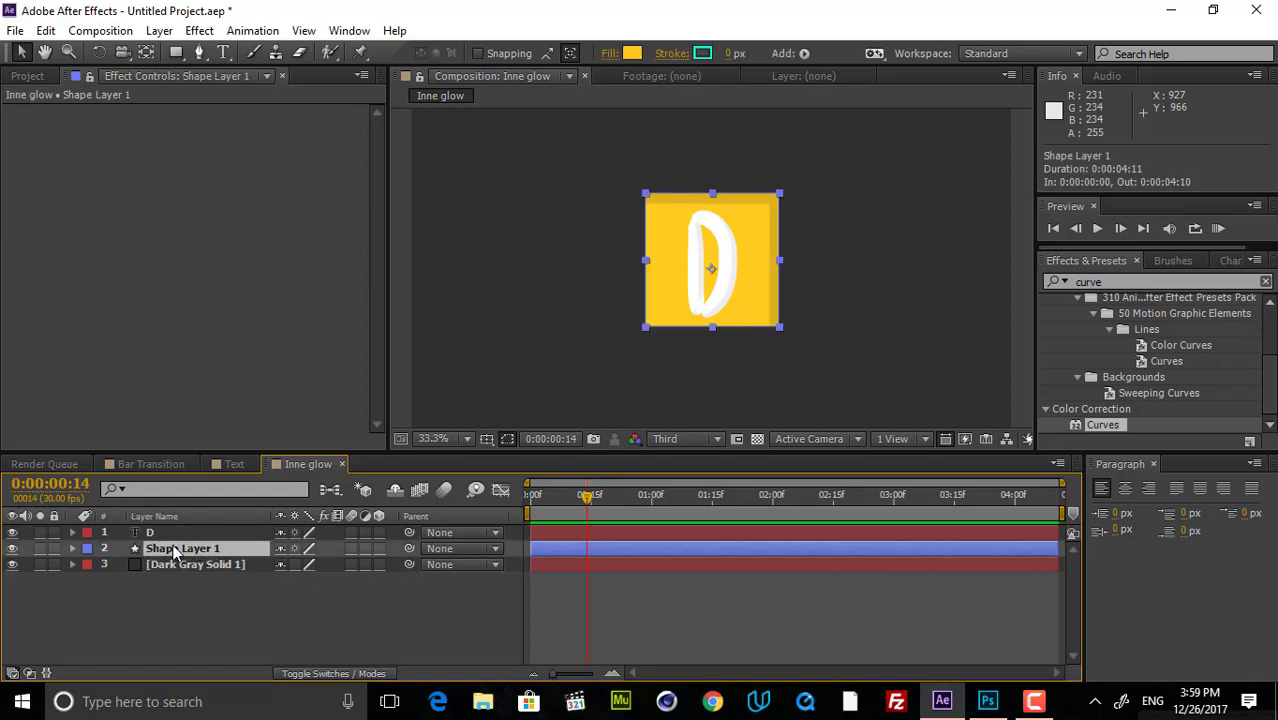
pyautogui.click(109, 596)
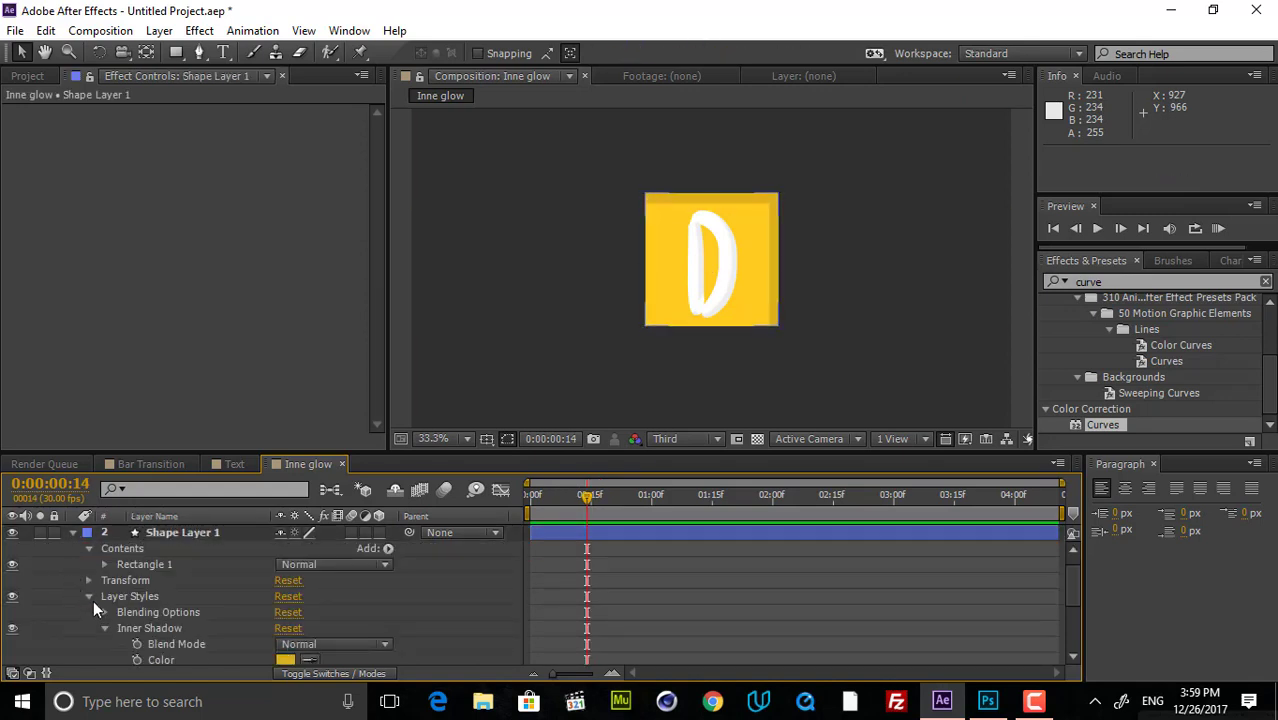
pyautogui.press('Delete')
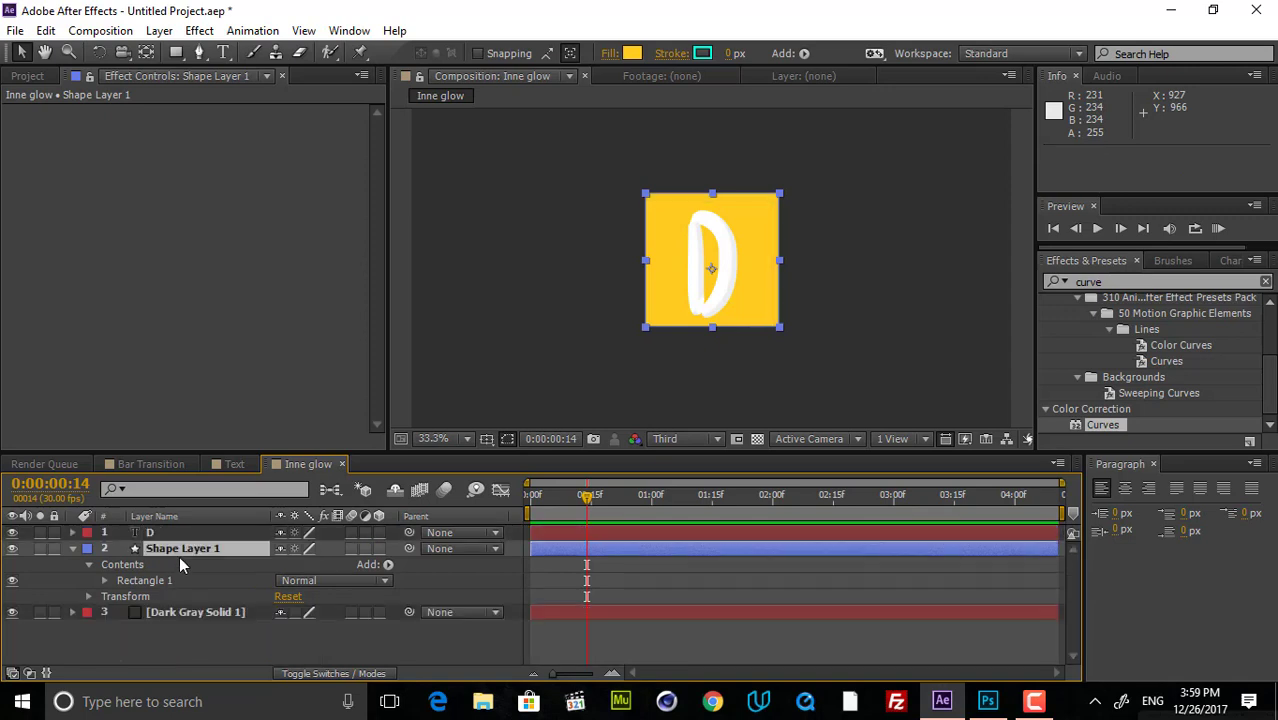
# - At frame 8, add an Inner Shadow layer style to Shape Layer 1
pyautogui.click(72, 532)
pyautogui.click(110, 533)
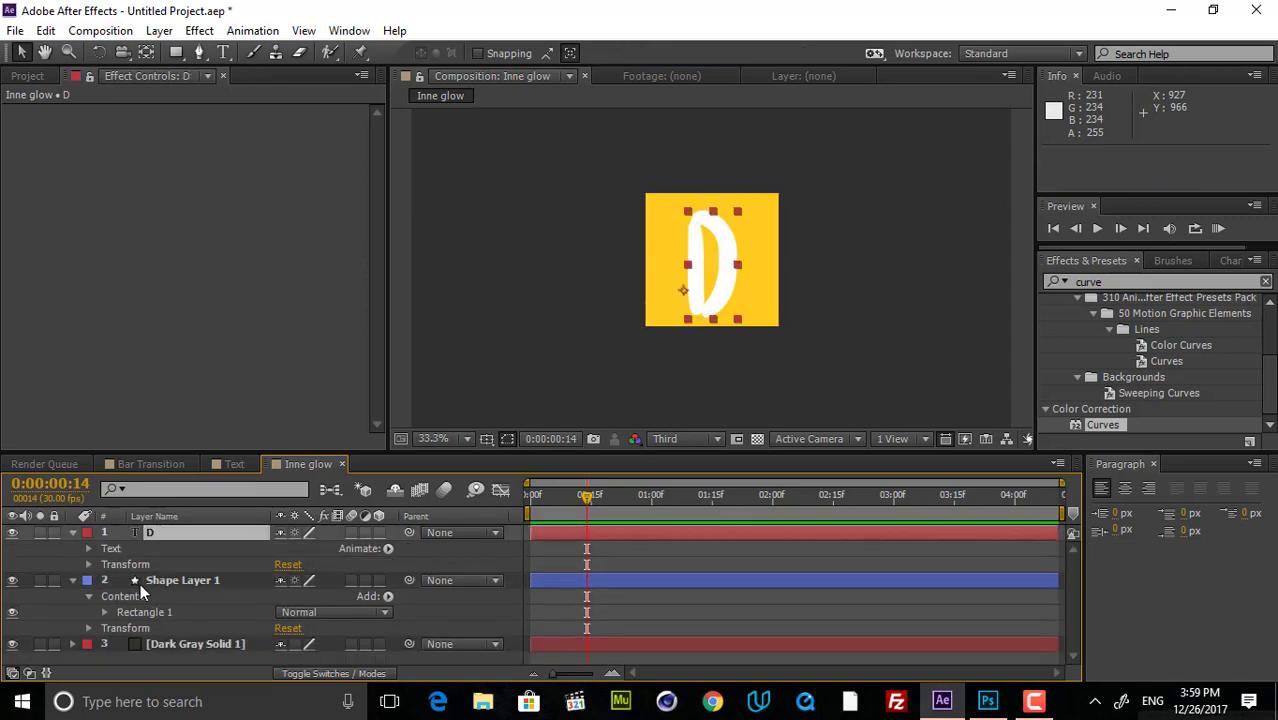
pyautogui.click(173, 582)
pyautogui.click(563, 497)
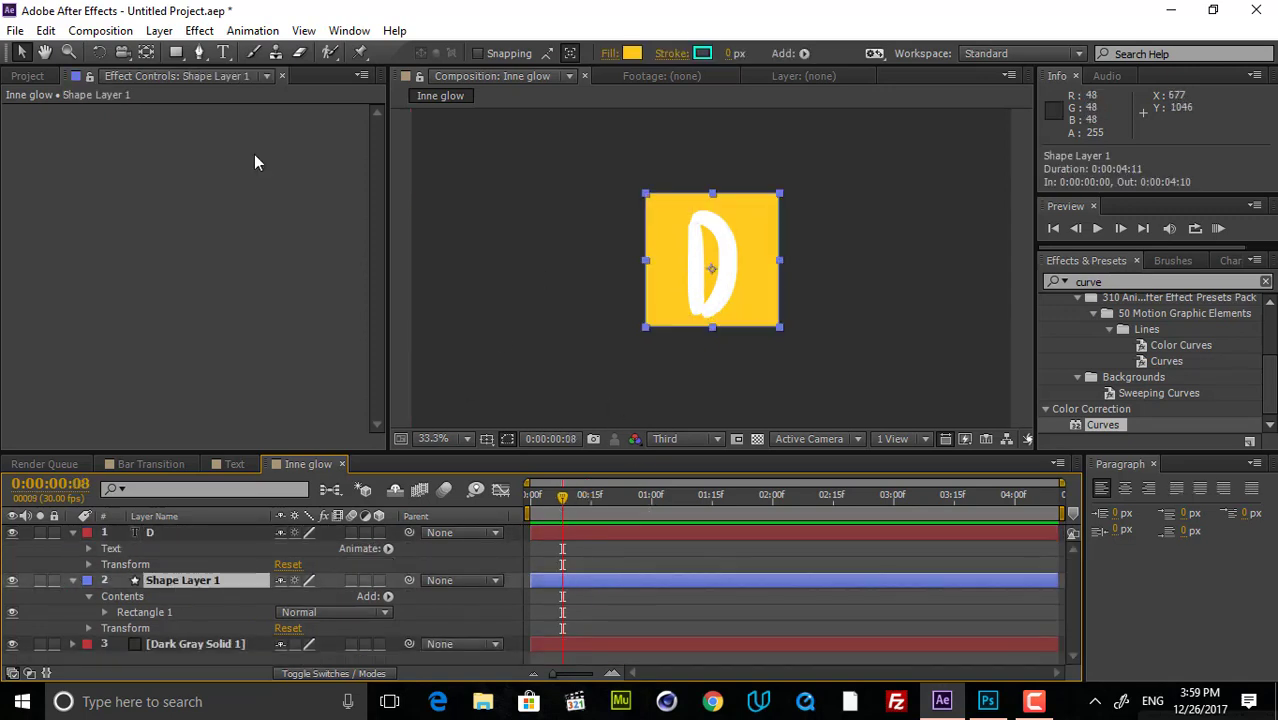
pyautogui.click(159, 30)
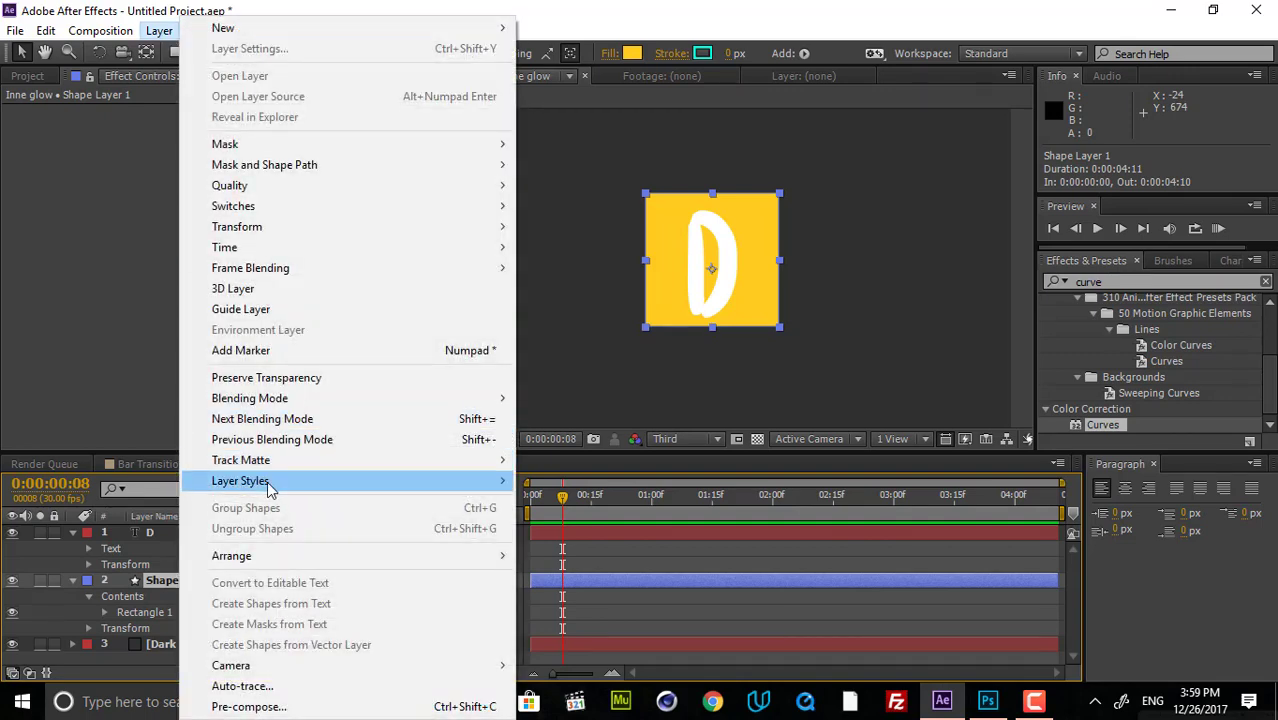
pyautogui.moveTo(288, 487)
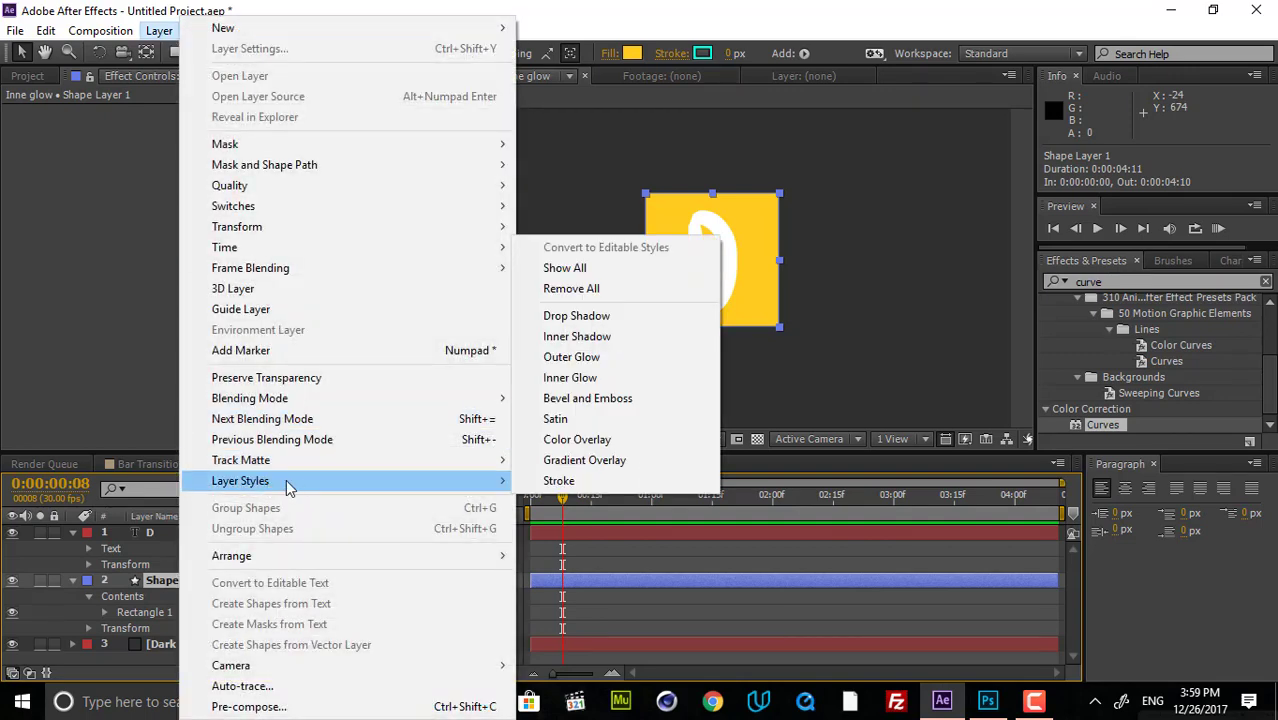
pyautogui.click(597, 340)
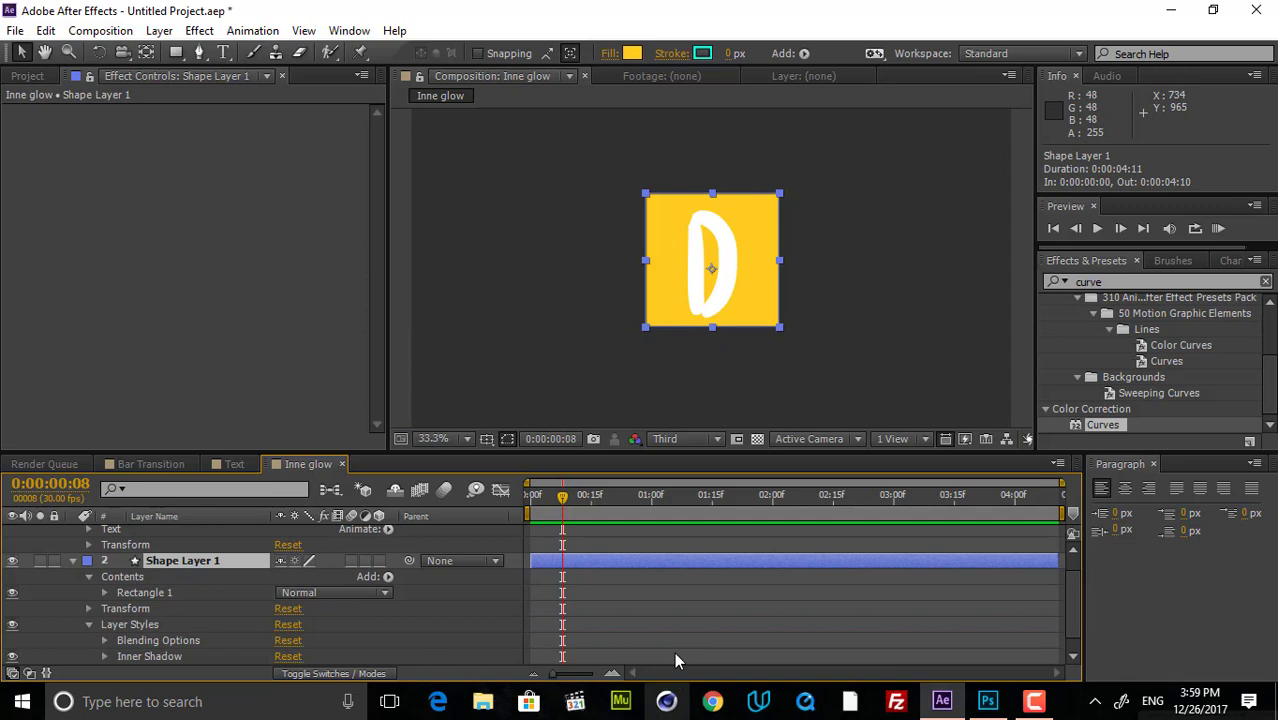
pyautogui.scroll(-1, 200, 640)
# - Set the Inner Shadow size to 0 for a hard edge, undoing the trial 159
pyautogui.click(105, 640)
pyautogui.scroll(-3, 207, 640)
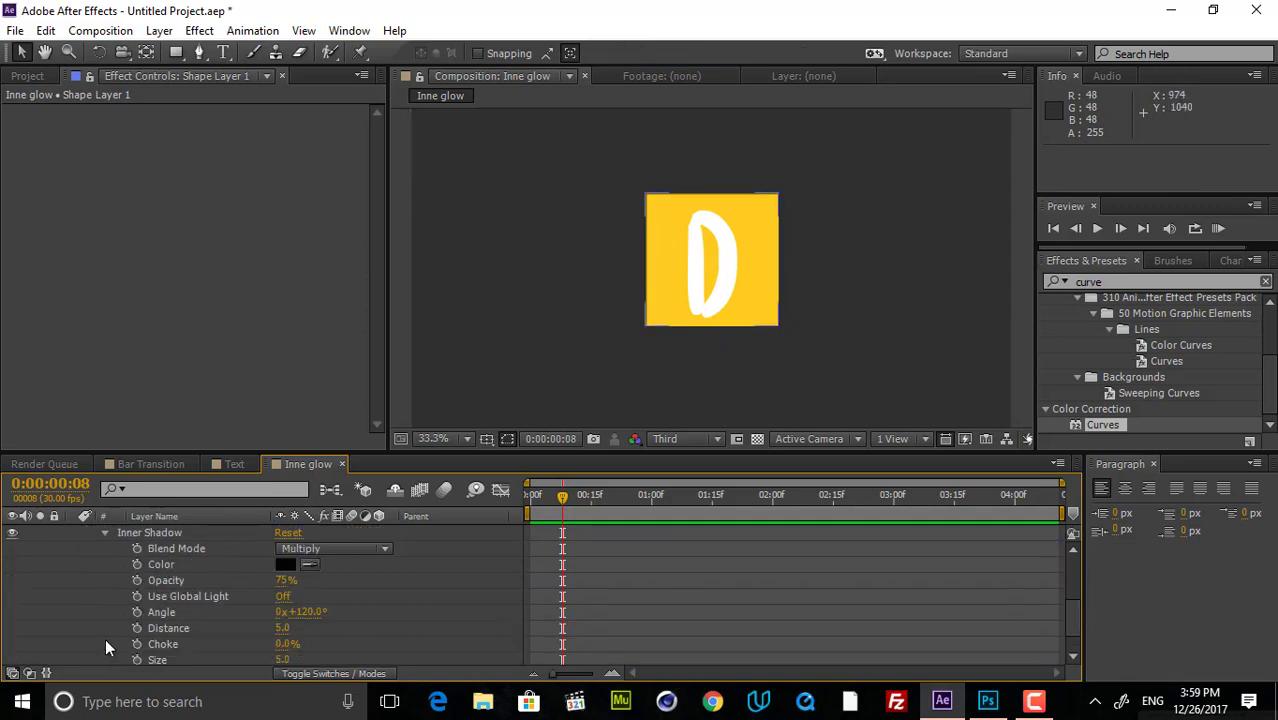
pyautogui.scroll(-2, 285, 636)
pyautogui.moveTo(283, 593); pyautogui.dragTo(323, 584)
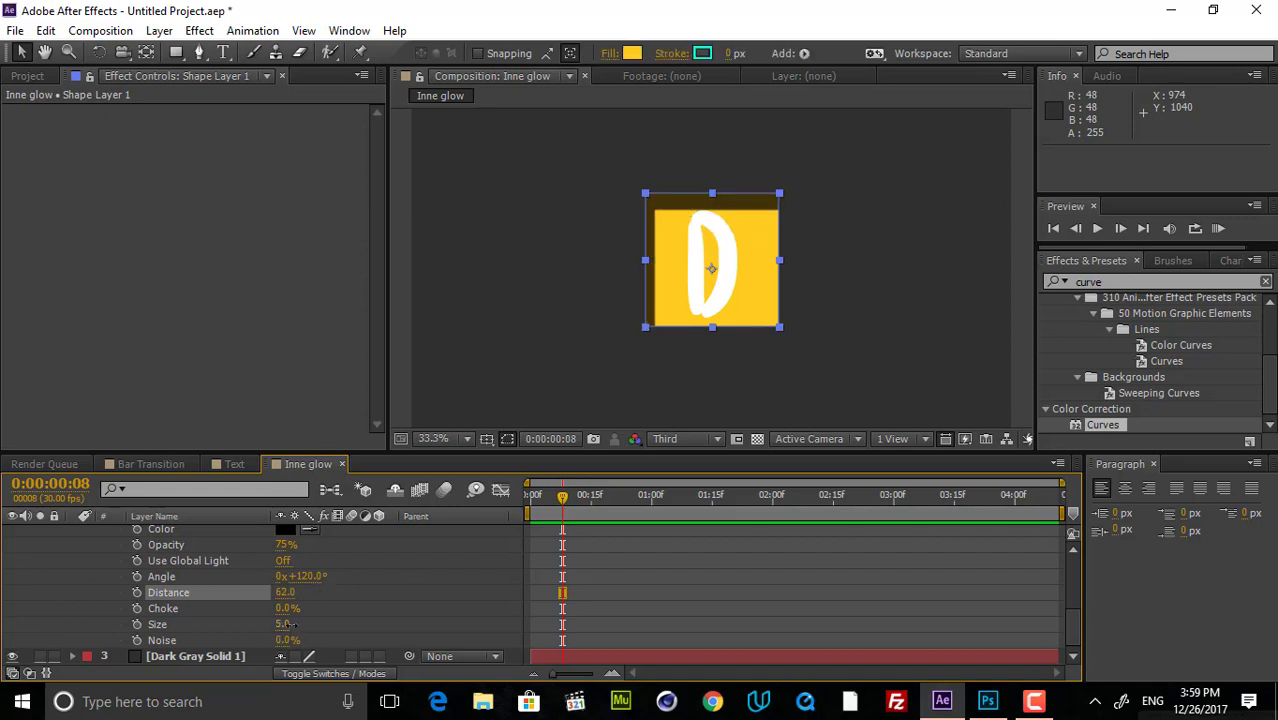
pyautogui.moveTo(283, 624); pyautogui.dragTo(393, 612)
pyautogui.hotkey('ctrl', 'z')
pyautogui.moveTo(290, 626); pyautogui.dragTo(282, 632)
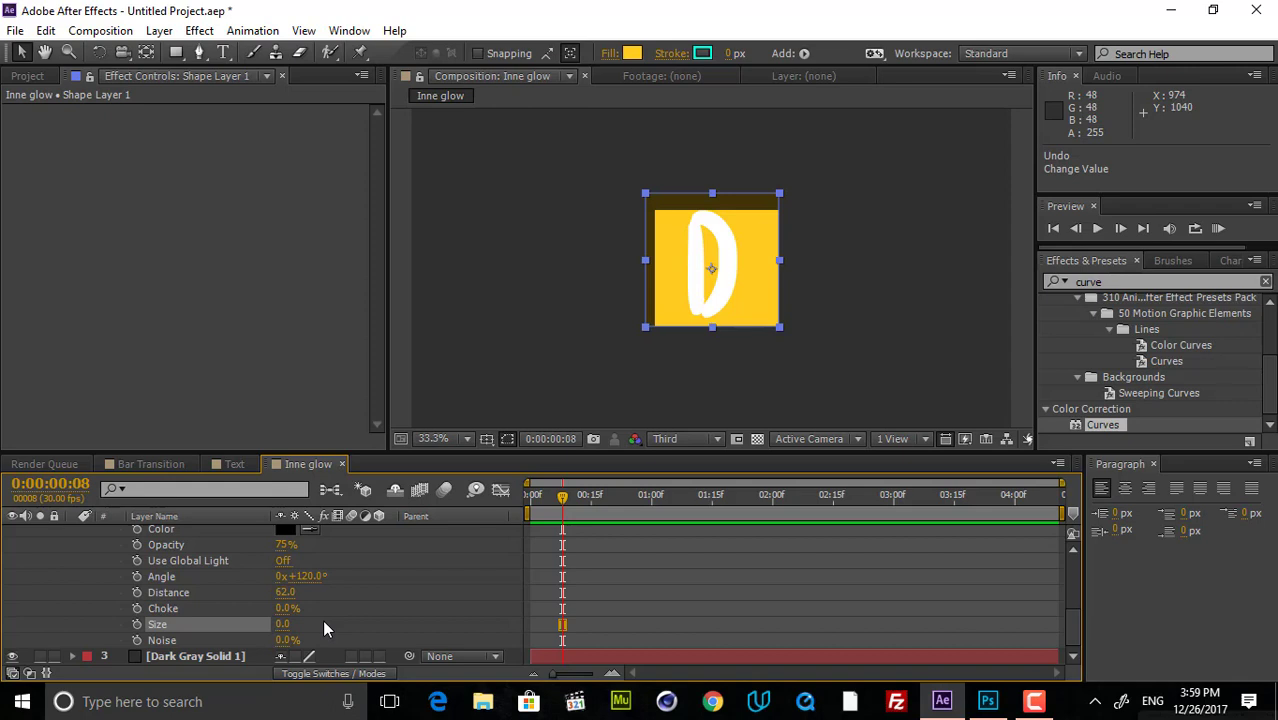
# - Set the Inner Shadow angle to 313° and distance to 45
pyautogui.click(299, 612)
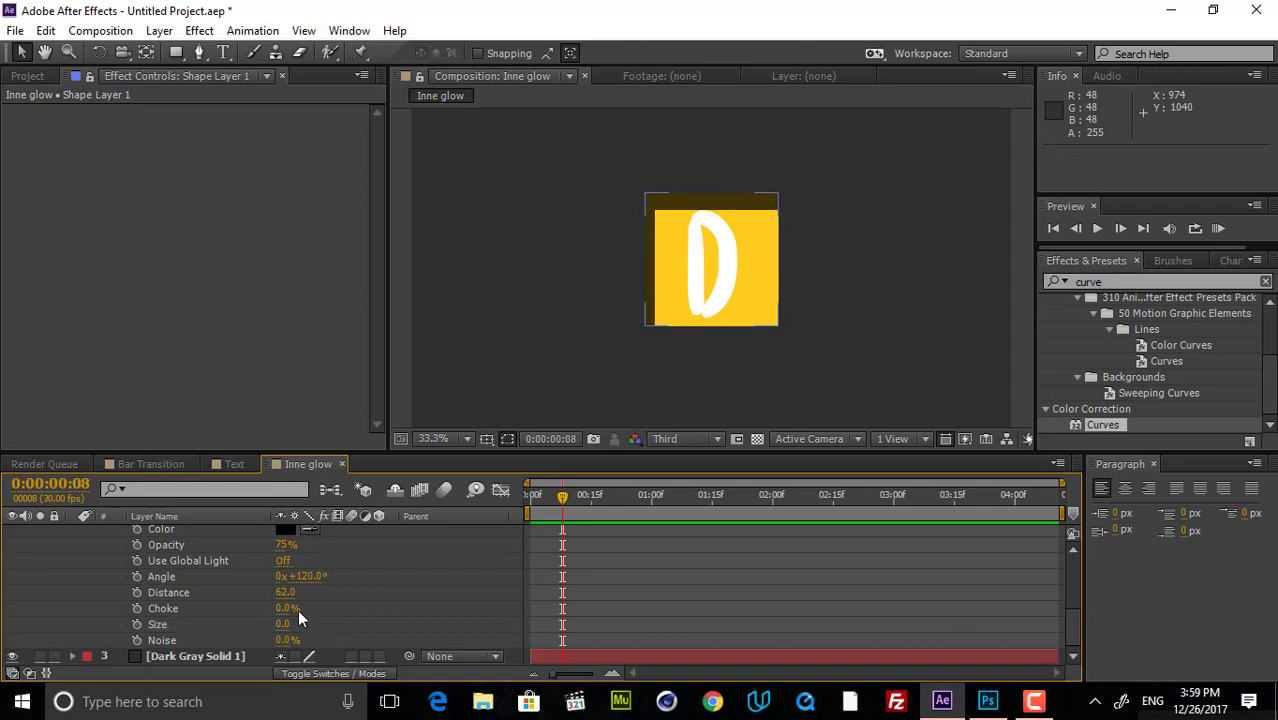
pyautogui.moveTo(302, 577)
pyautogui.mouseDown()
pyautogui.moveTo(485, 533)
pyautogui.moveTo(420, 550)
pyautogui.mouseUp()
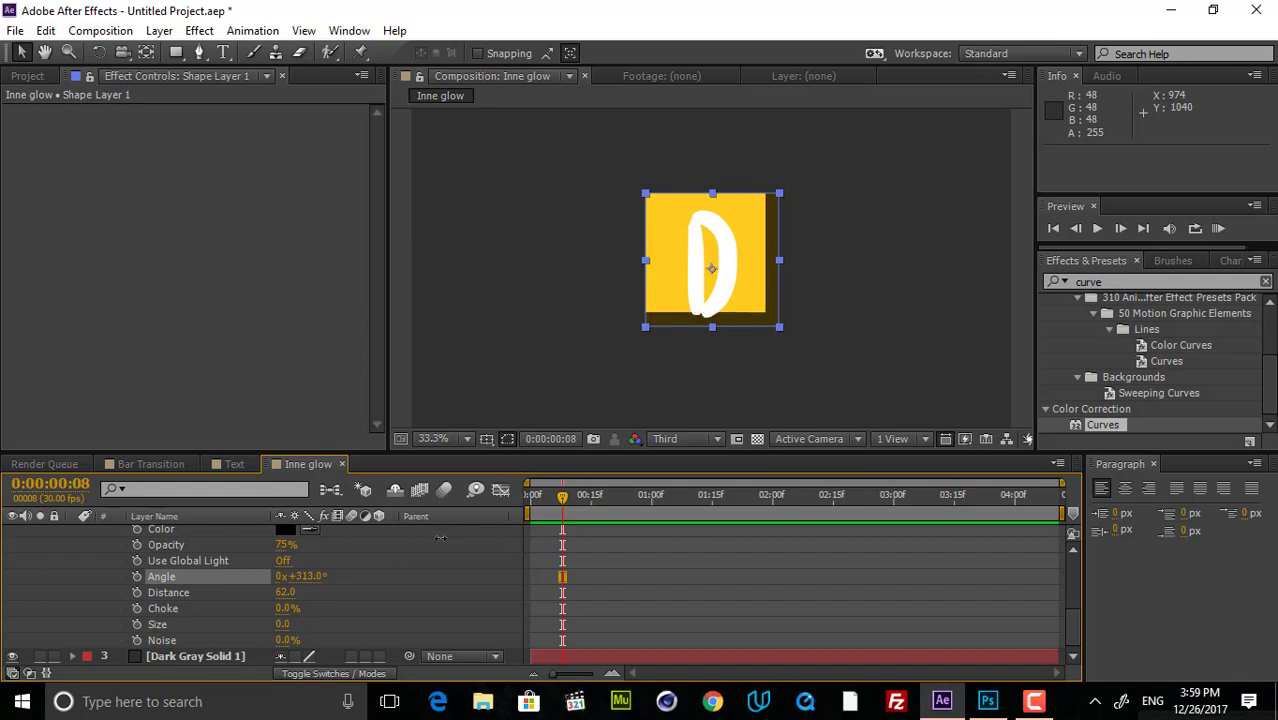
pyautogui.moveTo(288, 596); pyautogui.dragTo(305, 597)
pyautogui.scroll(2, 171, 590)
pyautogui.click(198, 580)
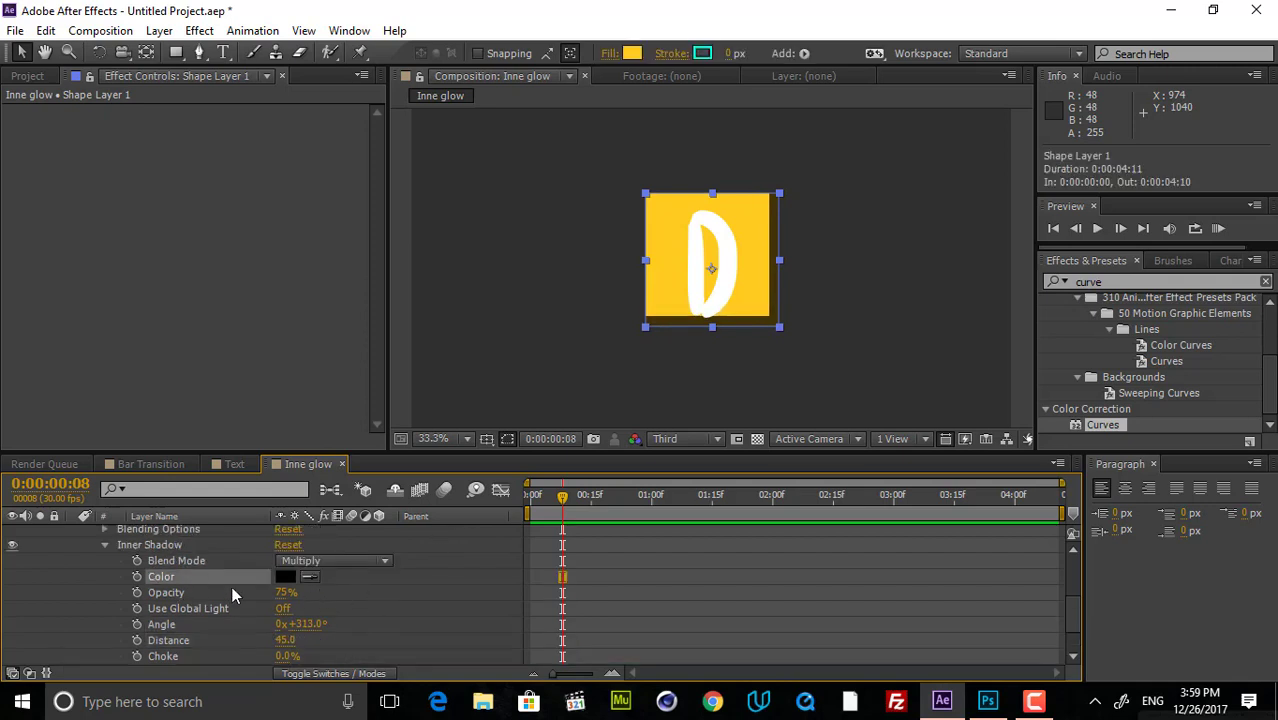
# - Sample the square's yellow as the shadow colour and set blend mode to Normal
pyautogui.click(309, 577)
pyautogui.click(748, 206)
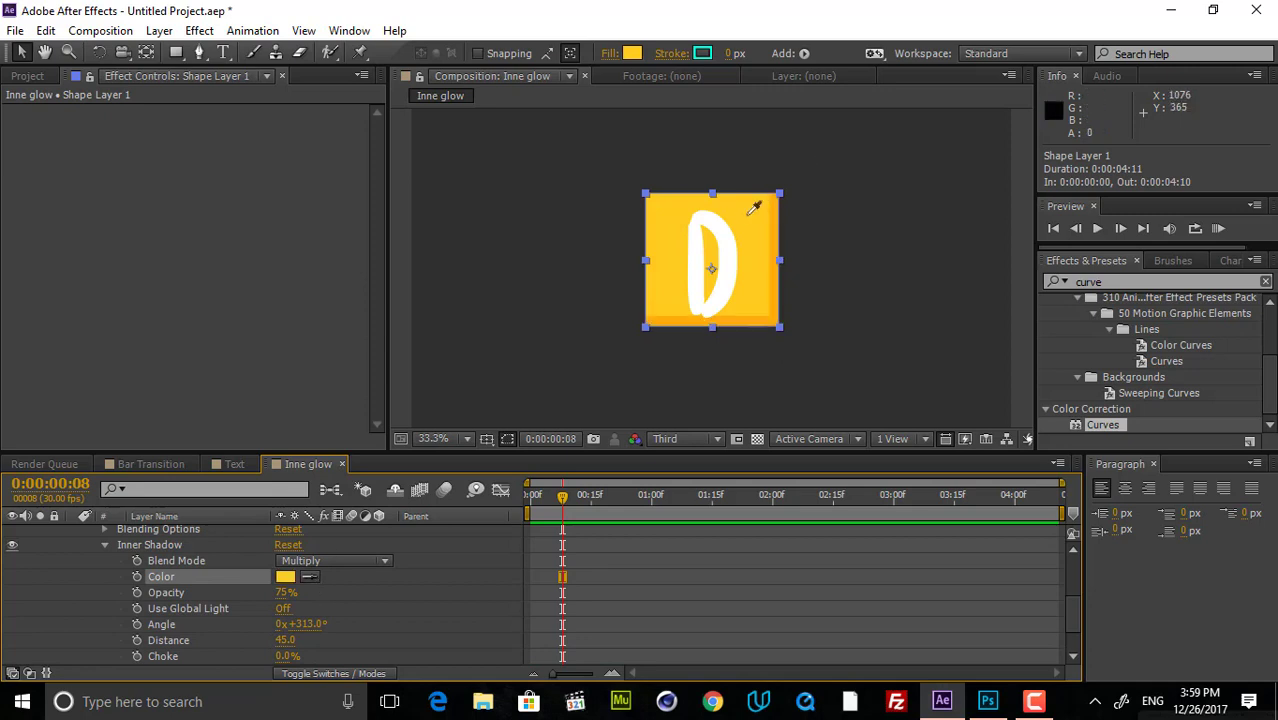
pyautogui.click(366, 564)
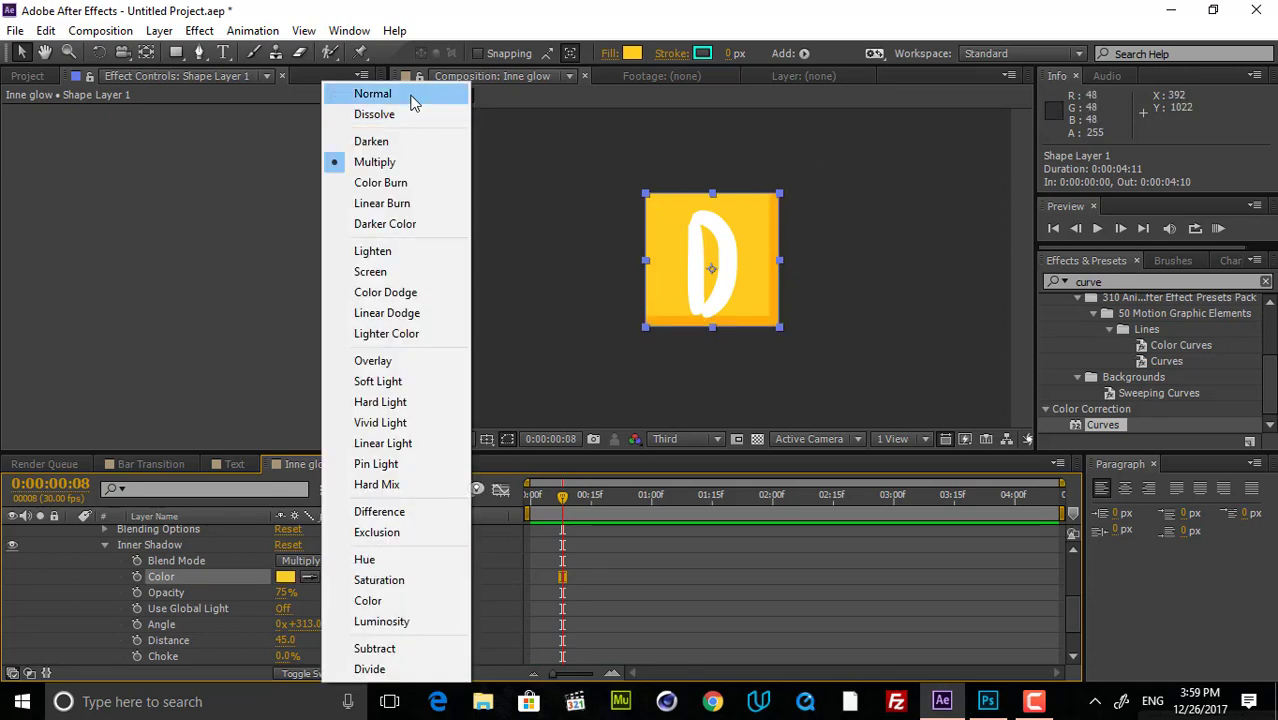
pyautogui.click(414, 98)
# - Darken the shadow colour to gold D1A81A and set the angle to 315°
pyautogui.click(285, 577)
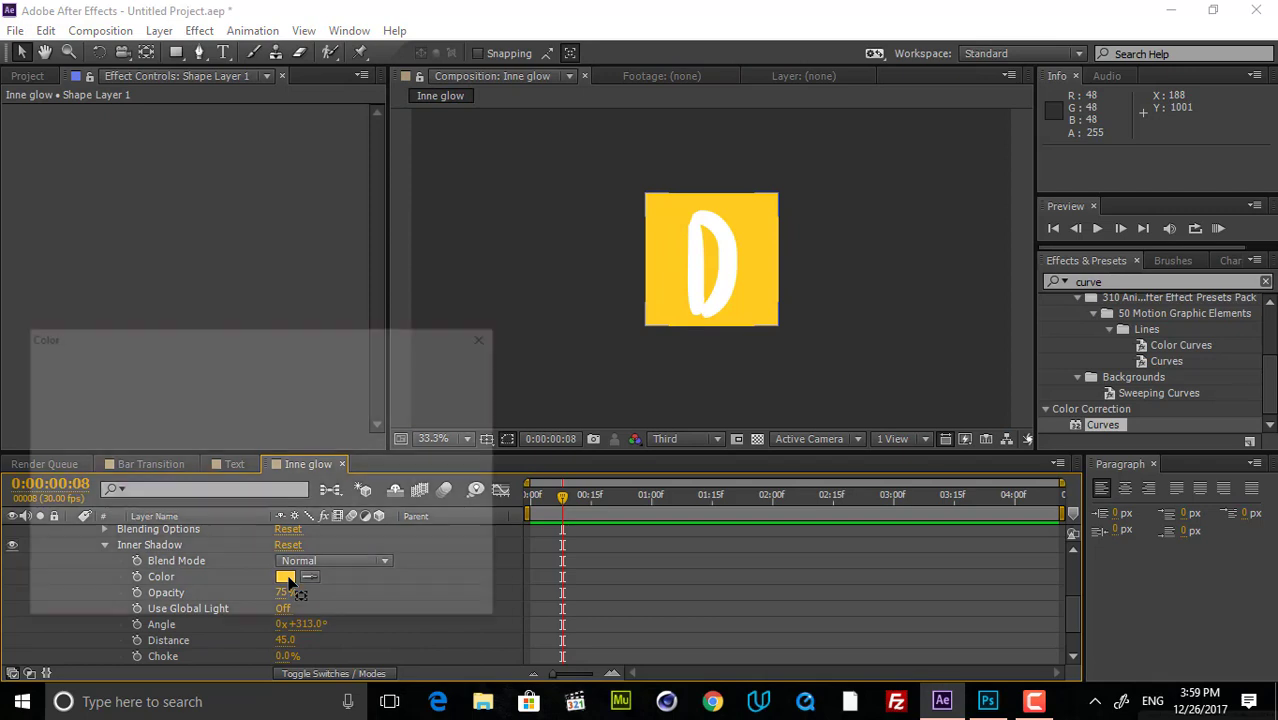
pyautogui.moveTo(248, 372); pyautogui.dragTo(246, 407)
pyautogui.click(469, 370)
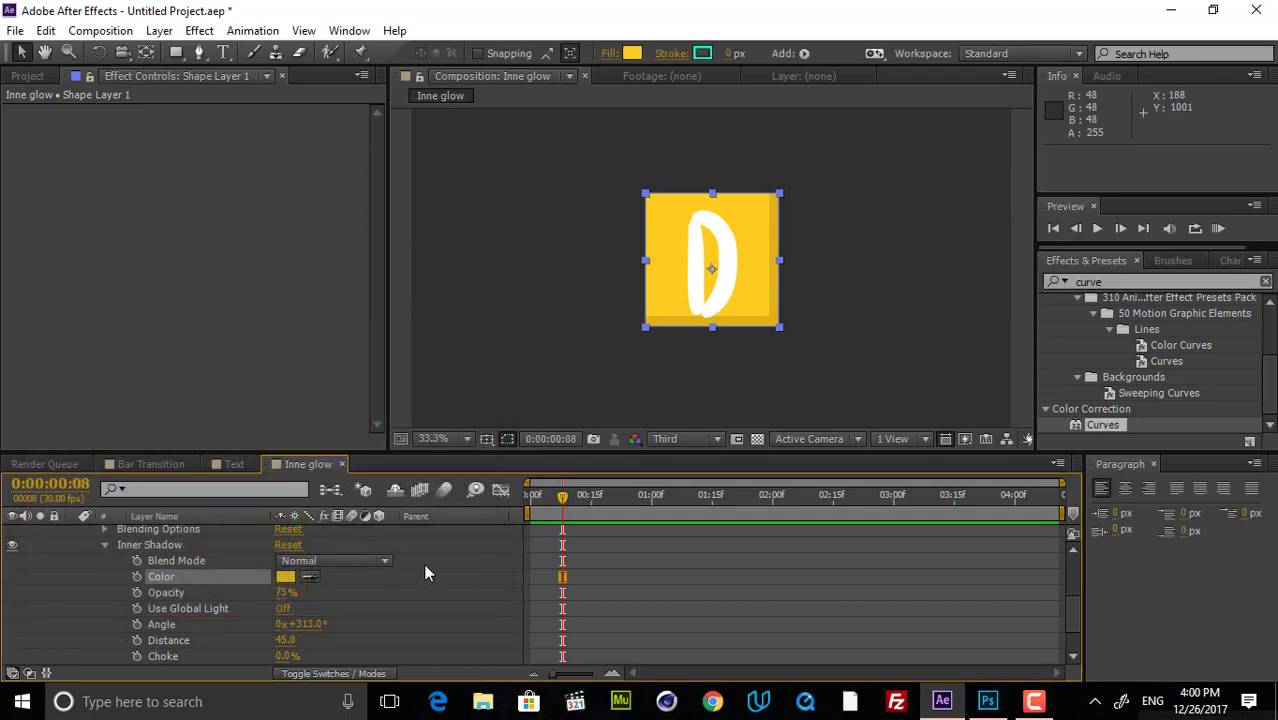
pyautogui.moveTo(300, 624); pyautogui.dragTo(322, 639)
pyautogui.scroll(3, 172, 617)
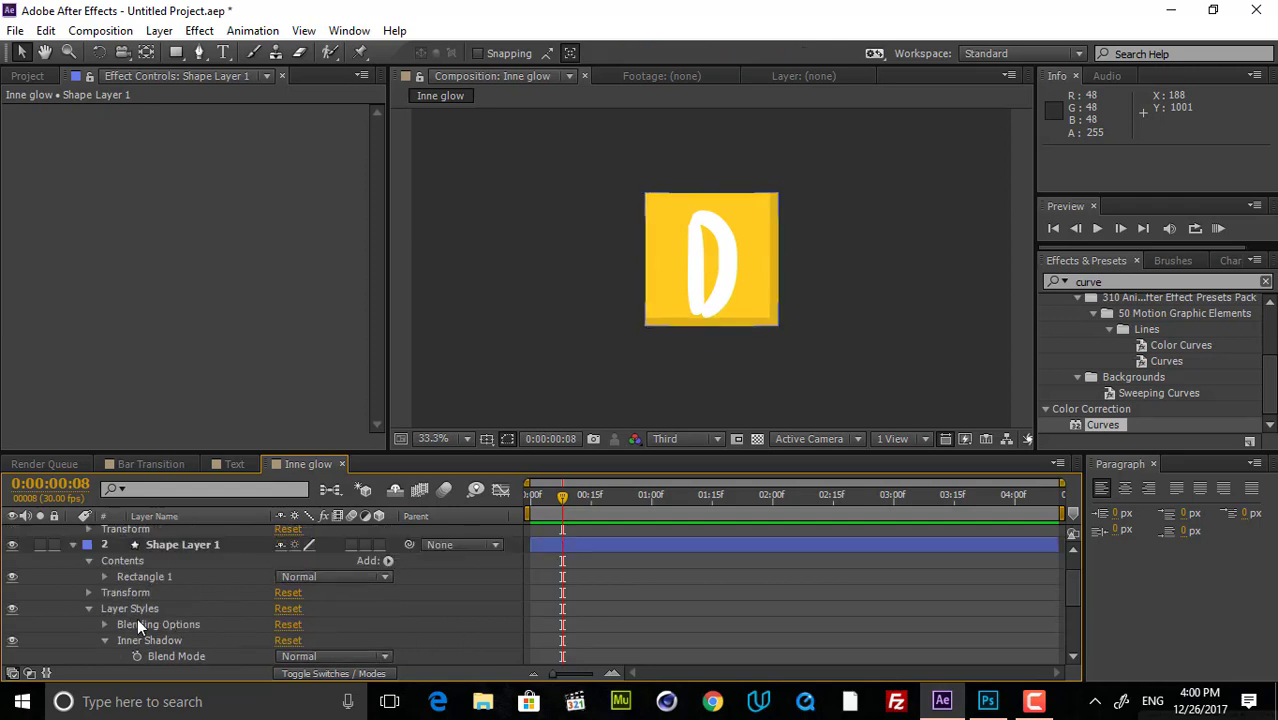
# - Copy the square's Layer Styles and paste the Inner Shadow onto the D layer
pyautogui.click(135, 608)
pyautogui.scroll(1, 148, 630)
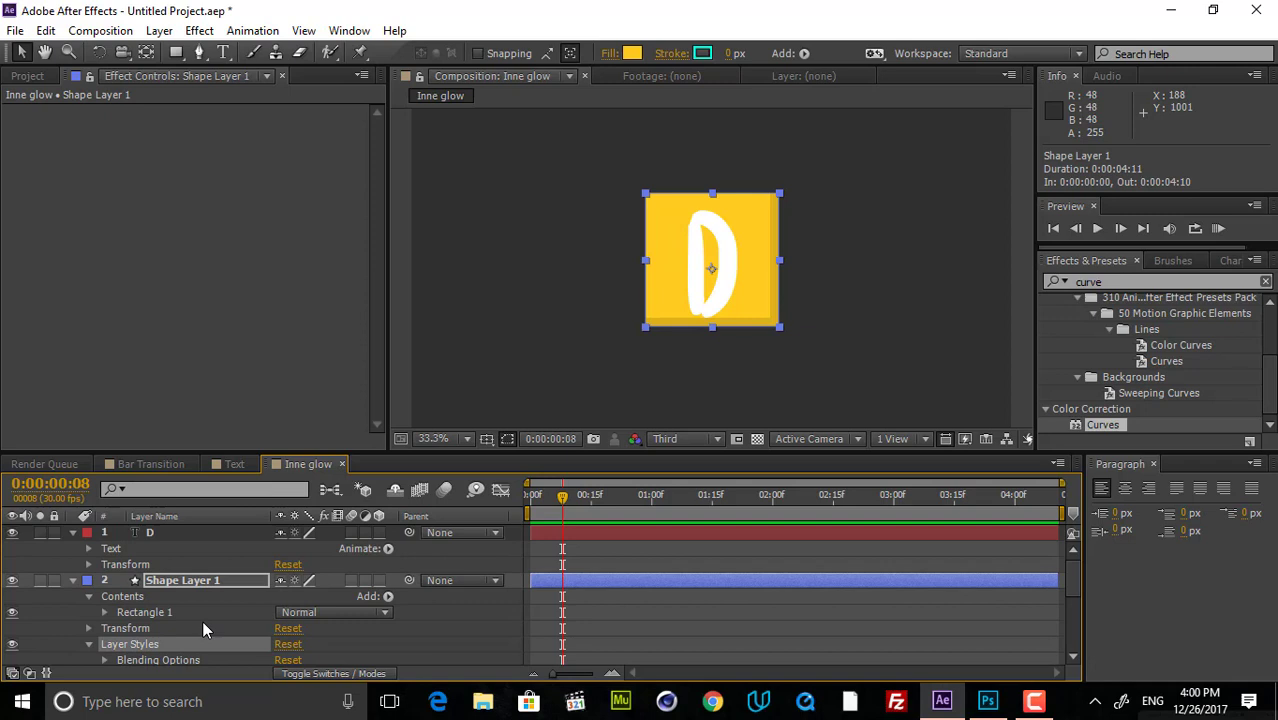
pyautogui.click(173, 533)
pyautogui.hotkey('ctrl', 'v')
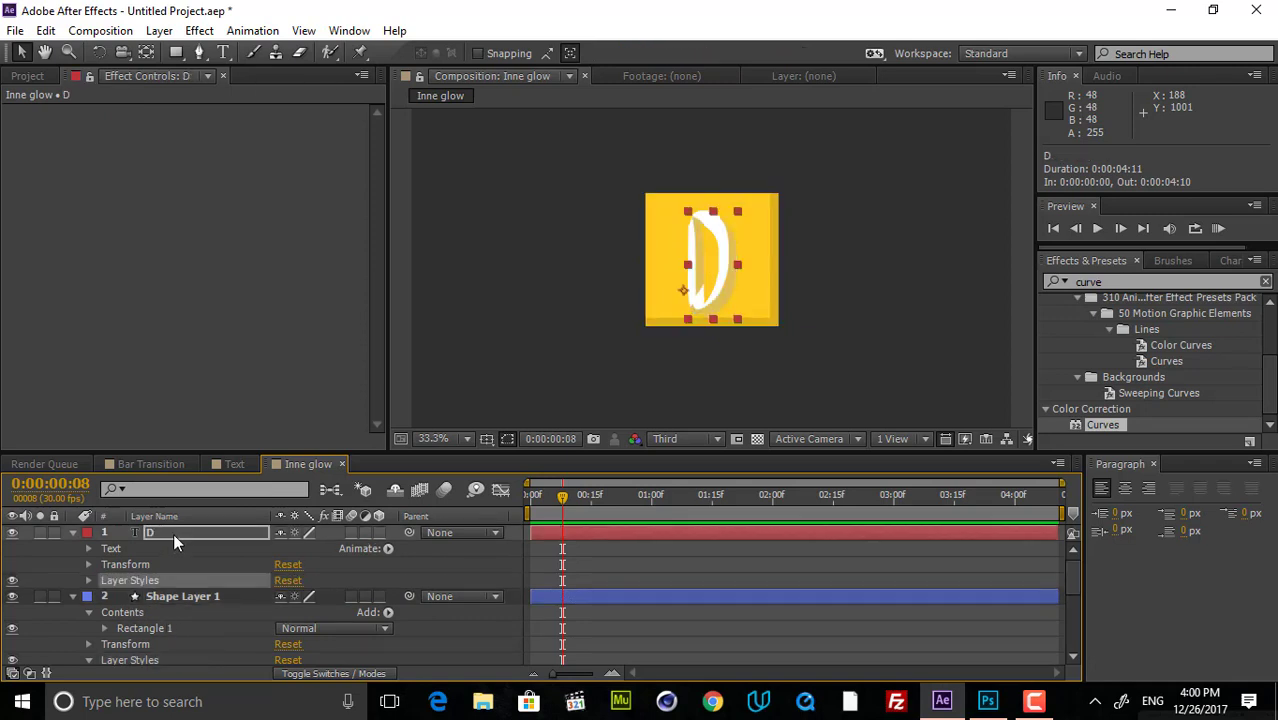
pyautogui.click(662, 543)
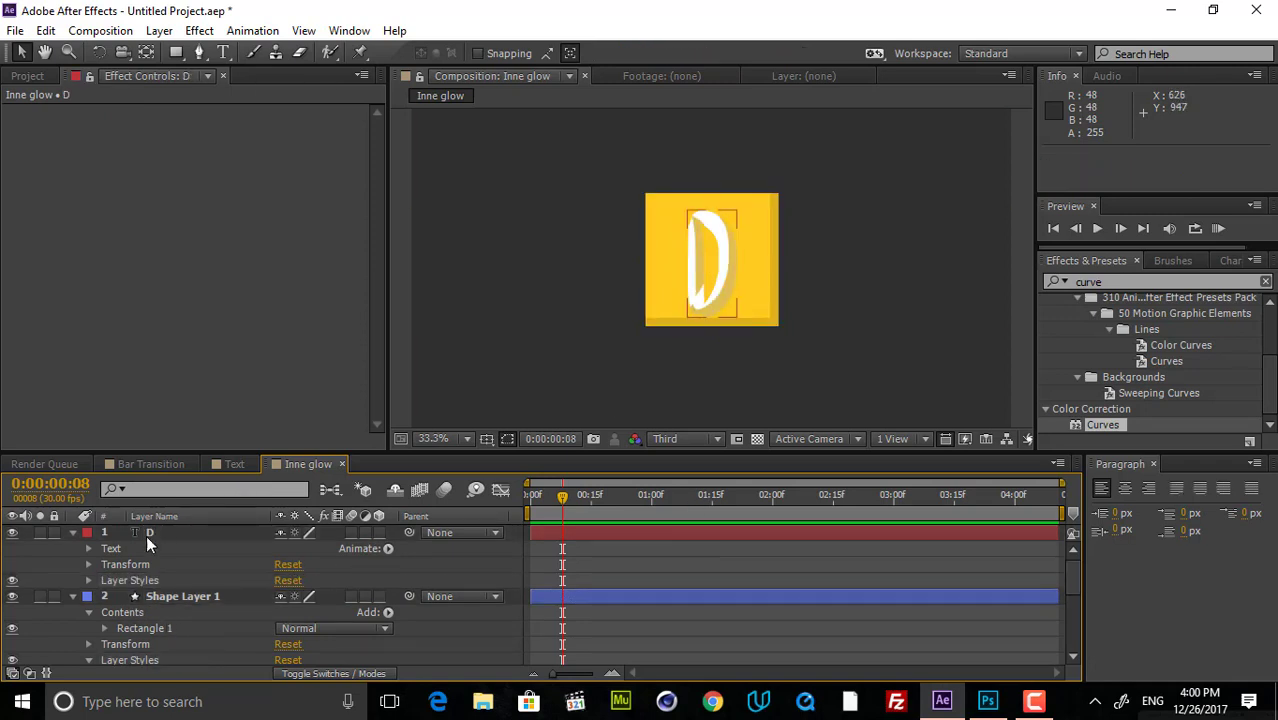
# - Set D's Inner Shadow colour to light grey CCCCCC and distance to 16
pyautogui.click(122, 581)
pyautogui.click(88, 580)
pyautogui.click(98, 611)
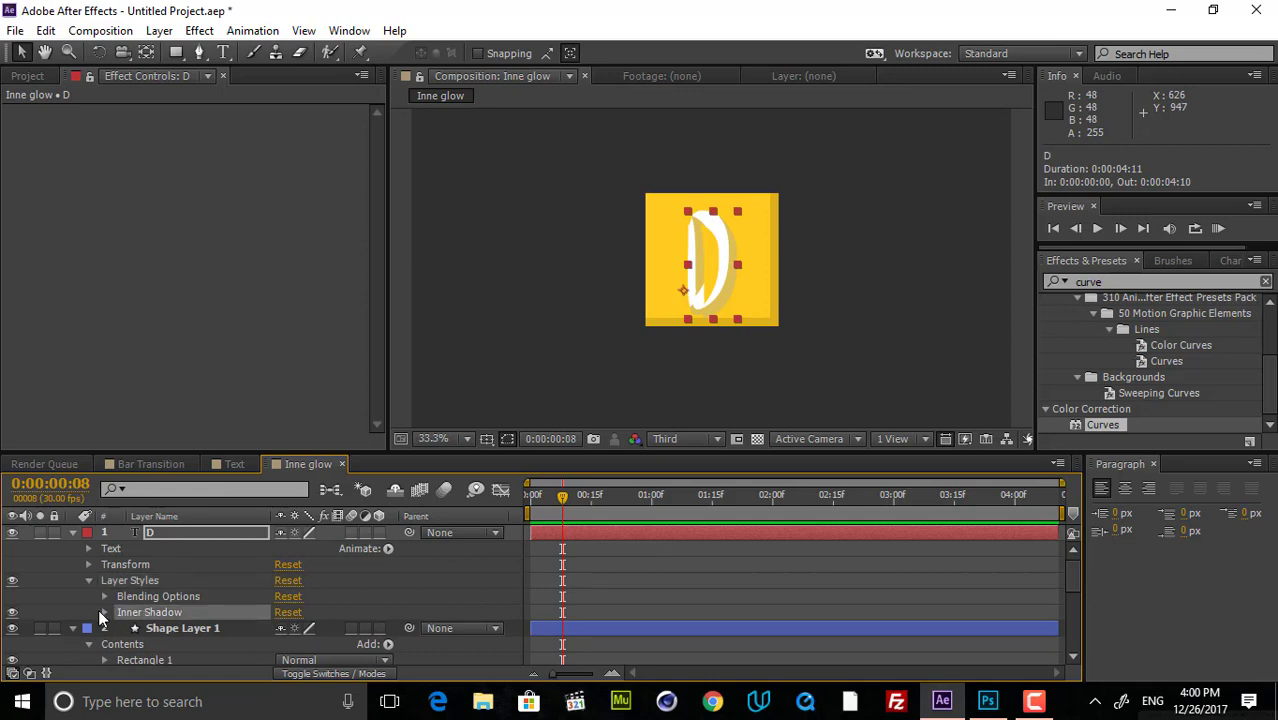
pyautogui.click(104, 612)
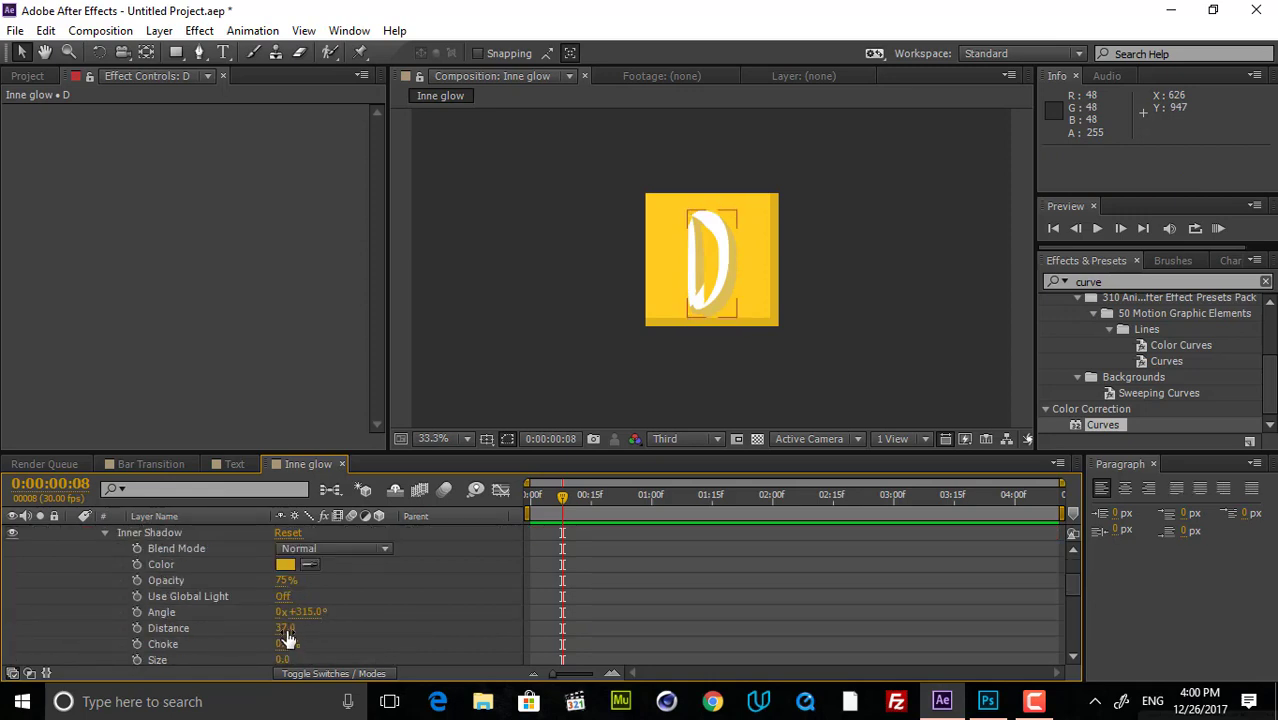
pyautogui.moveTo(285, 628); pyautogui.dragTo(268, 628)
pyautogui.click(286, 564)
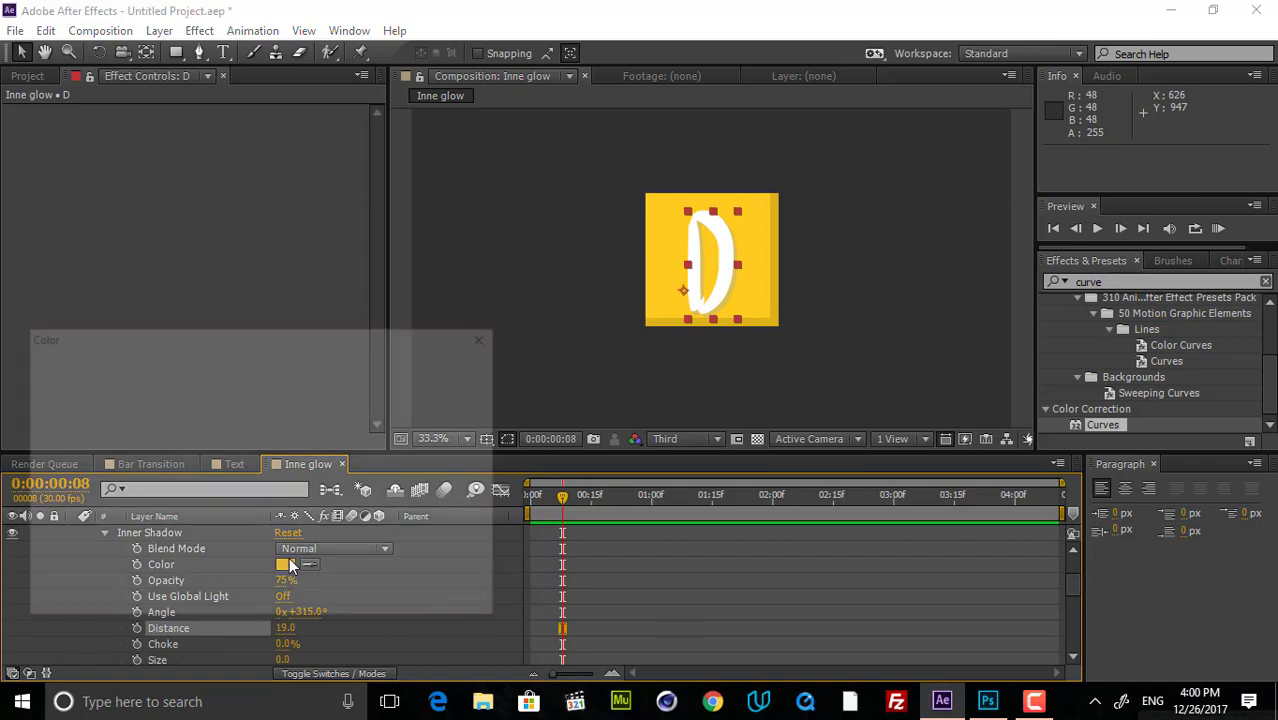
pyautogui.moveTo(148, 405)
pyautogui.mouseDown()
pyautogui.moveTo(37, 422)
pyautogui.moveTo(38, 488)
pyautogui.moveTo(4, 411)
pyautogui.mouseUp()
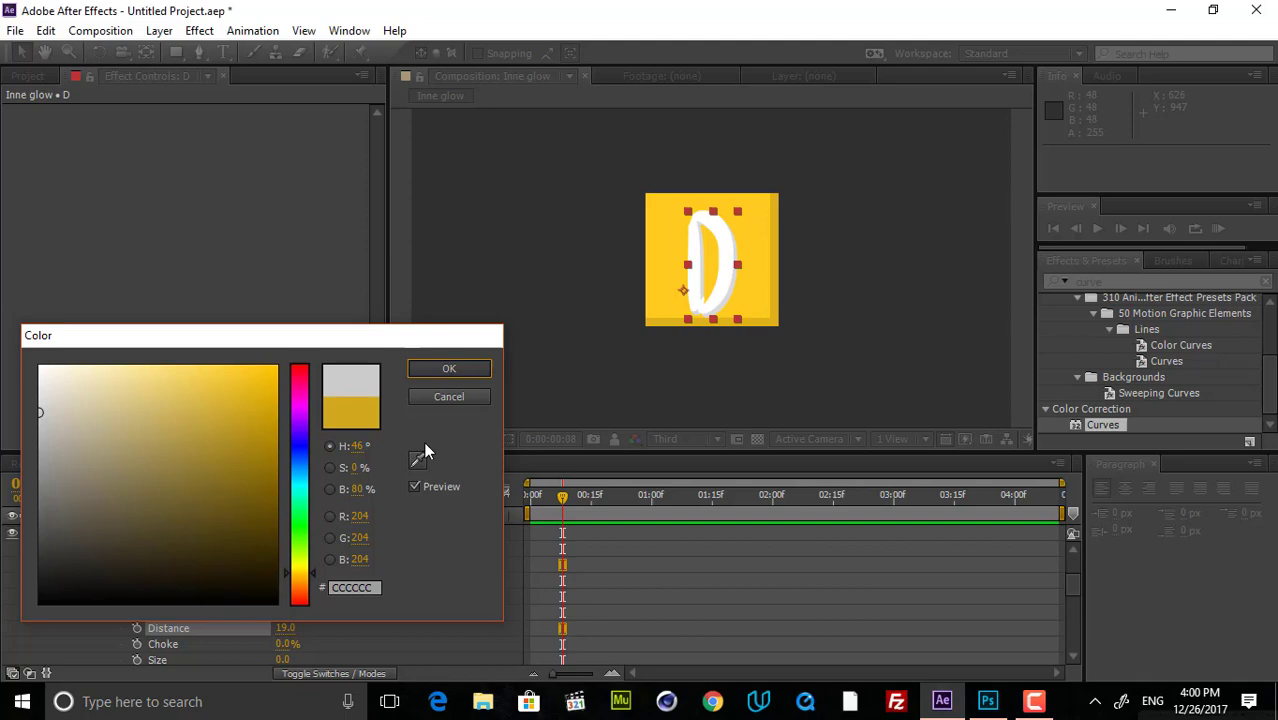
pyautogui.click(449, 369)
pyautogui.moveTo(289, 628); pyautogui.dragTo(287, 627)
pyautogui.click(720, 614)
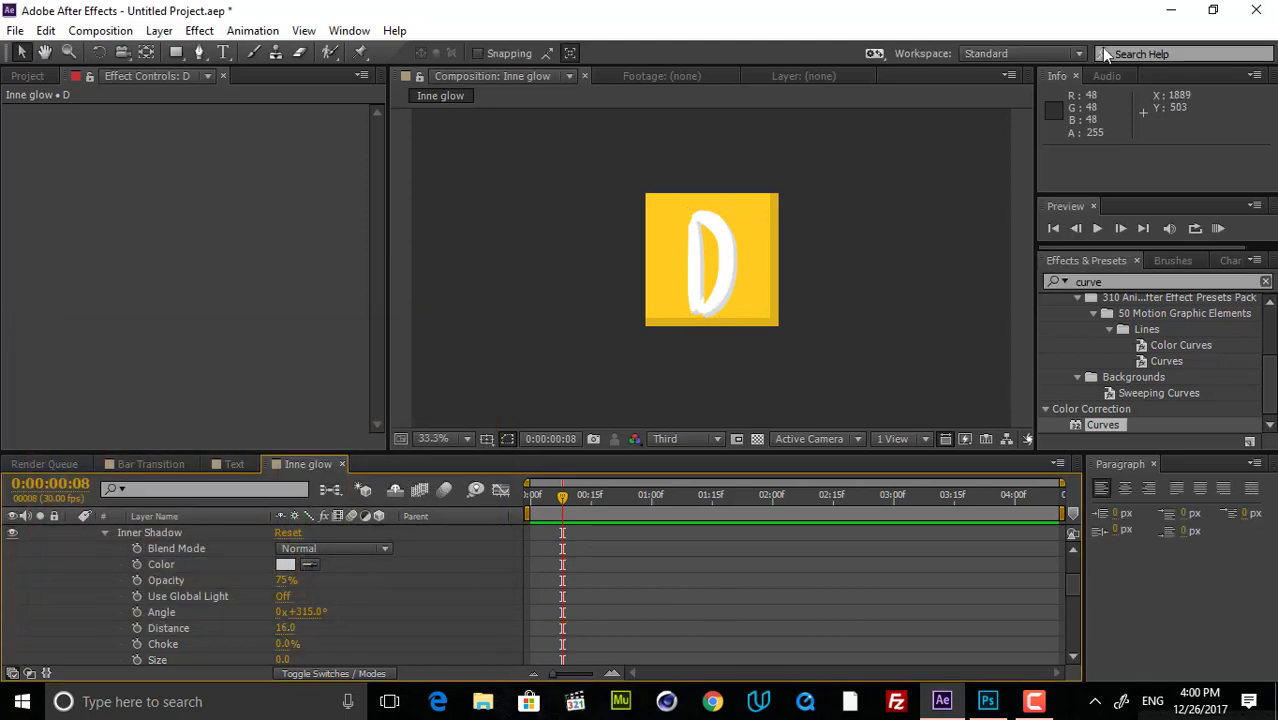